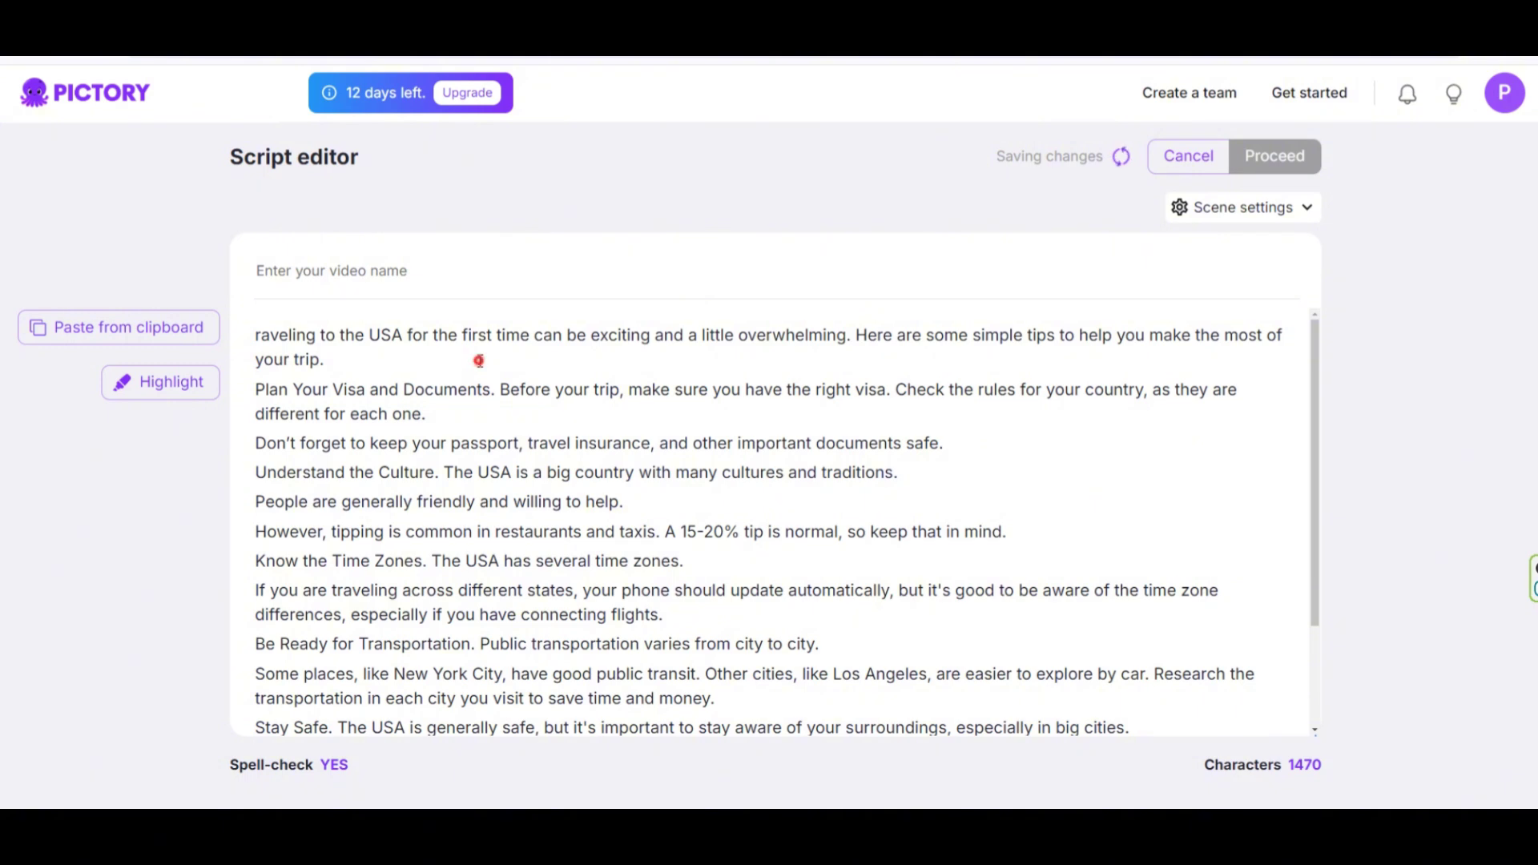
- Name the video "title here." in the script editor
left_click(479, 360)
left_click(306, 272)
type("tit")
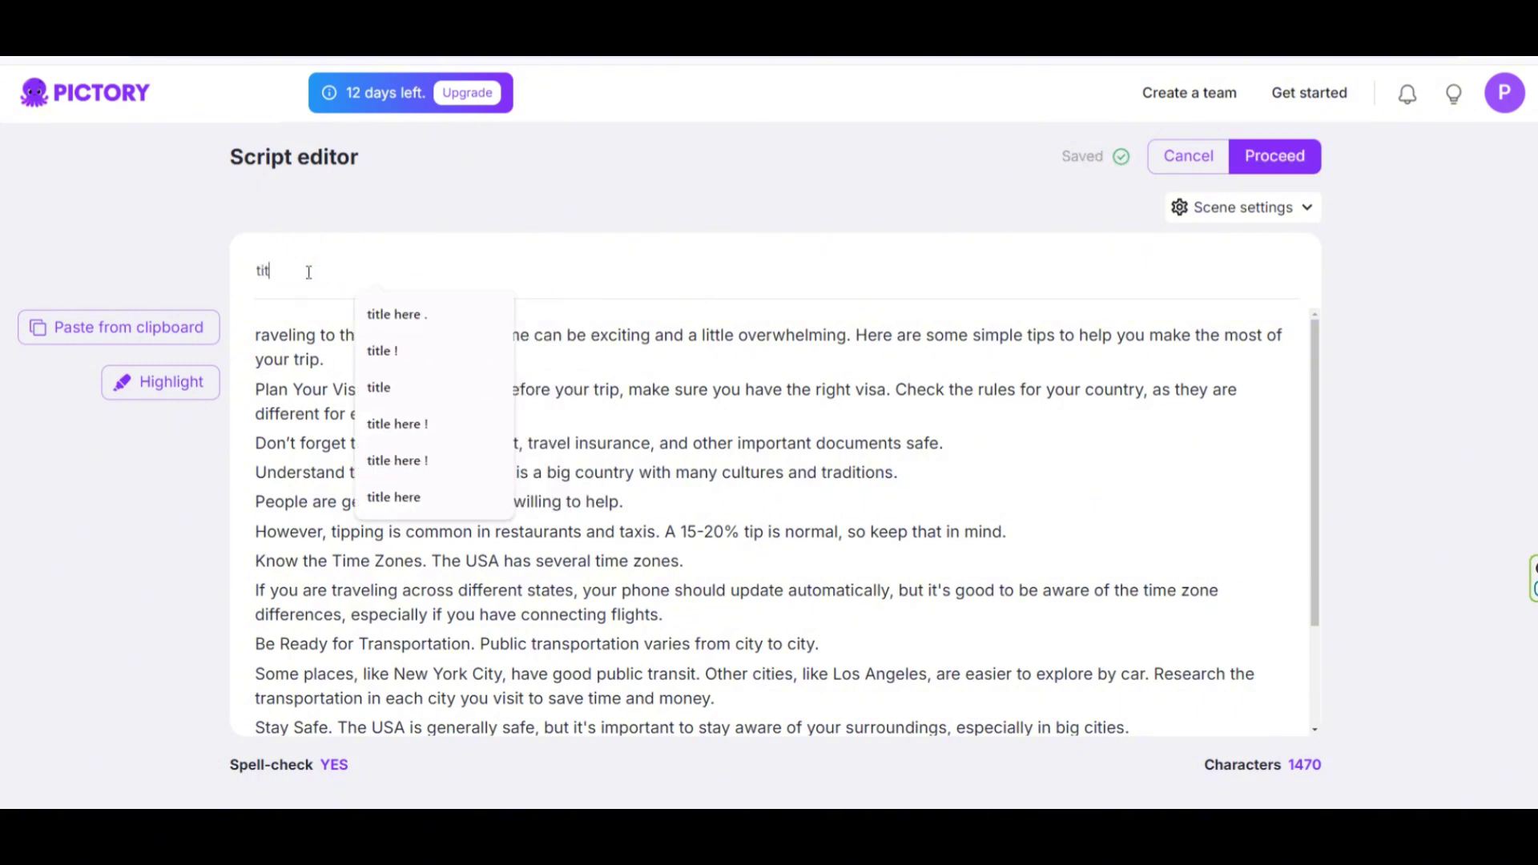
type("le here.")
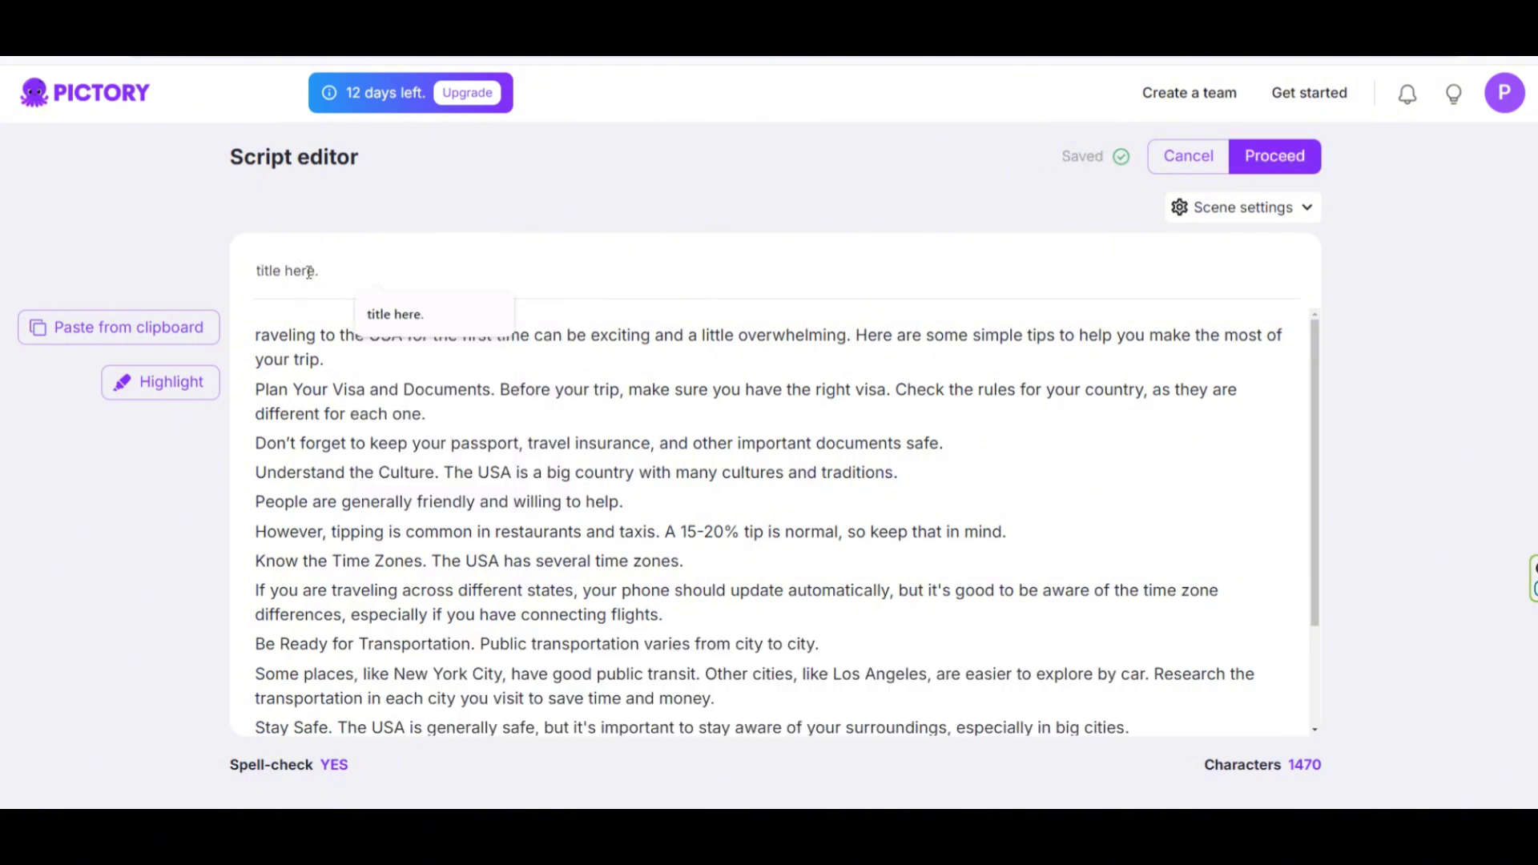
left_click(413, 395)
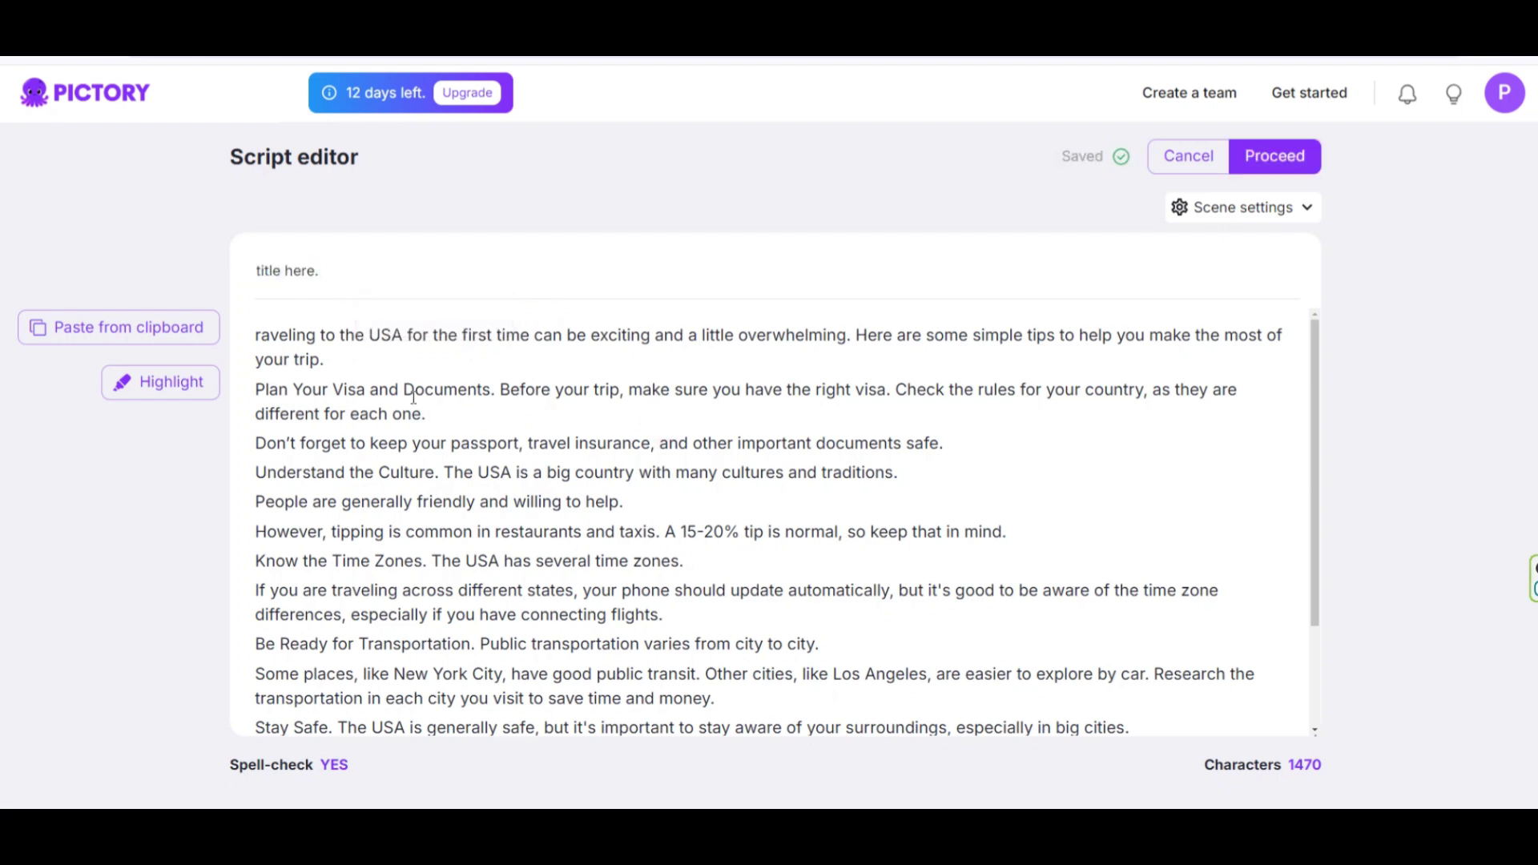
- Try highlighting the word "USA" in the script's opening sentence, and remove that highlight
left_click(482, 416)
scroll(706, 387, "down", 1)
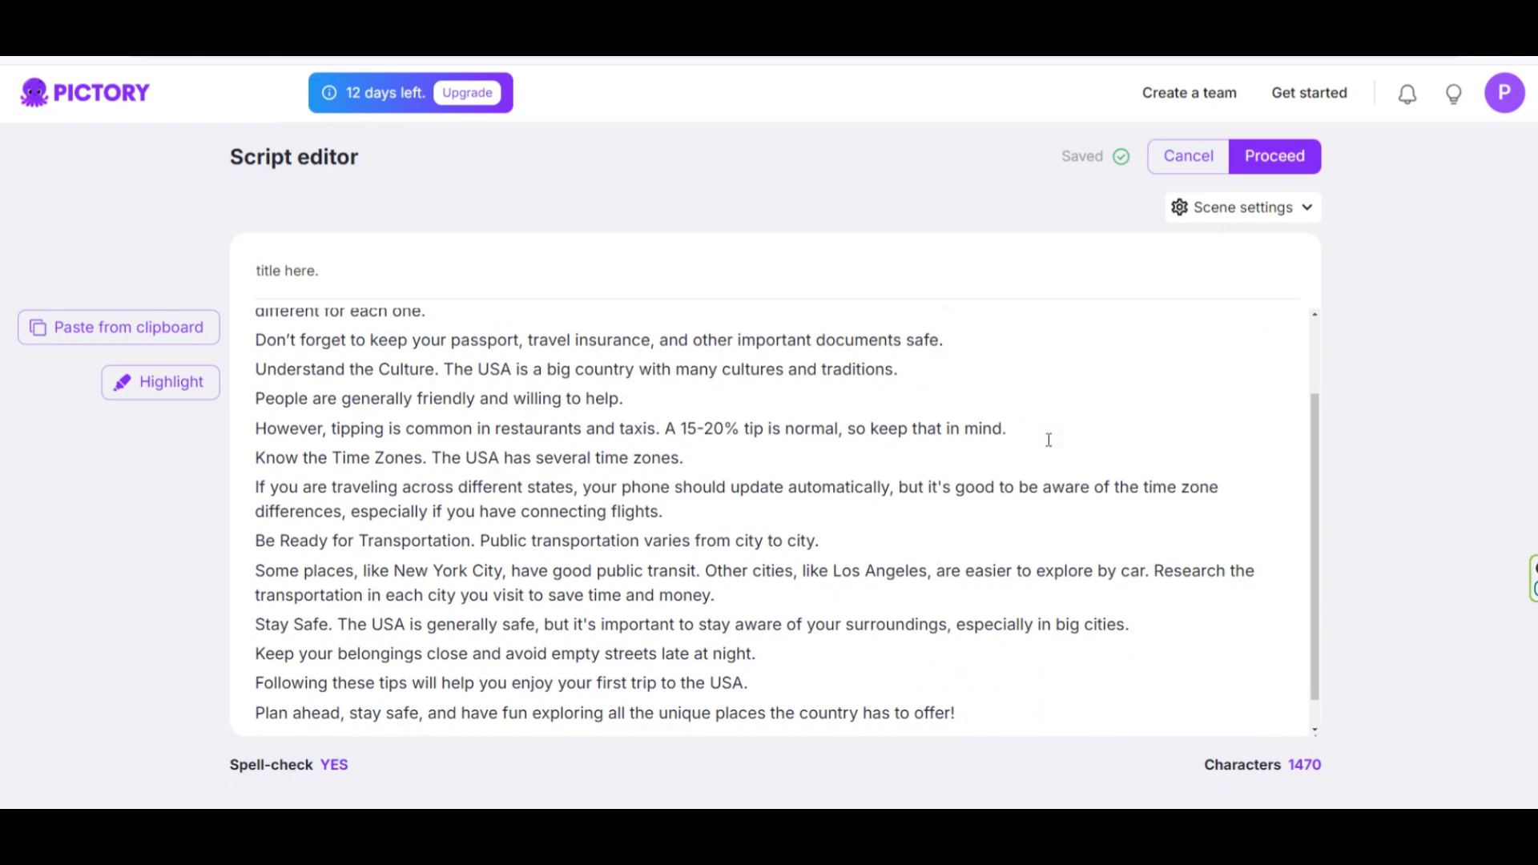
scroll(715, 426, "down", 1)
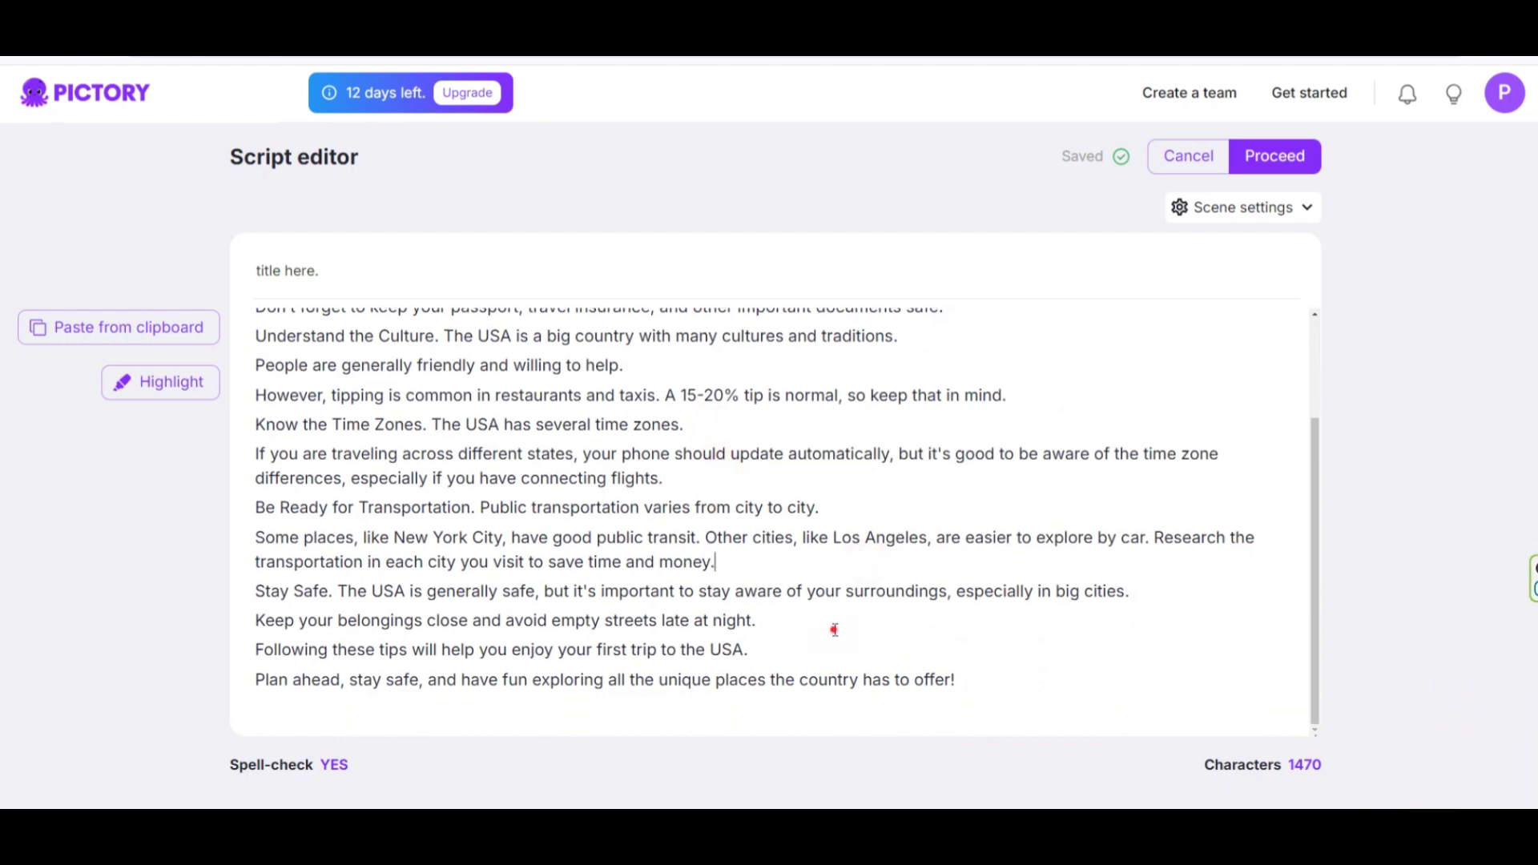
left_click(834, 629)
scroll(533, 551, "up", 4)
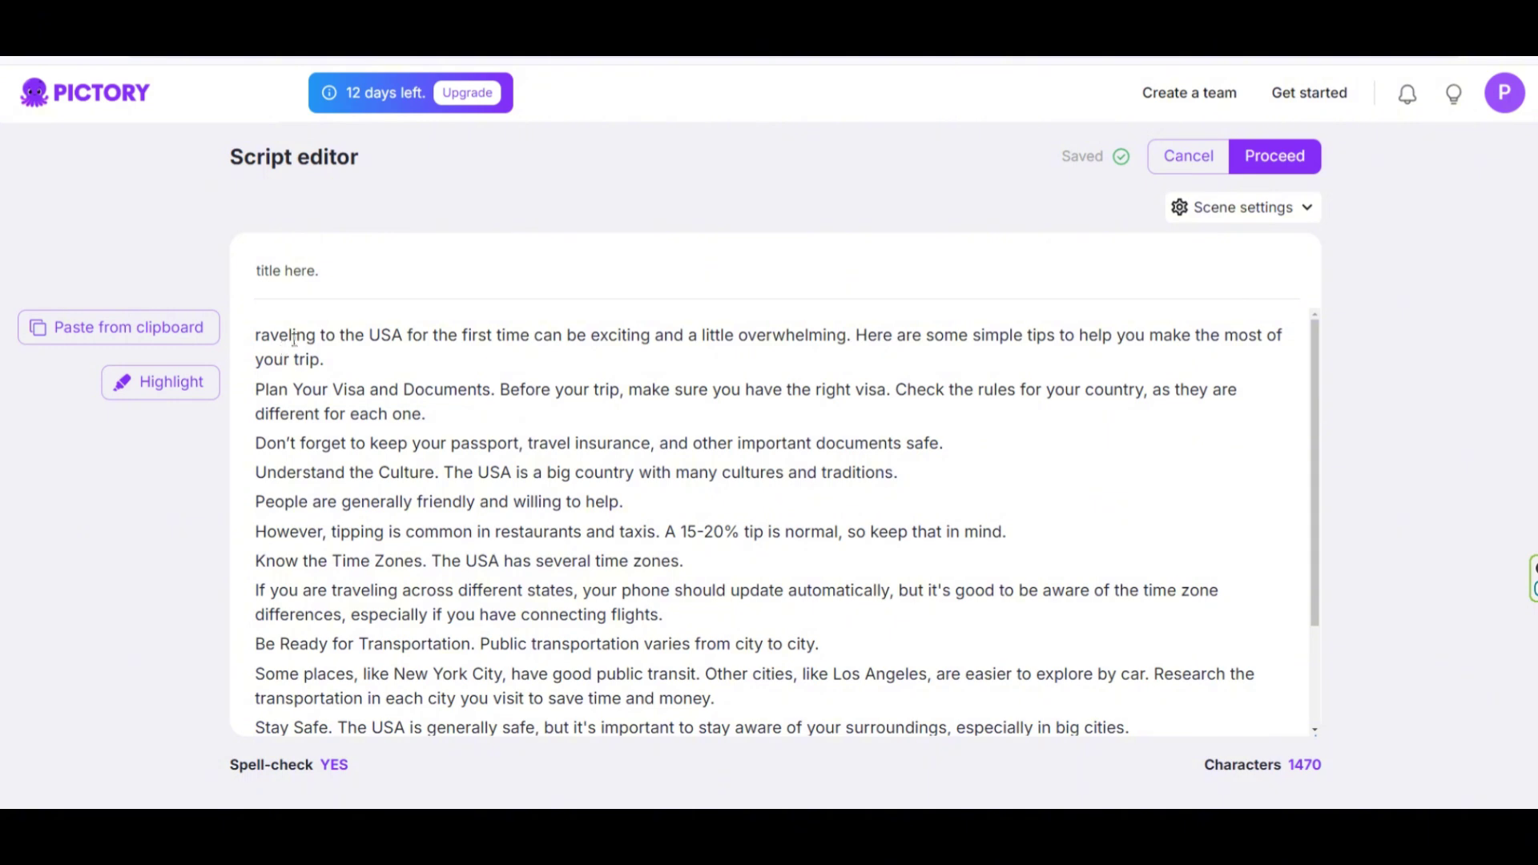
double_click(377, 337)
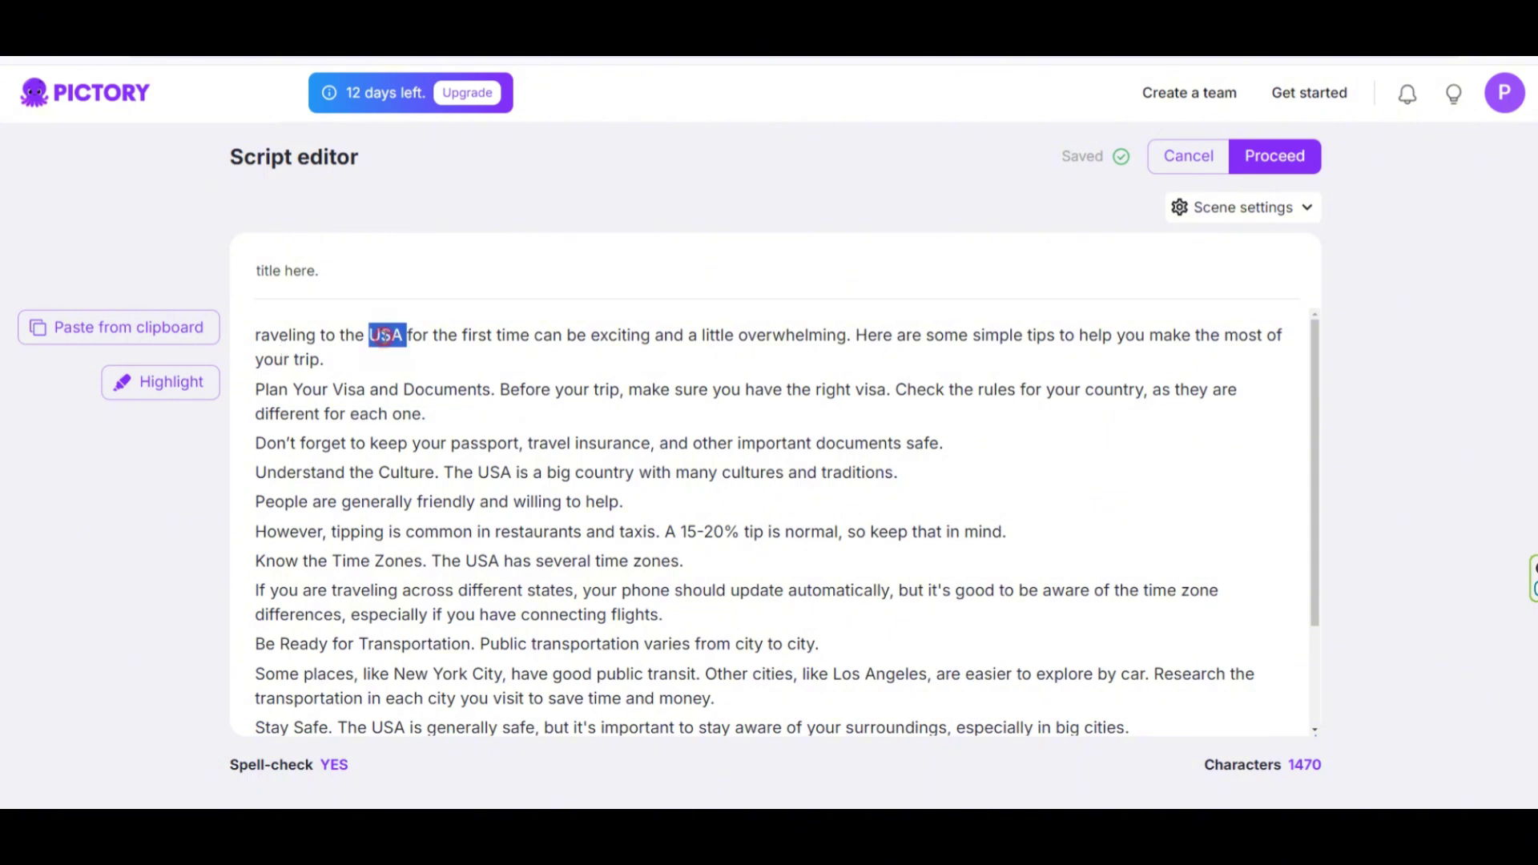
left_click(172, 385)
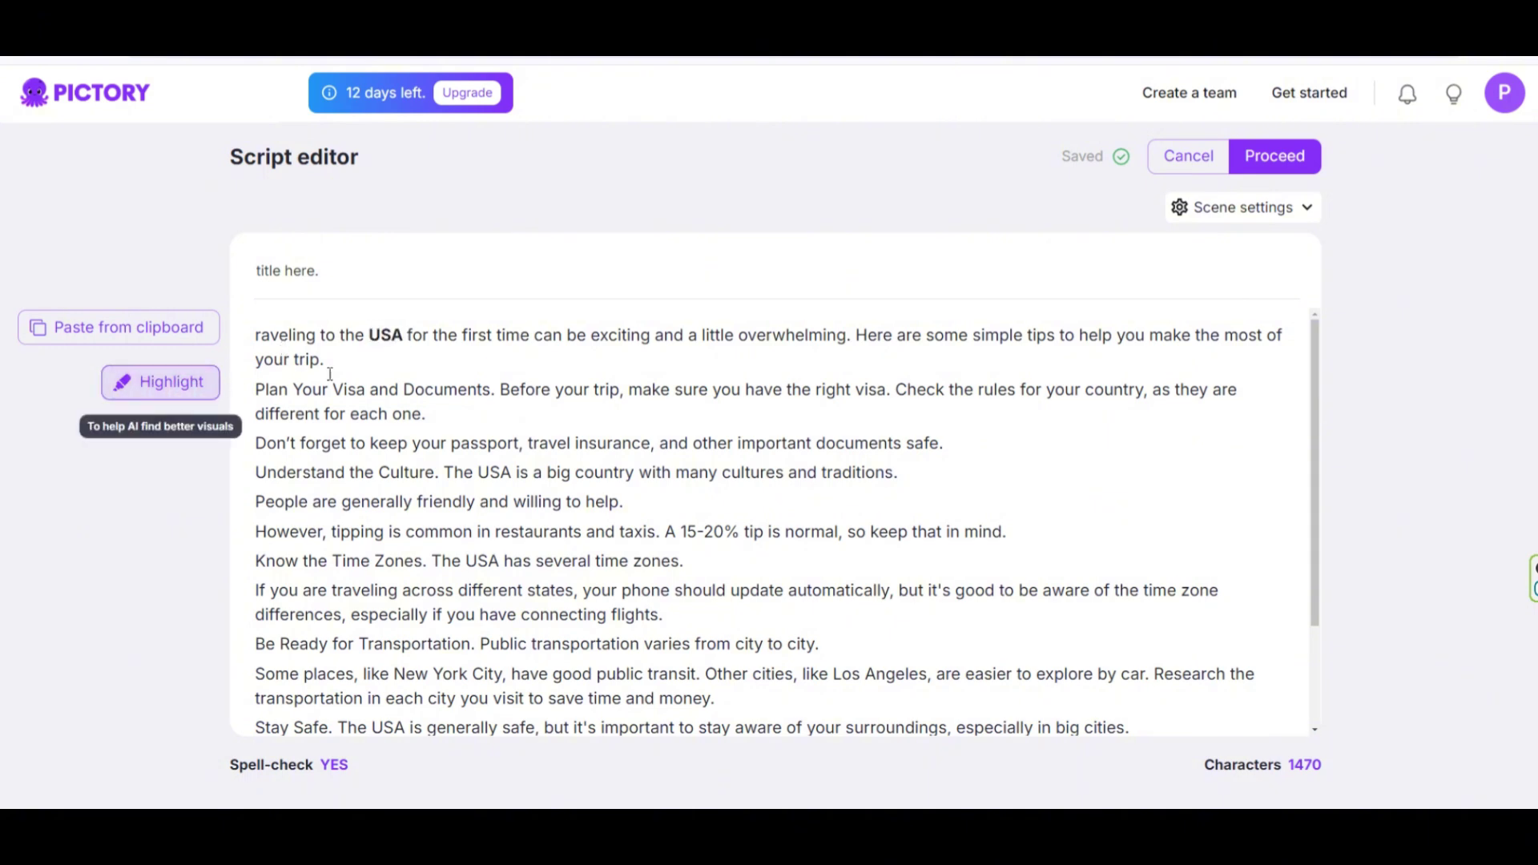
left_click(164, 394)
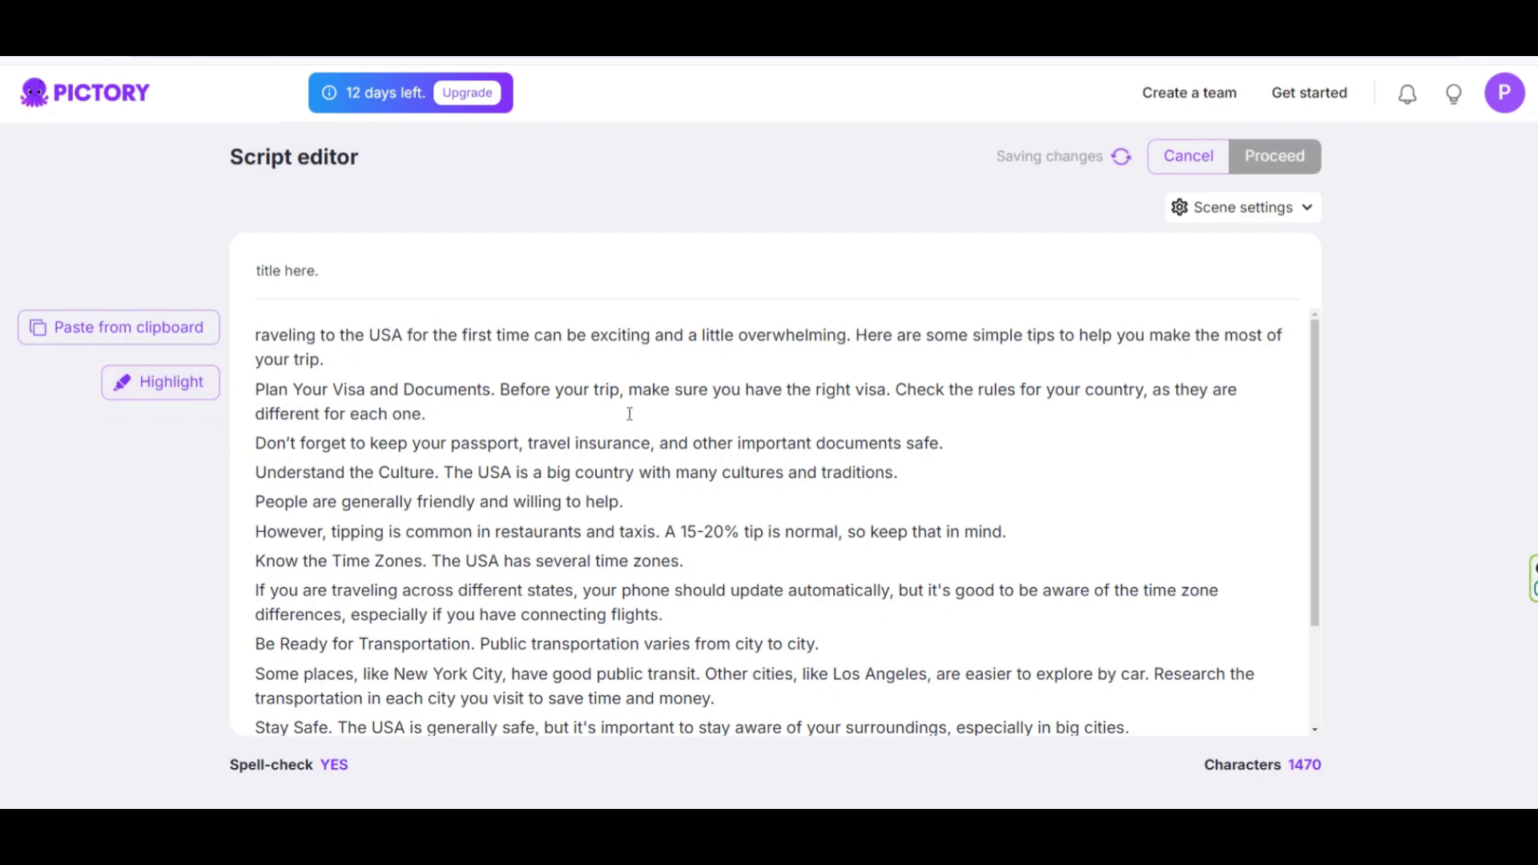
- Set new scene creation to "Both" in the scene settings and generate the storyboard from the script
left_click(1246, 204)
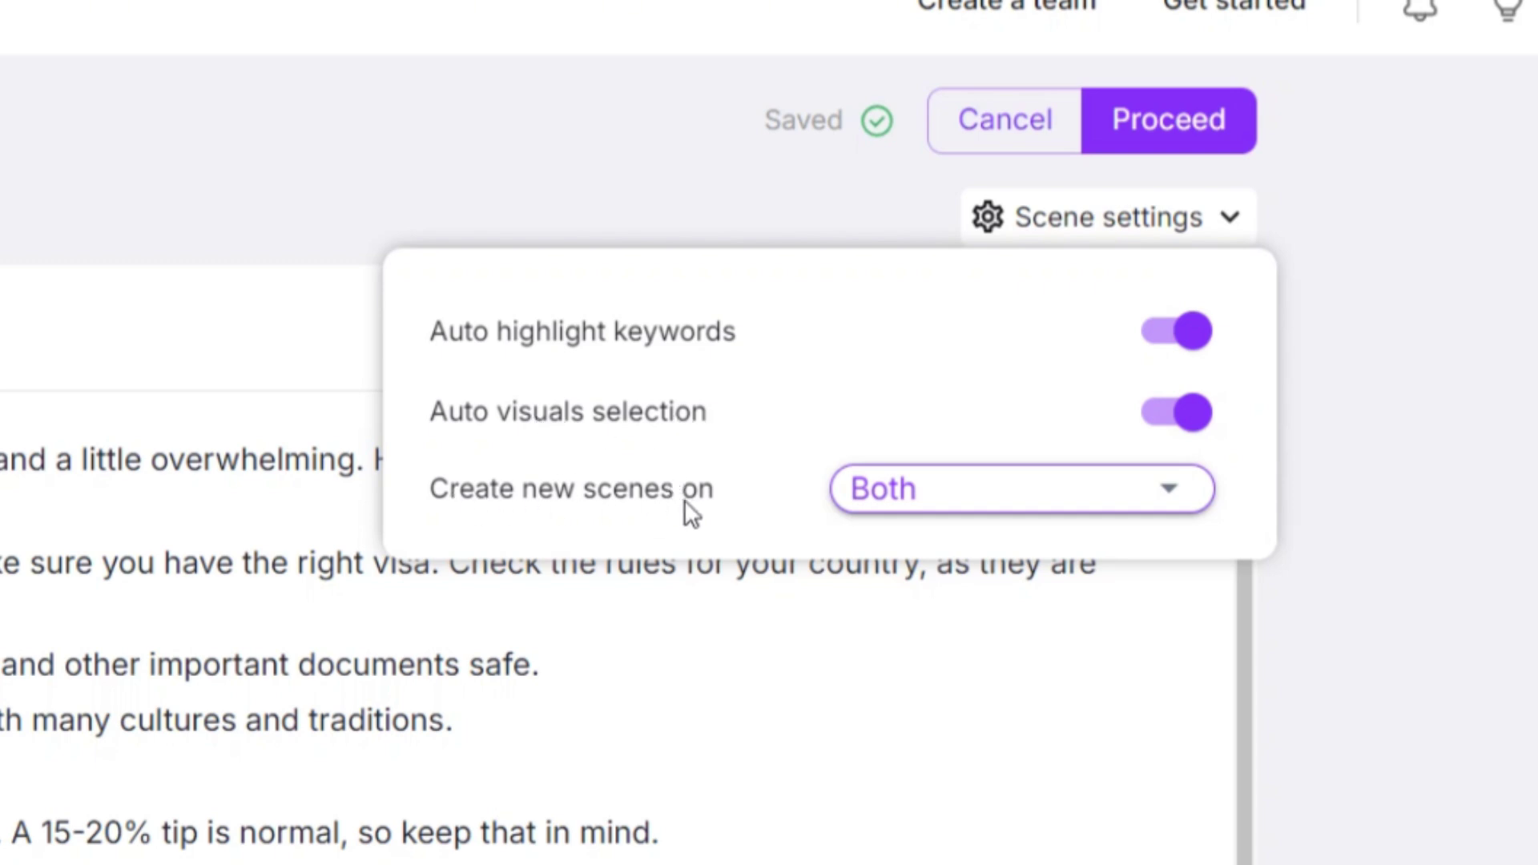
left_click(948, 513)
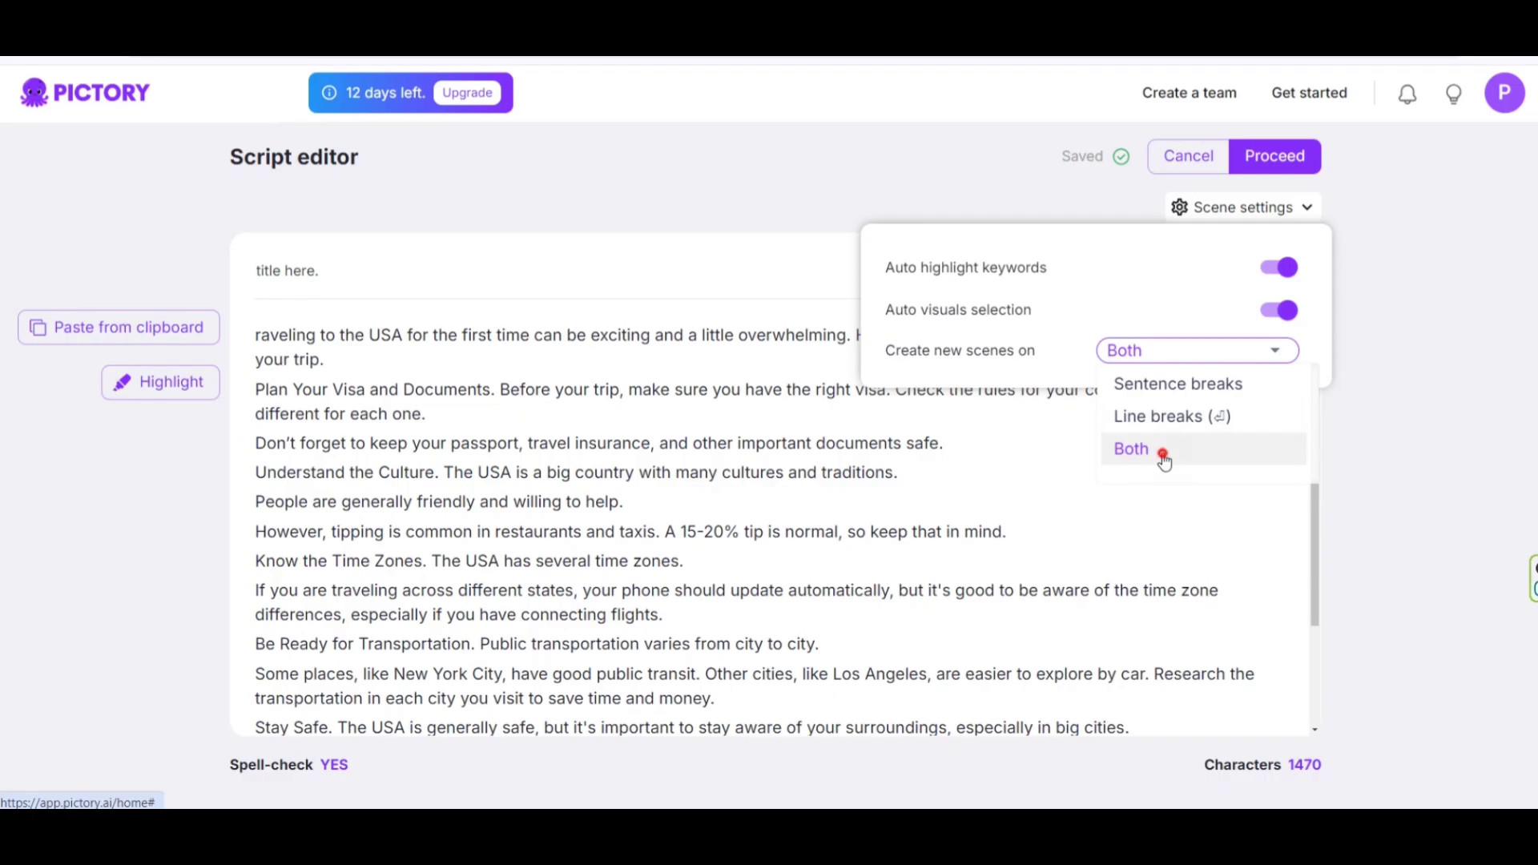
left_click(954, 684)
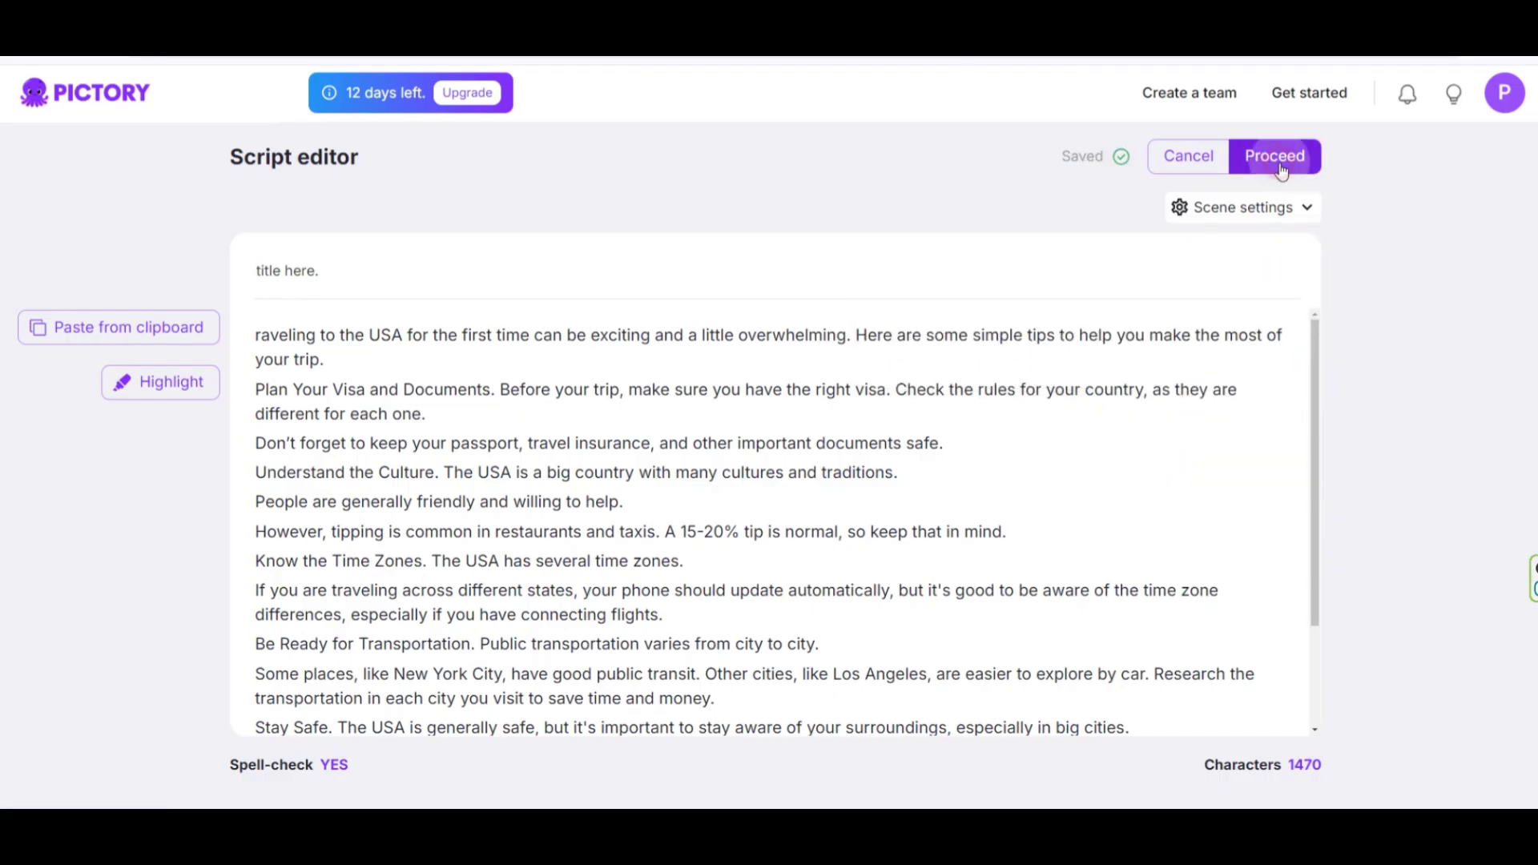
left_click(1281, 170)
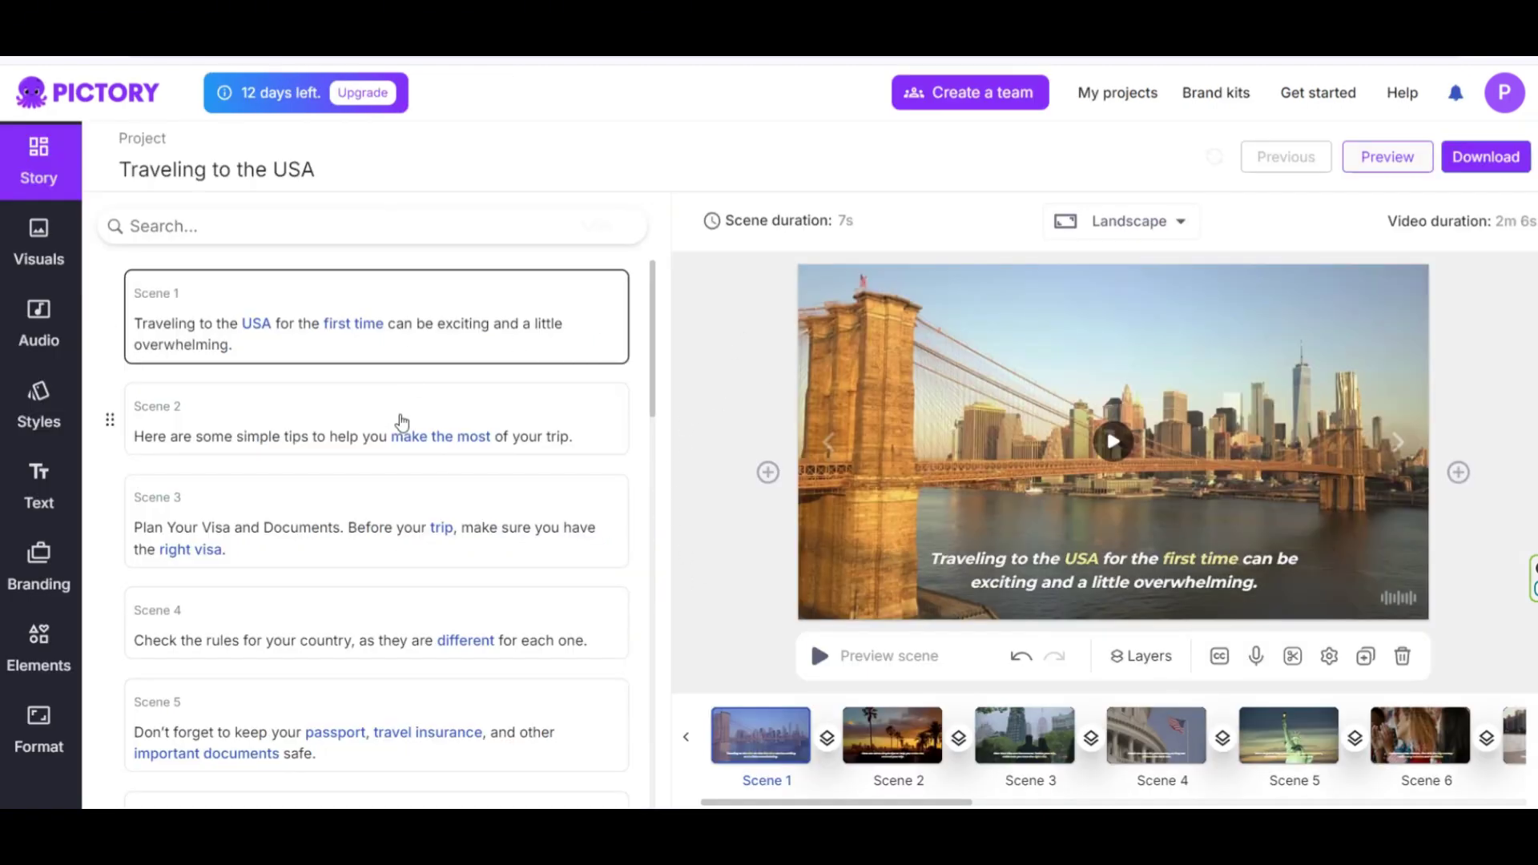
- Look through the generated story, checking the text and visuals of scenes 2 through 12
scroll(402, 528, "down", 5)
scroll(433, 612, "down", 6)
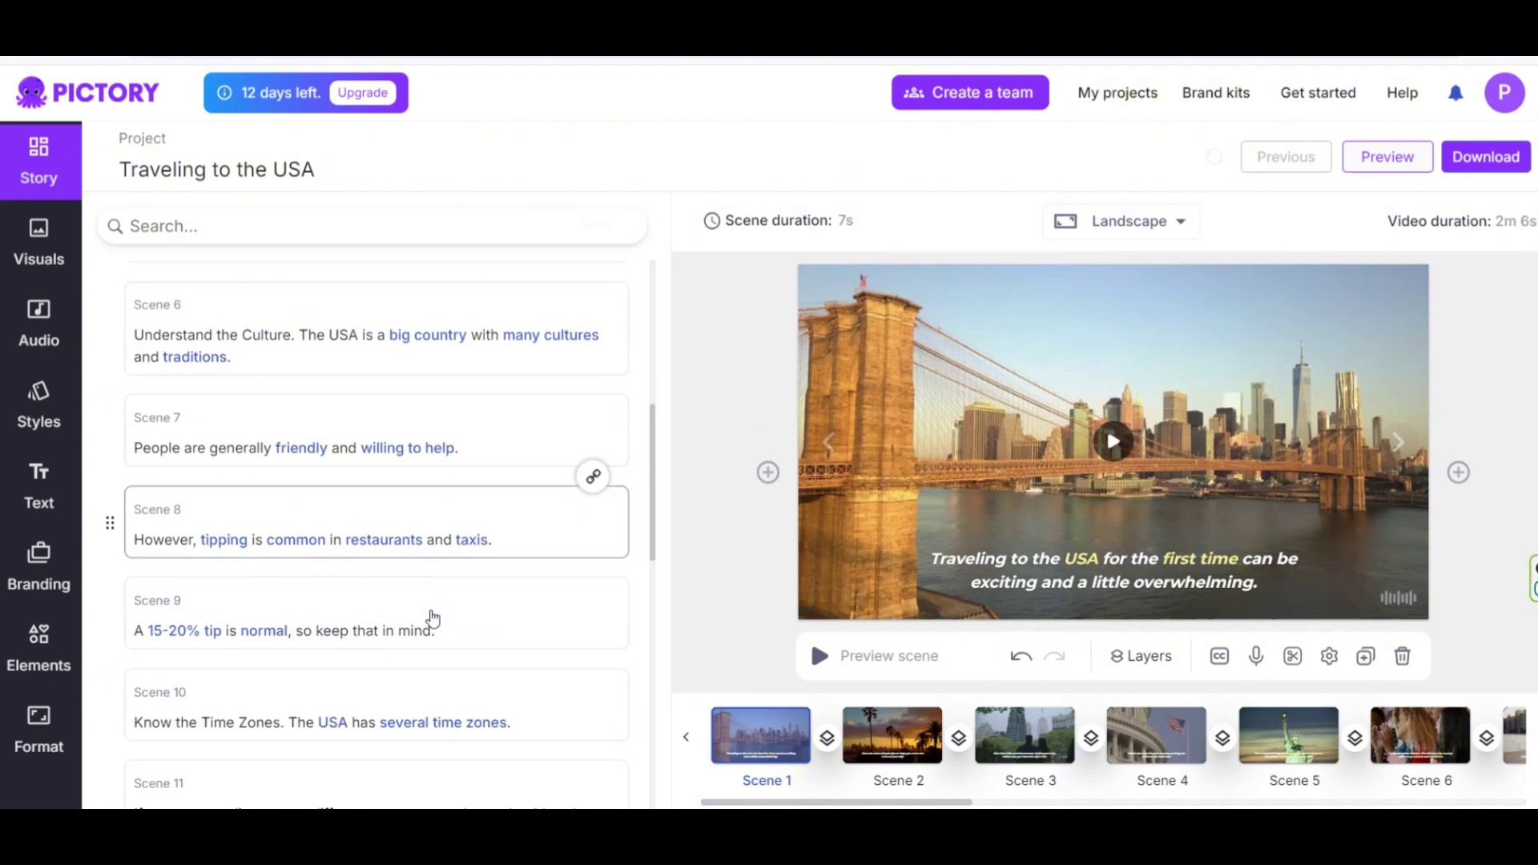
scroll(435, 612, "up", 10)
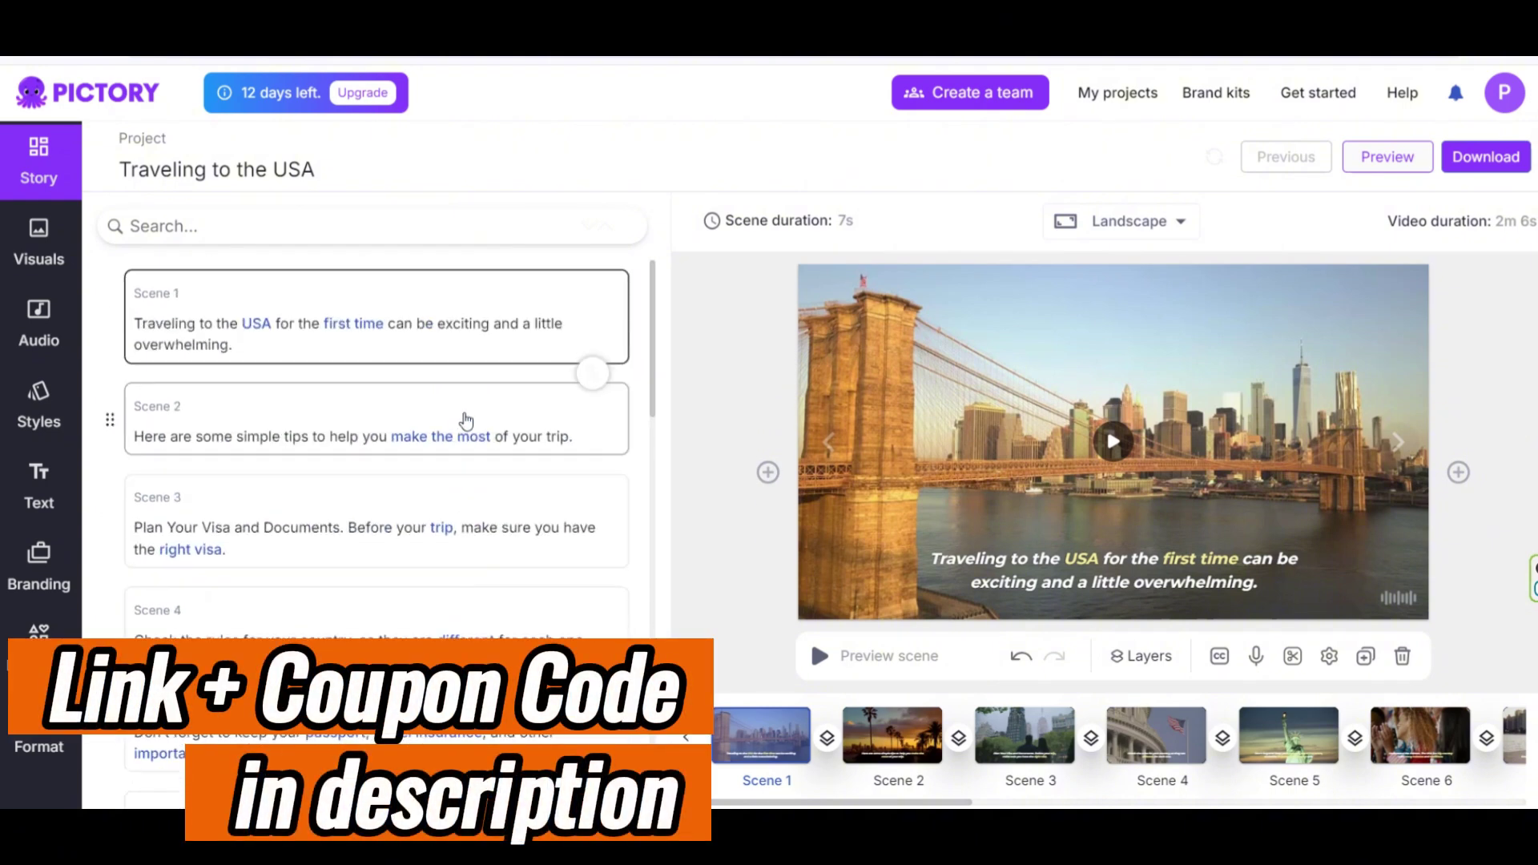
left_click(473, 395)
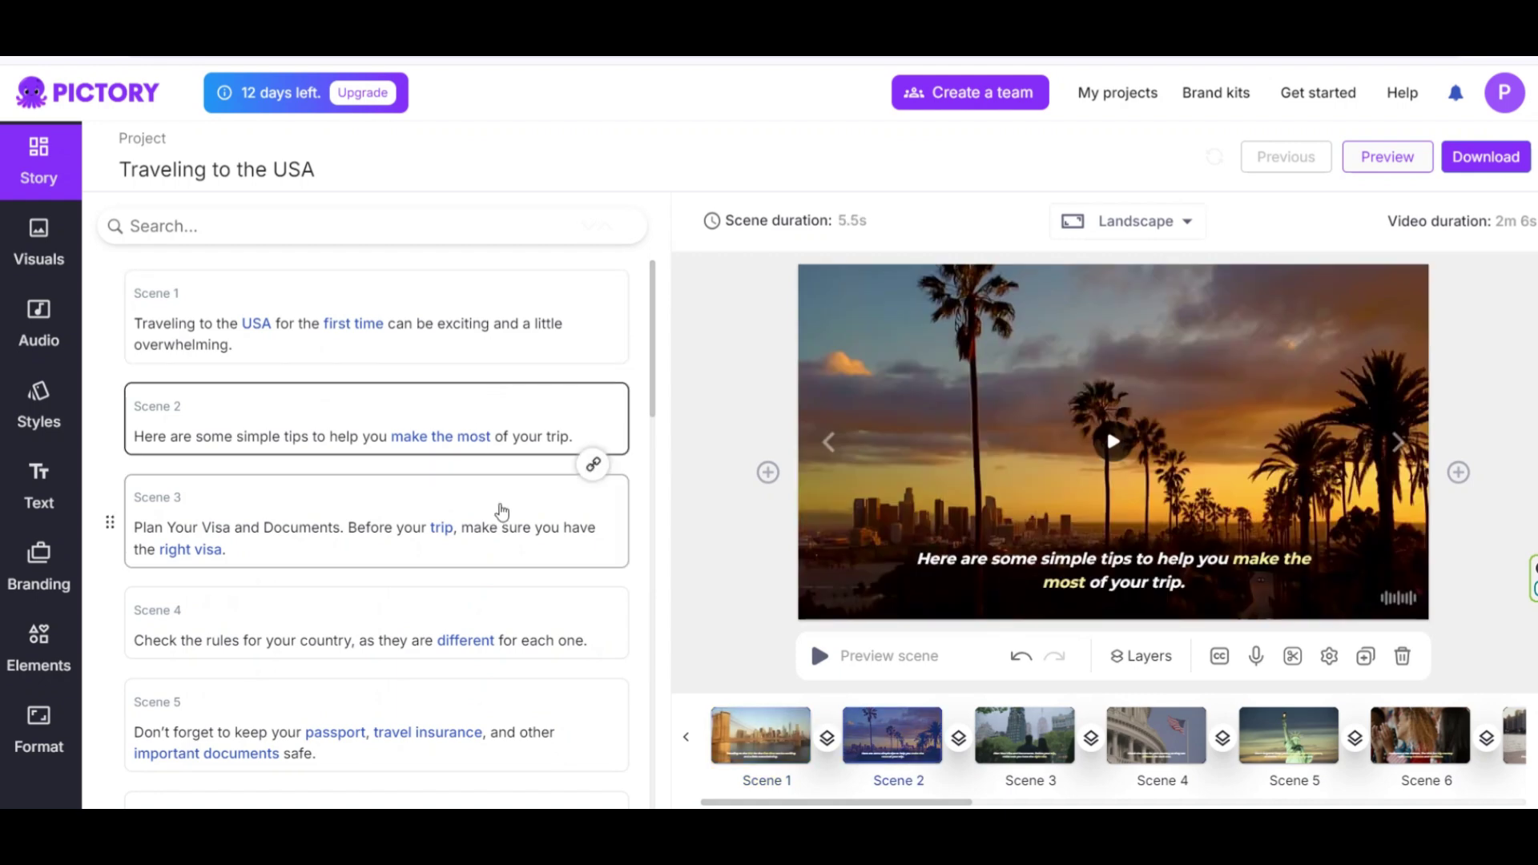
left_click(501, 512)
left_click(502, 622)
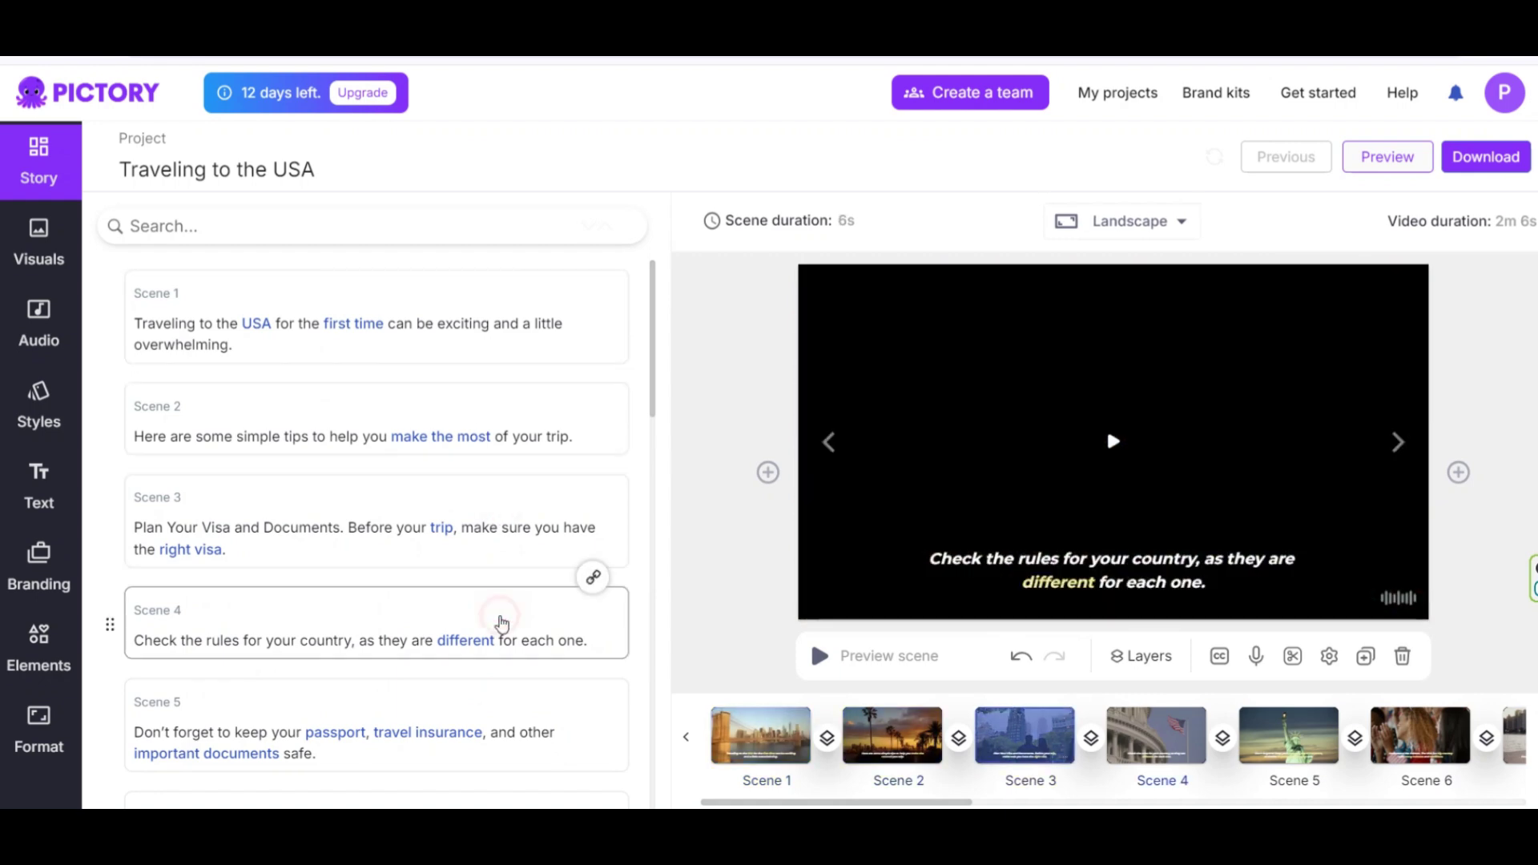
left_click(502, 623)
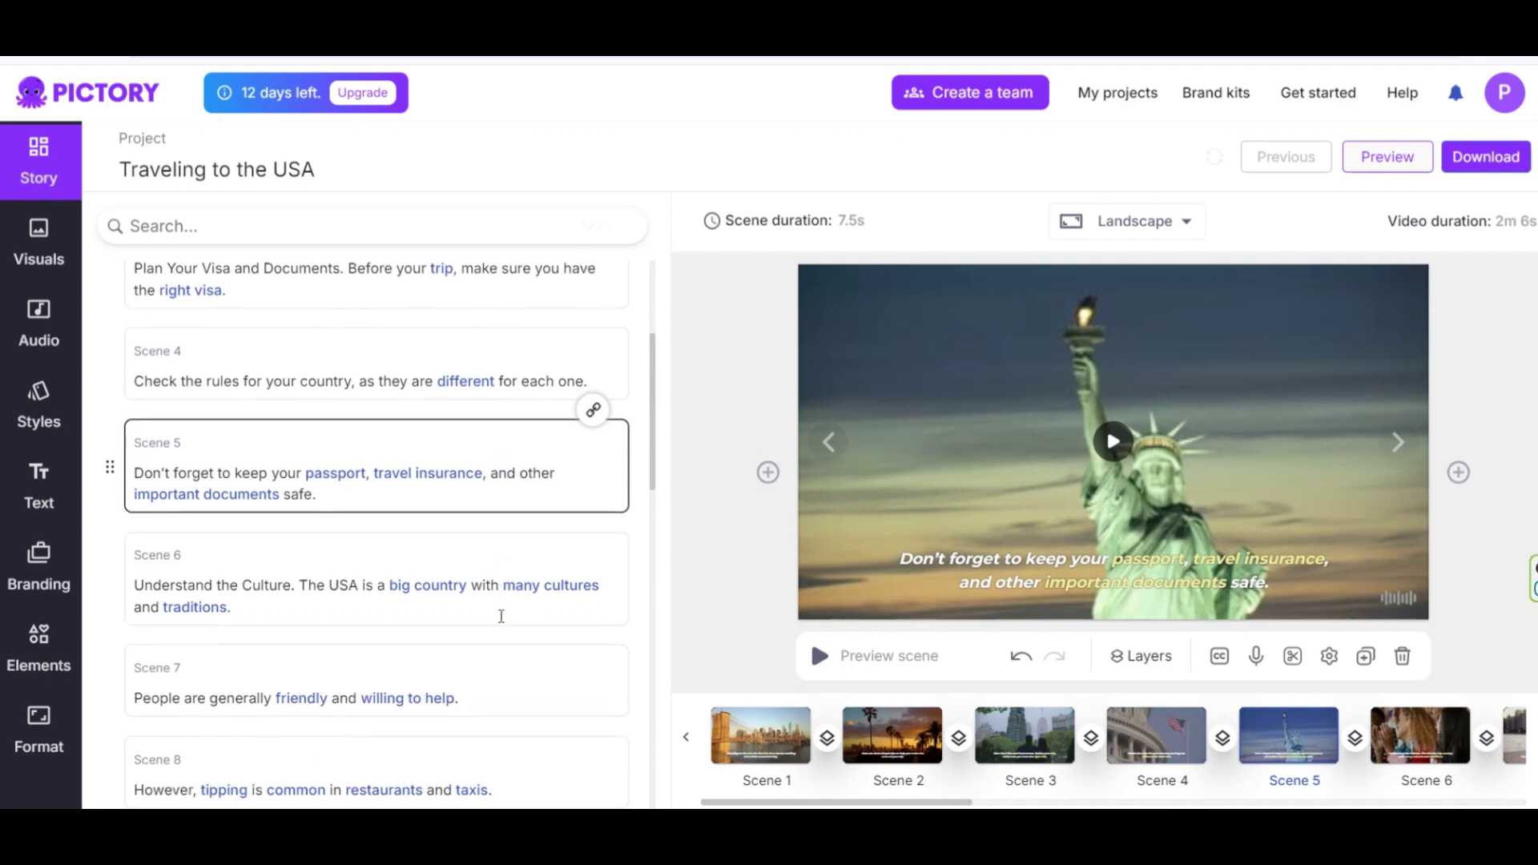
left_click(495, 559)
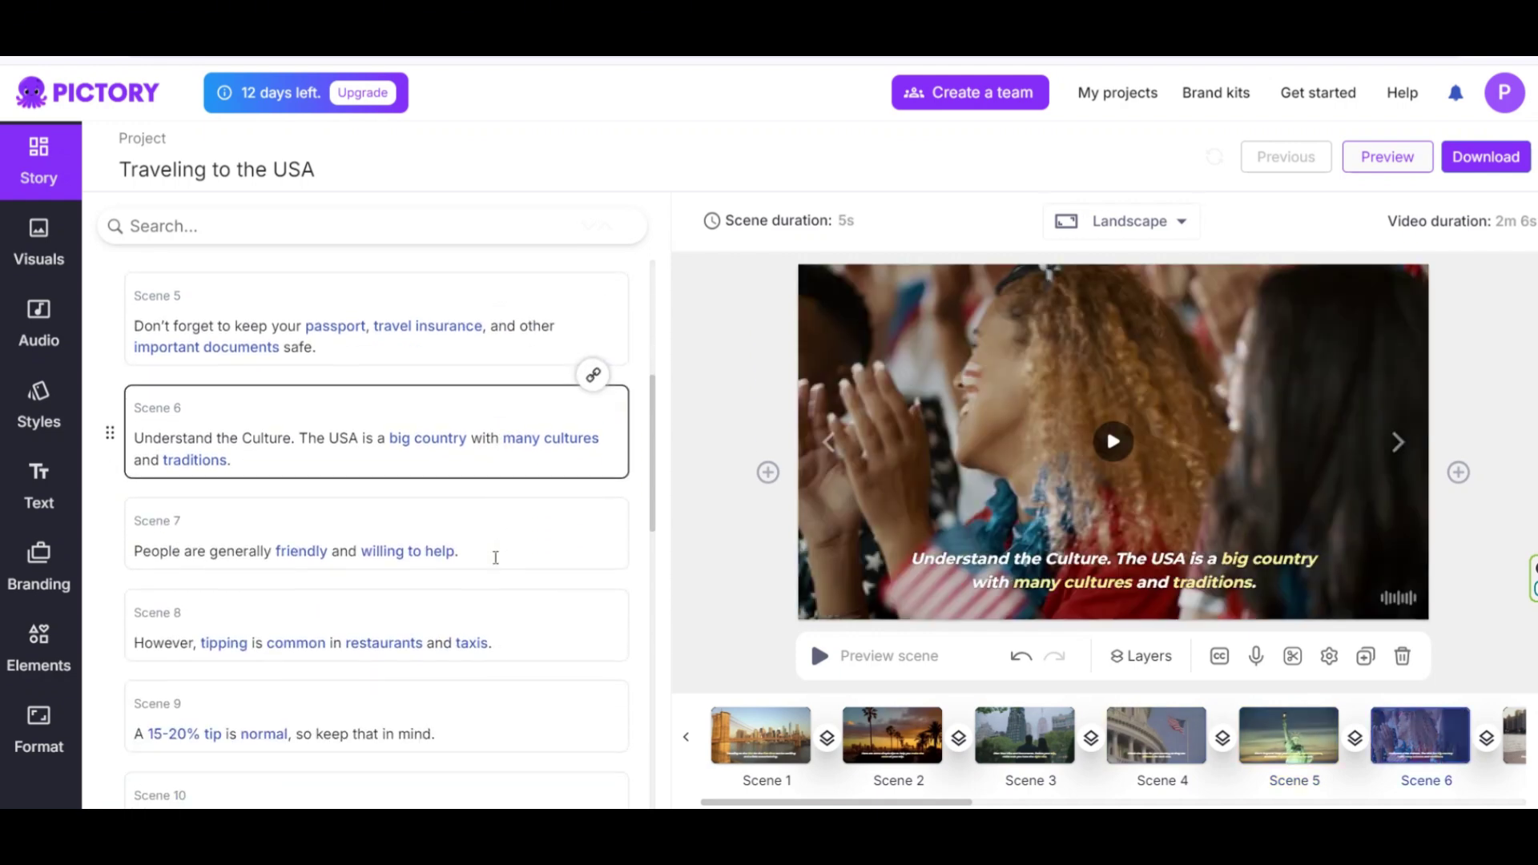
left_click(495, 557)
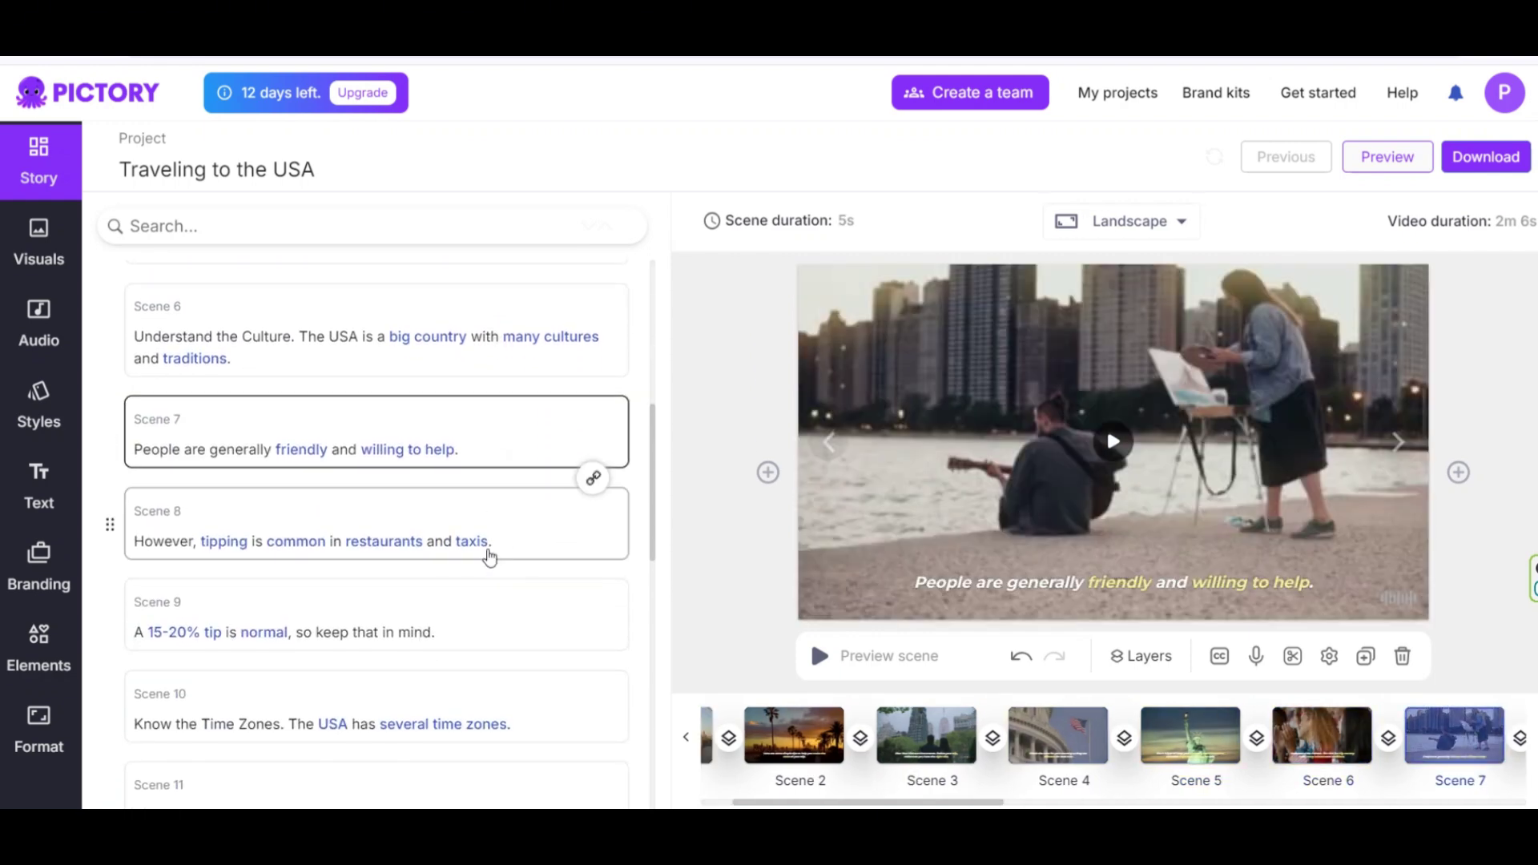
left_click(489, 556)
left_click(496, 532)
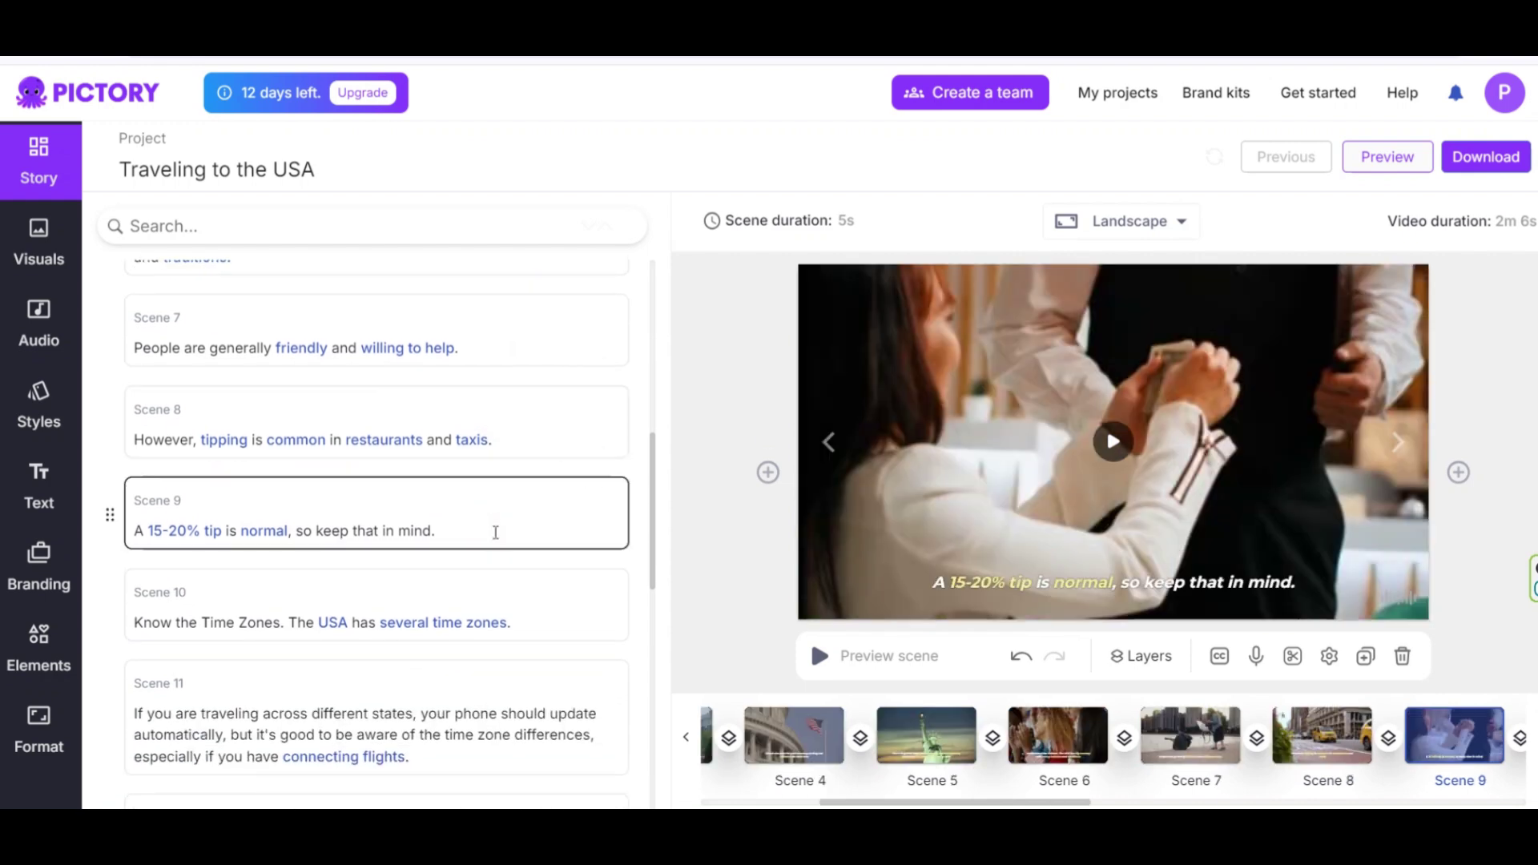
left_click(495, 533)
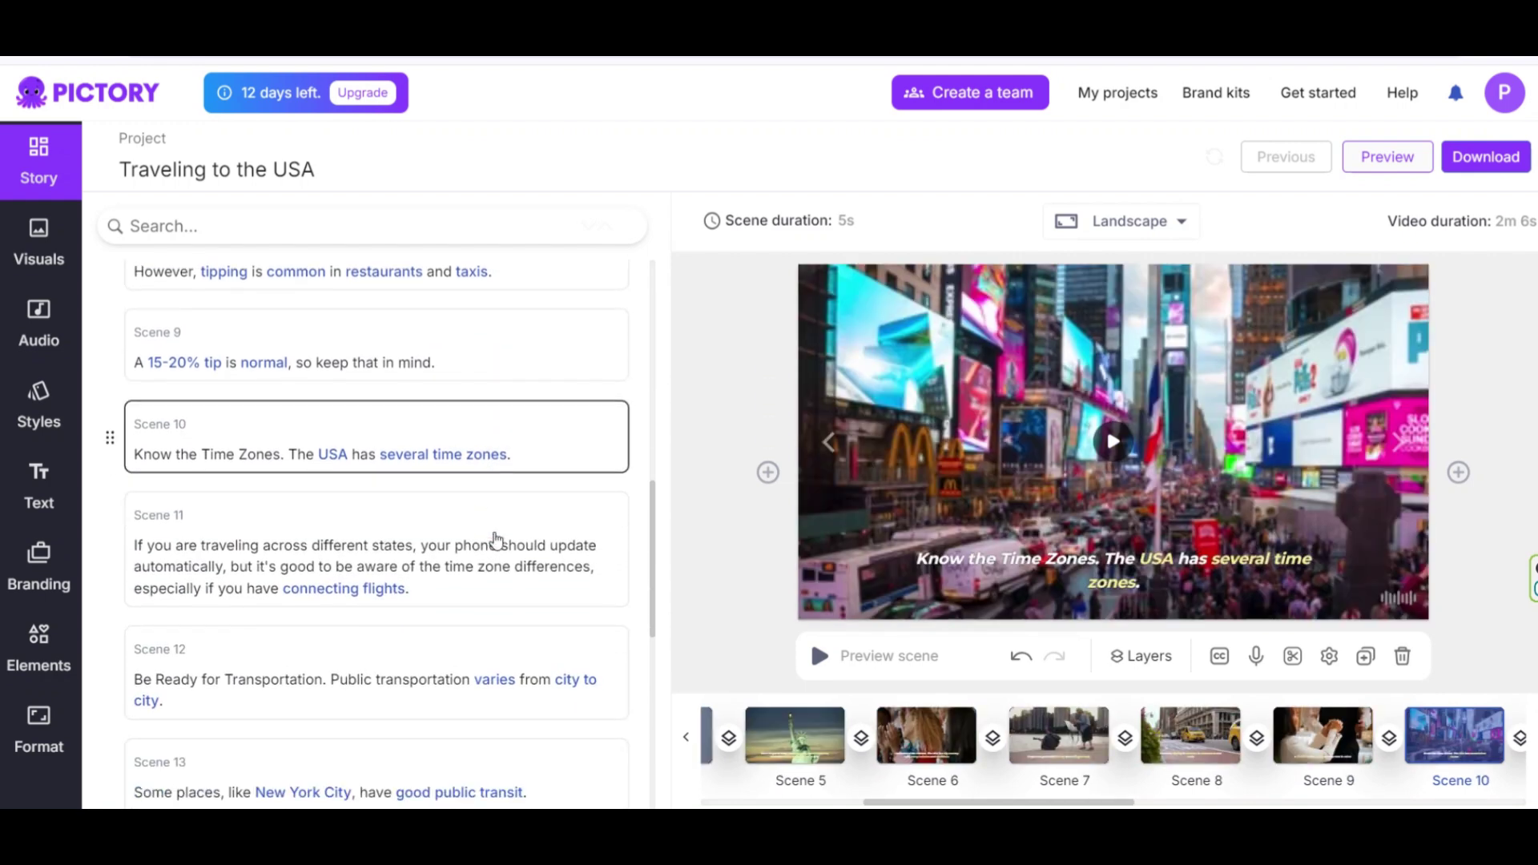
left_click(496, 535)
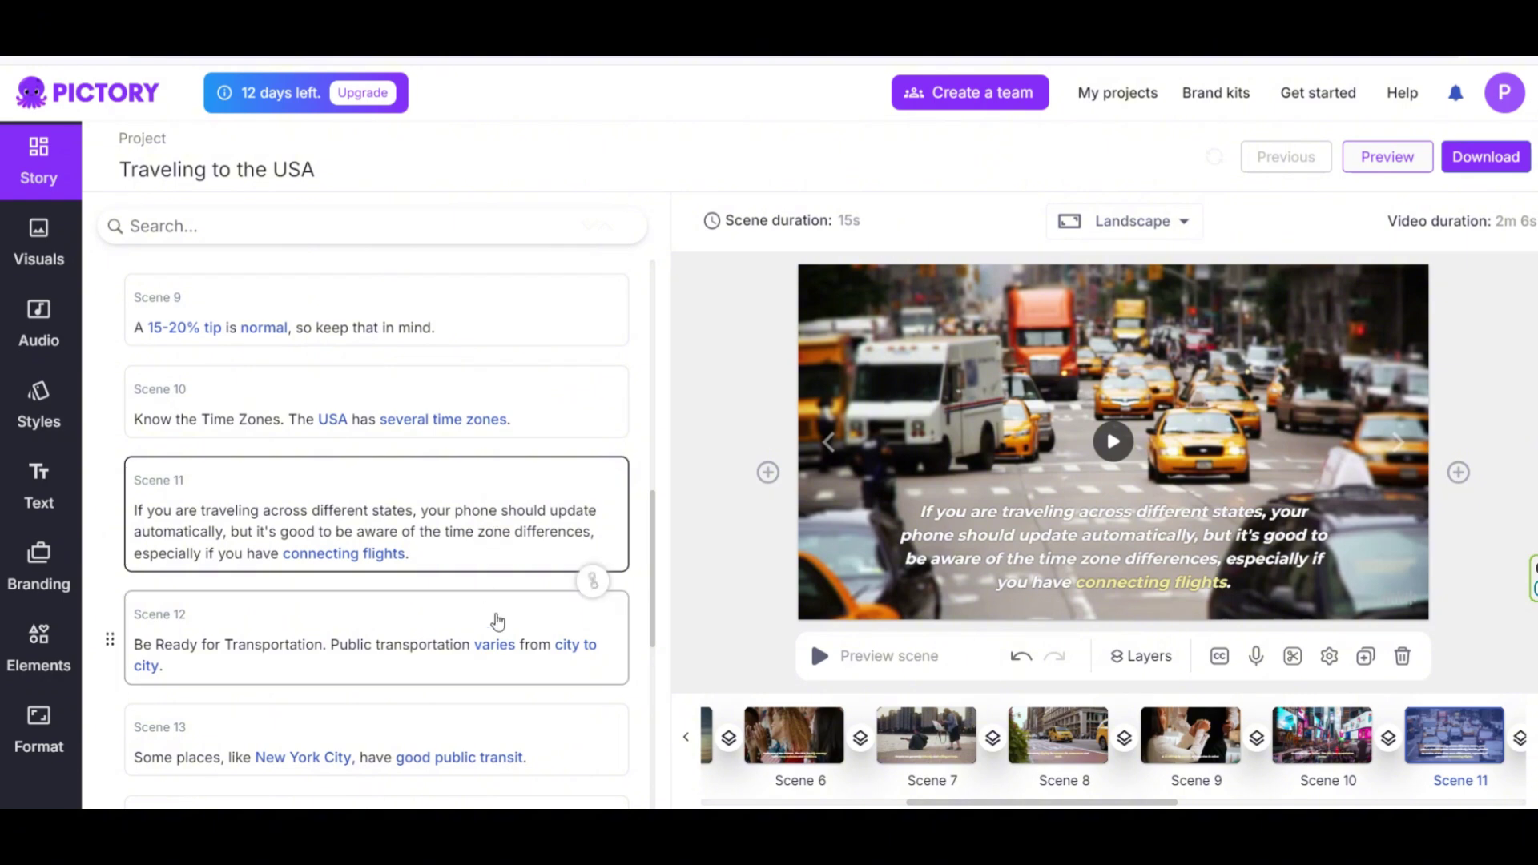
left_click(508, 629)
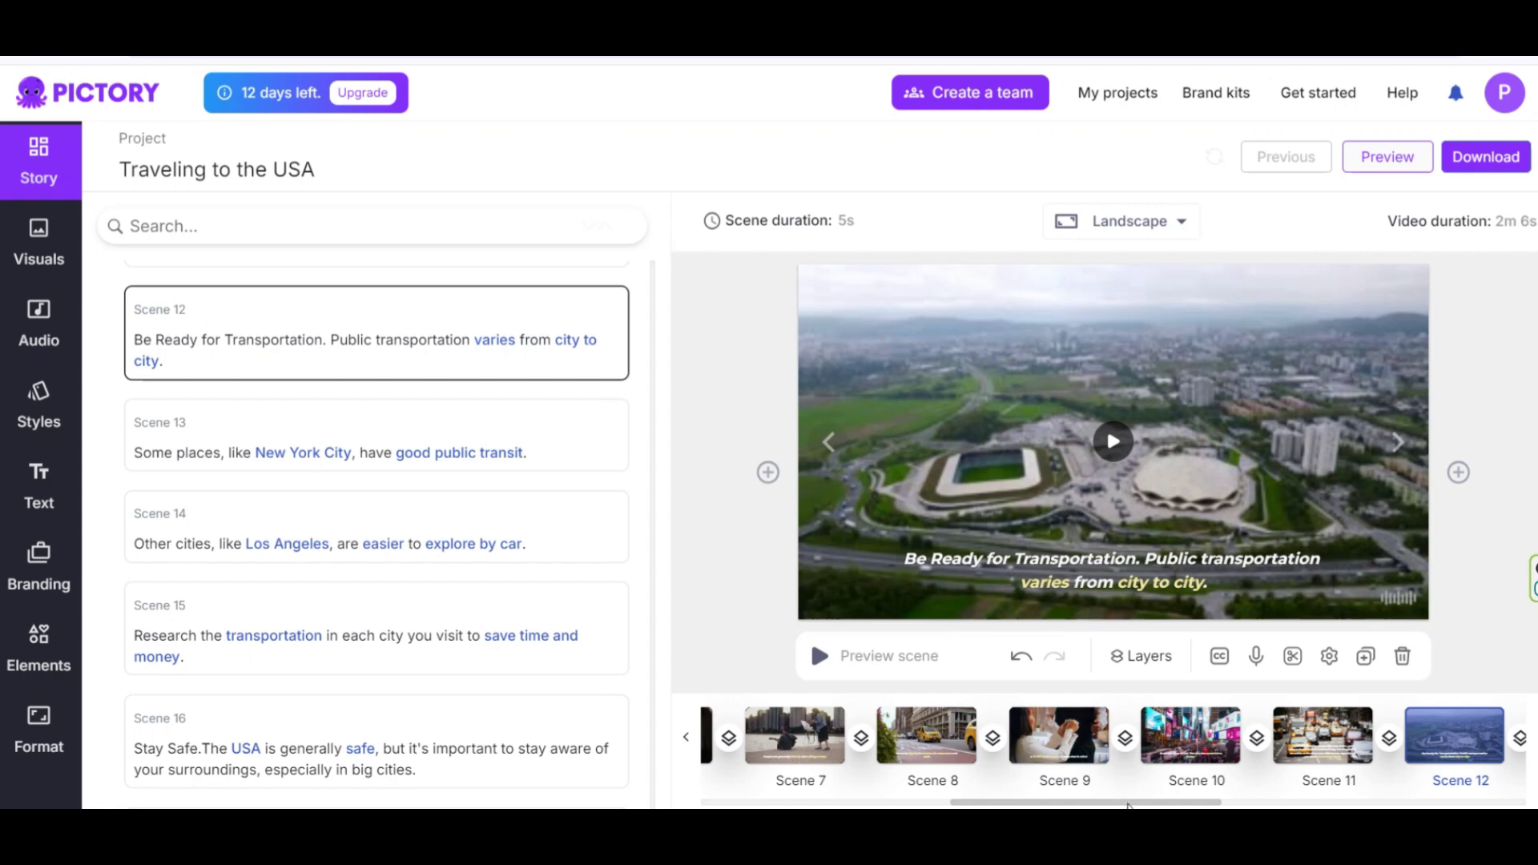
- Check the text and visuals of the remaining scenes from scene 14 through scene 19
scroll(1128, 805, "right", 5)
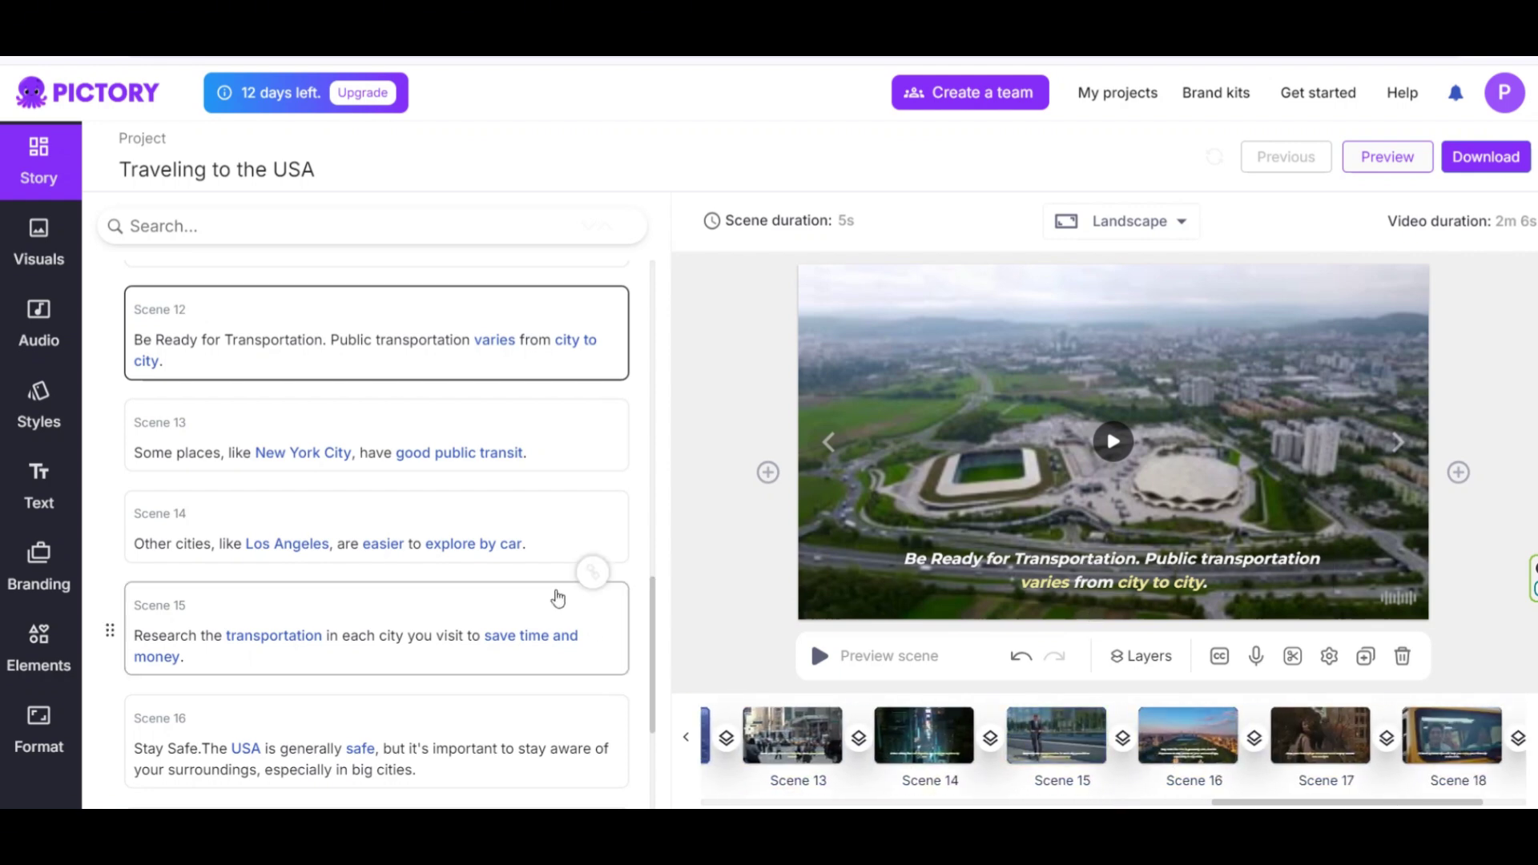
left_click(515, 527)
left_click(559, 636)
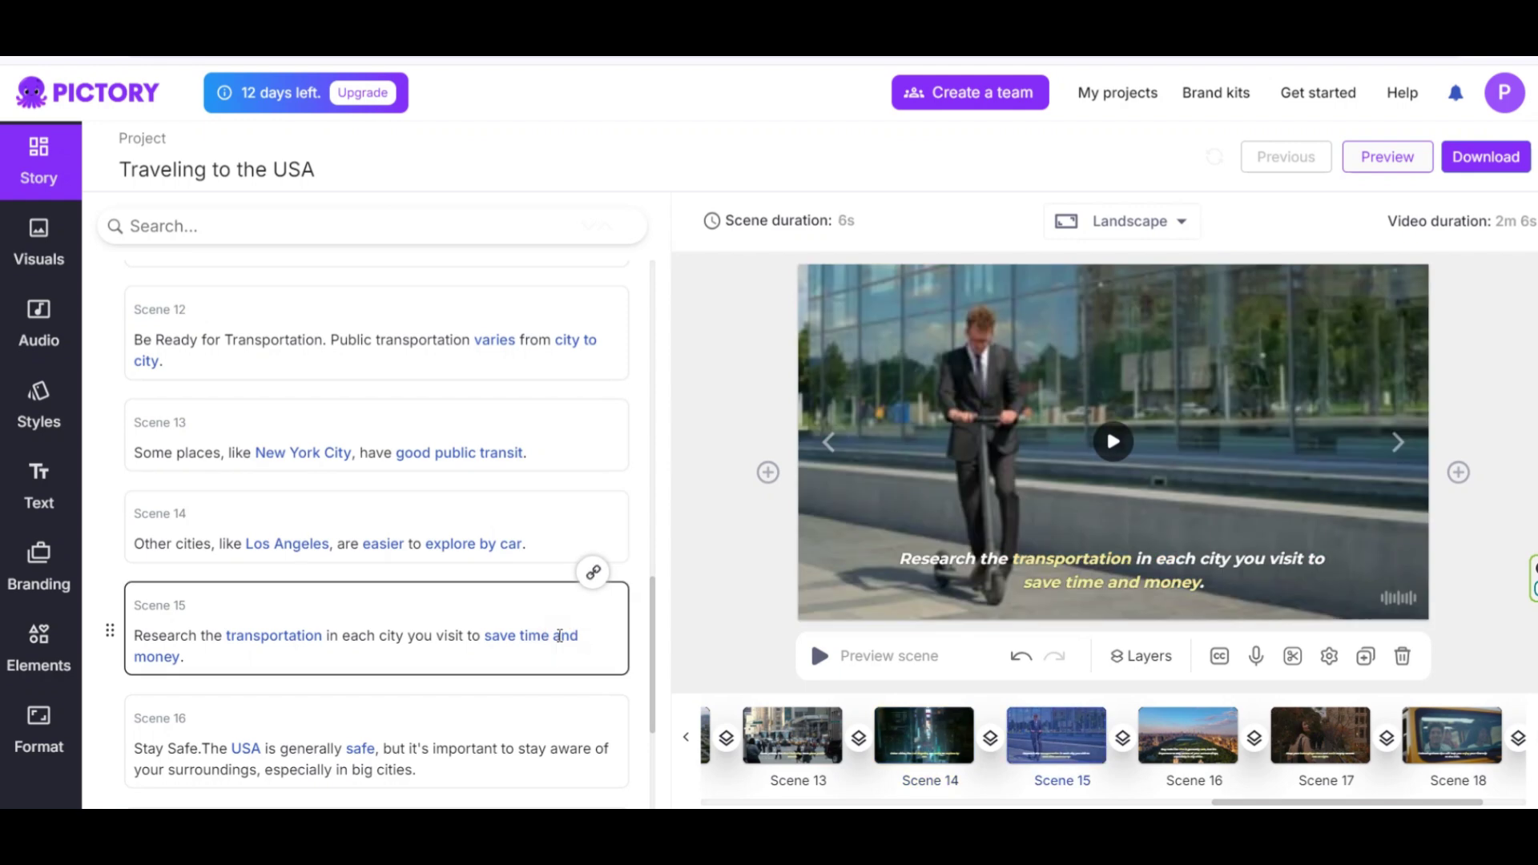
left_click(1188, 736)
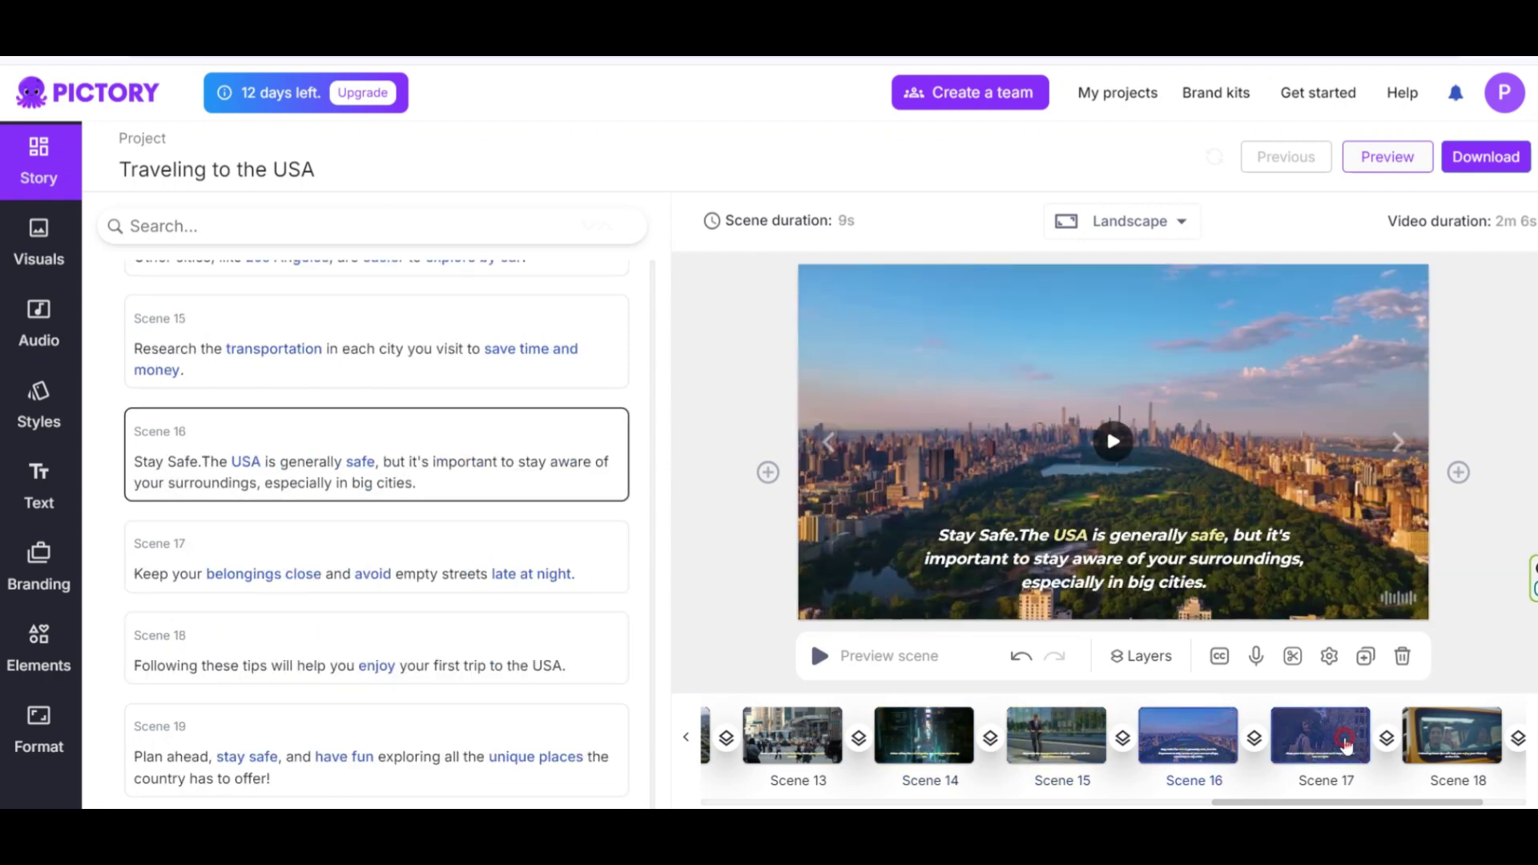
left_click(1345, 742)
left_click(1439, 741)
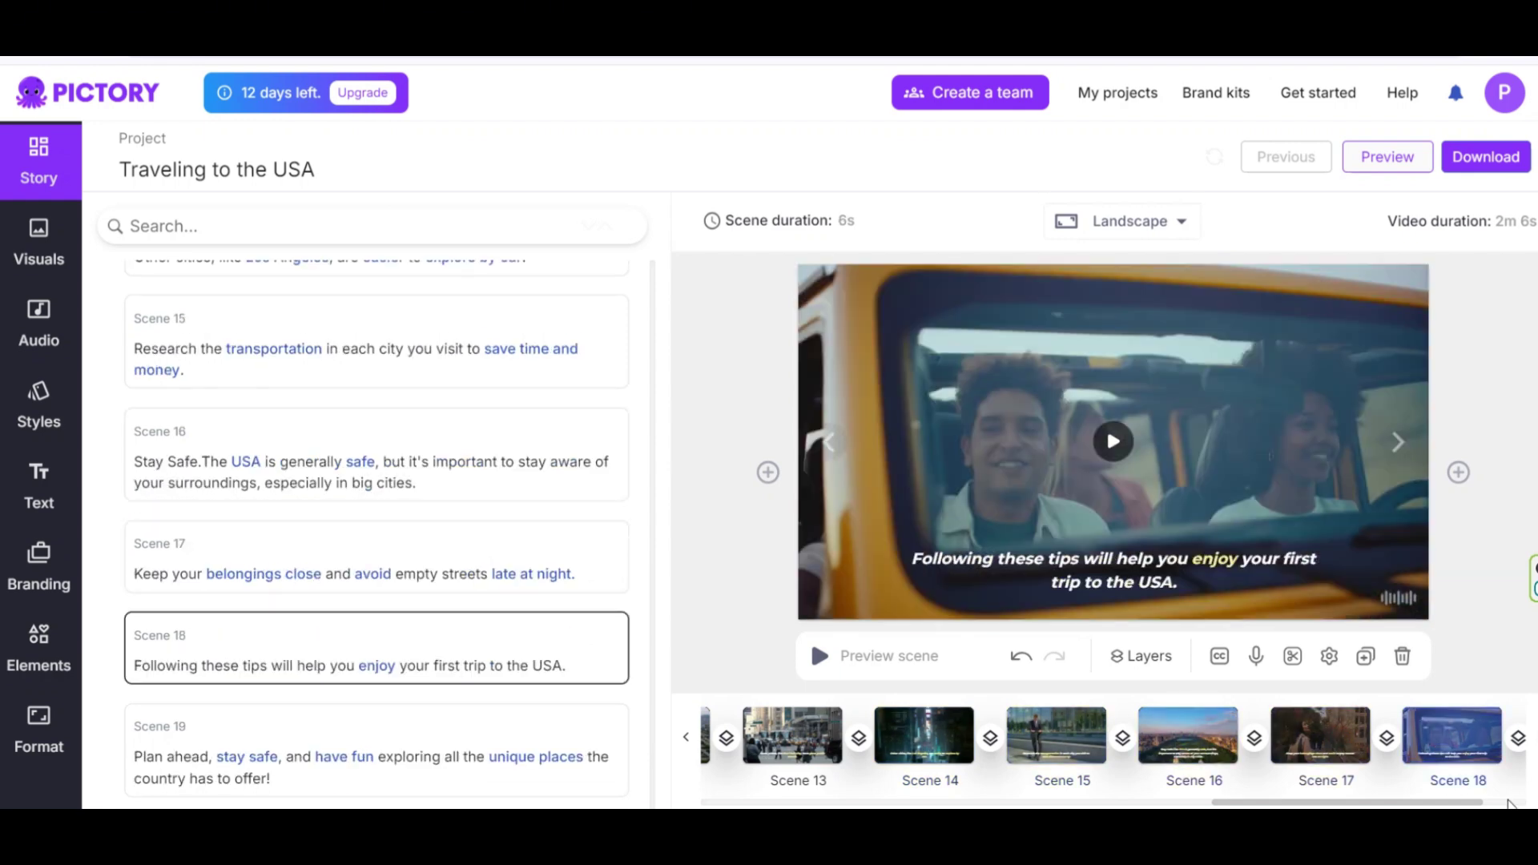
left_click(1463, 755)
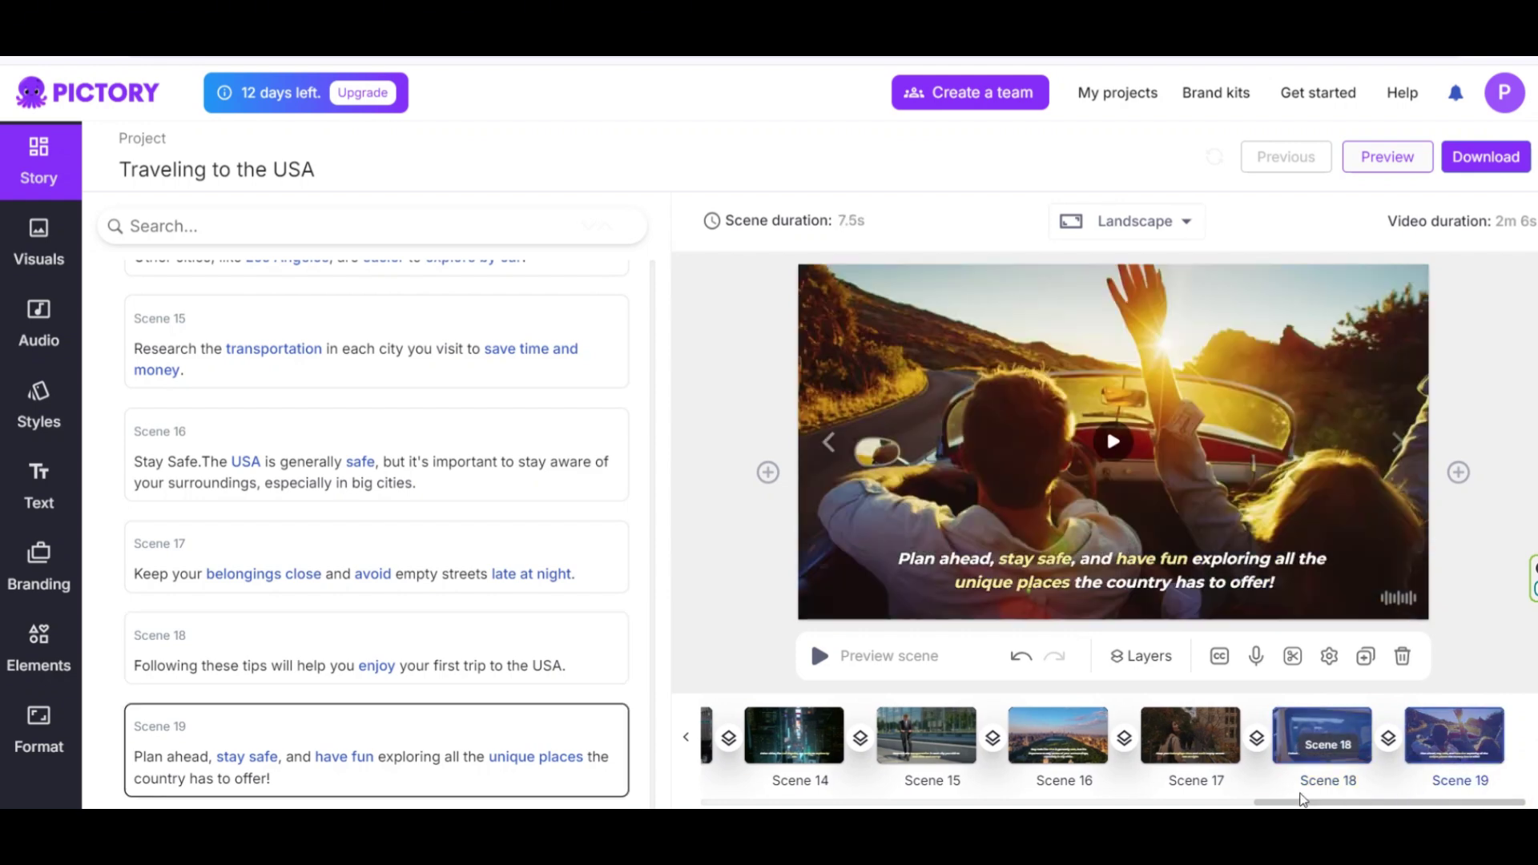
- Select the background clip of scene 4 and open the visuals library for it
scroll(1086, 805, "left", 10)
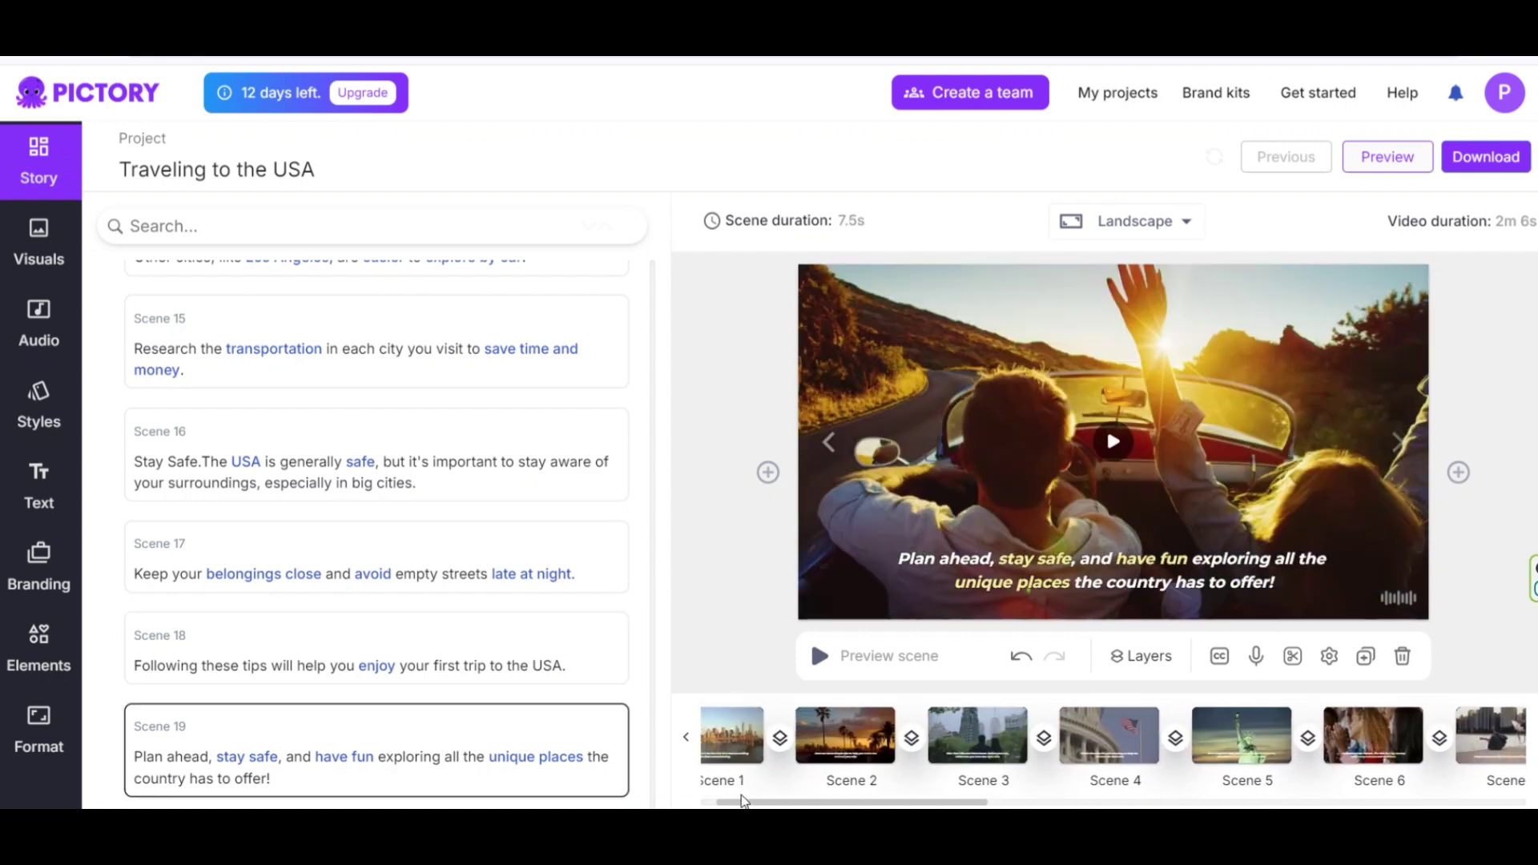
left_click(1110, 735)
left_click(1007, 489)
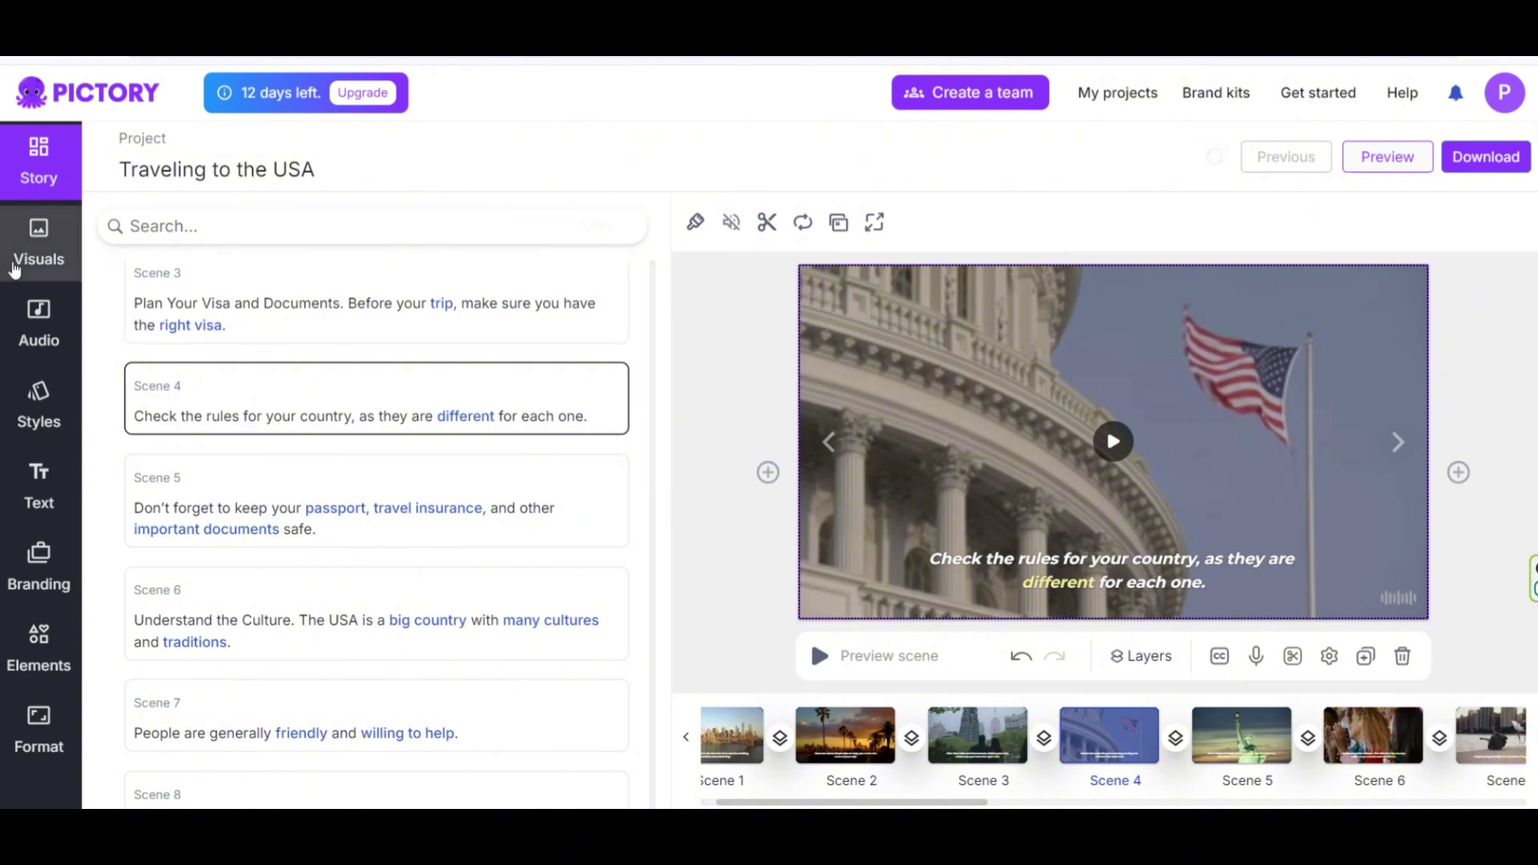
left_click(36, 244)
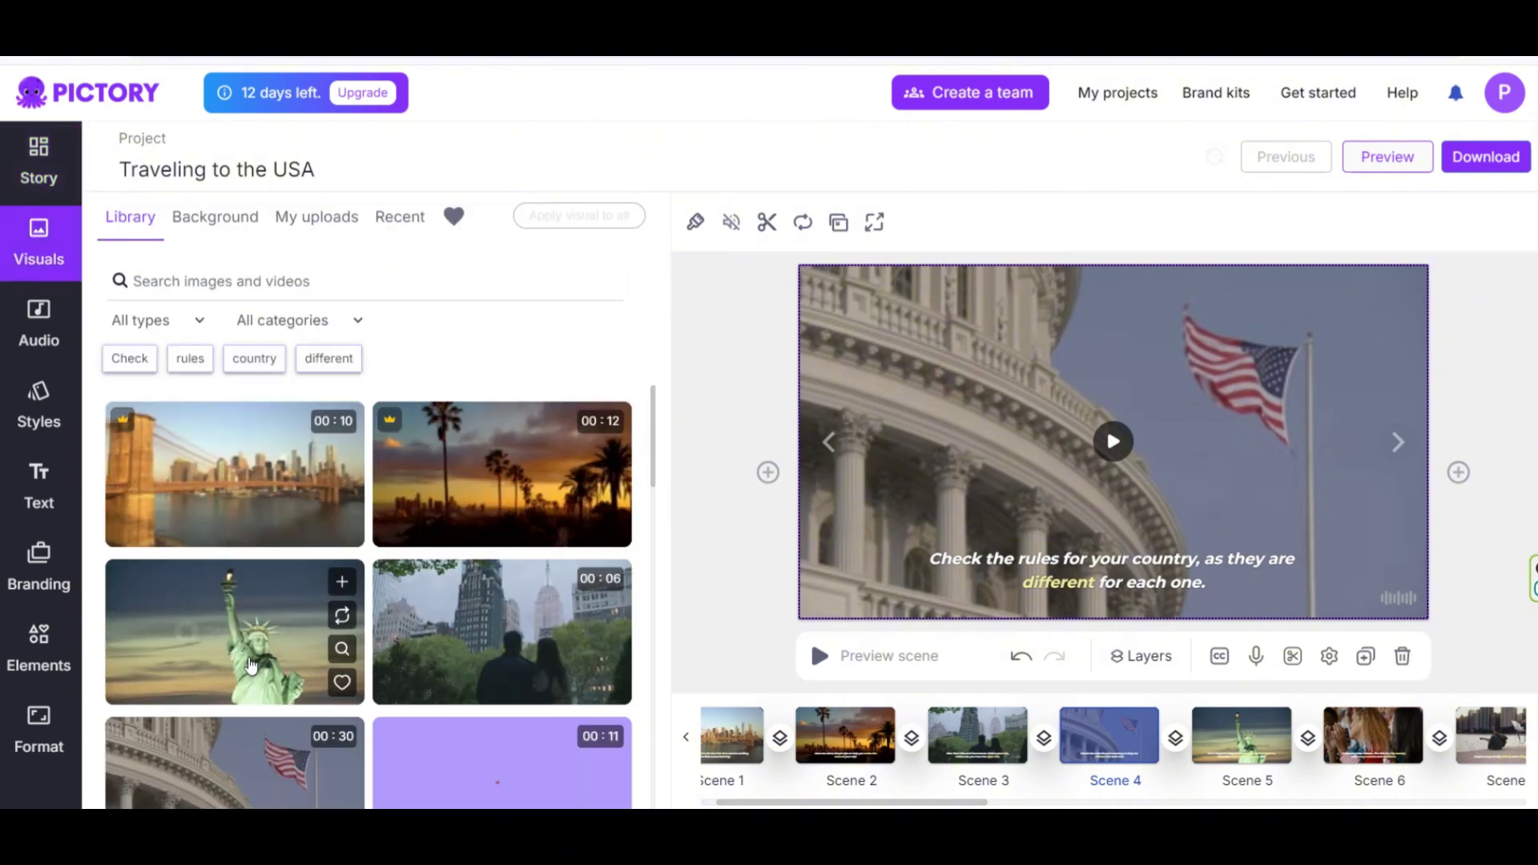
- Browse the suggested clips and search the visuals library for "new york city"
scroll(245, 655, "down", 6)
scroll(244, 654, "down", 8)
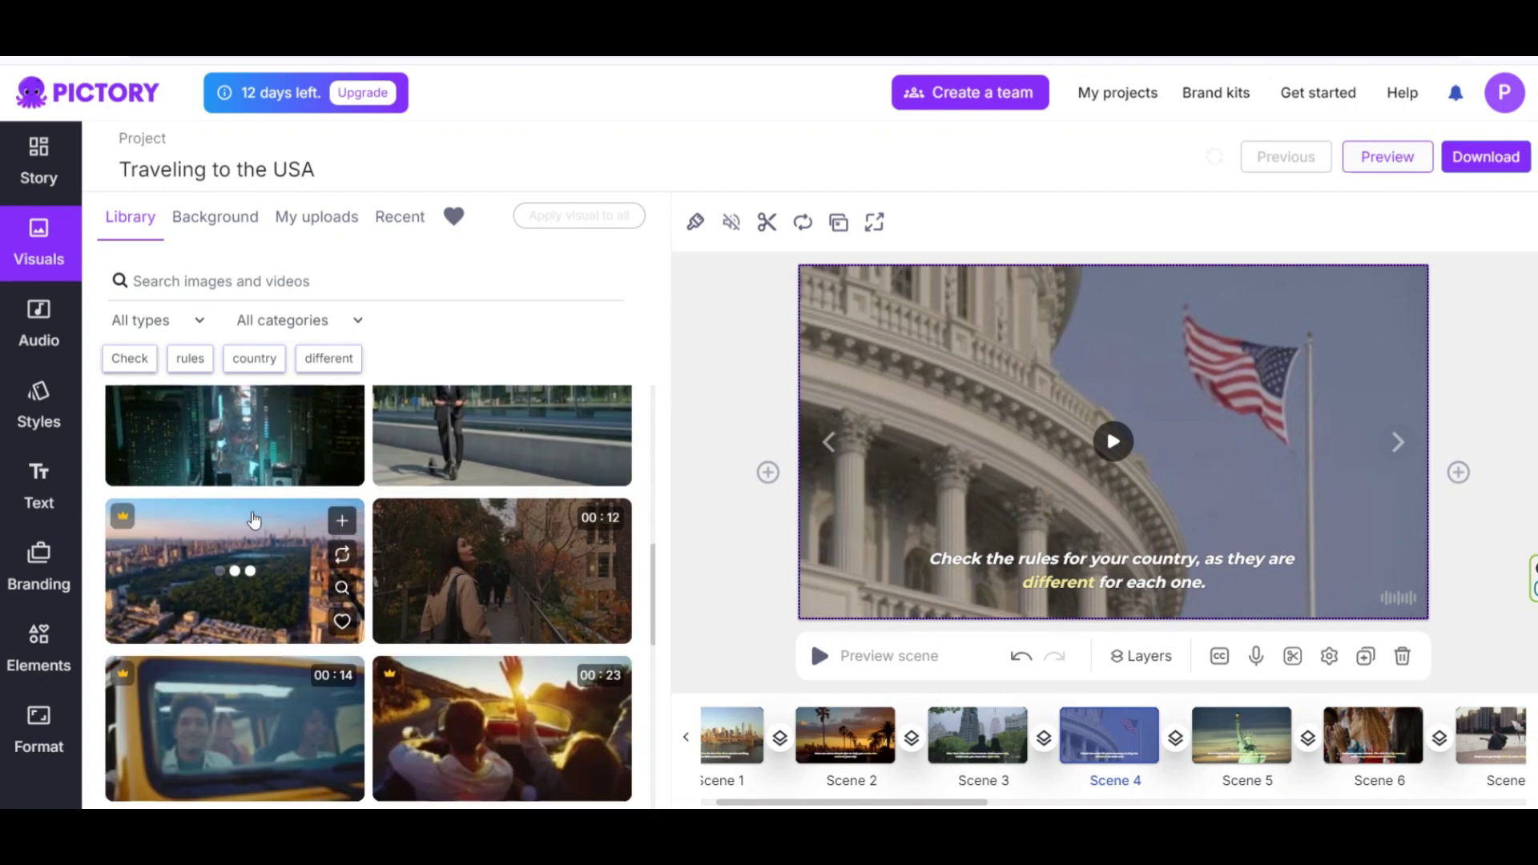
scroll(248, 523, "down", 5)
scroll(331, 600, "down", 1)
left_click(255, 273)
type("new york city")
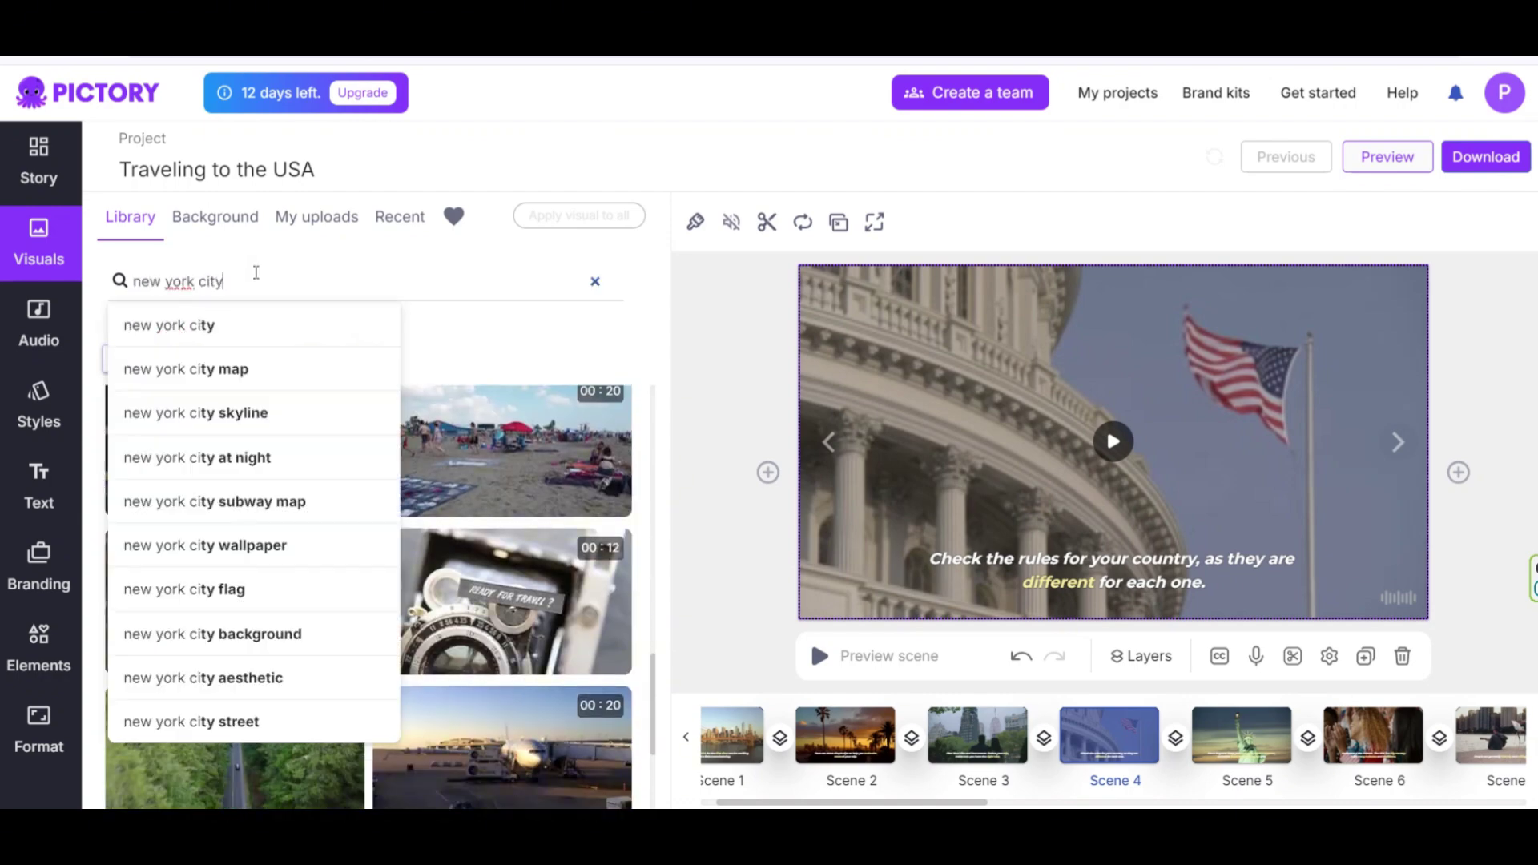
key("Return")
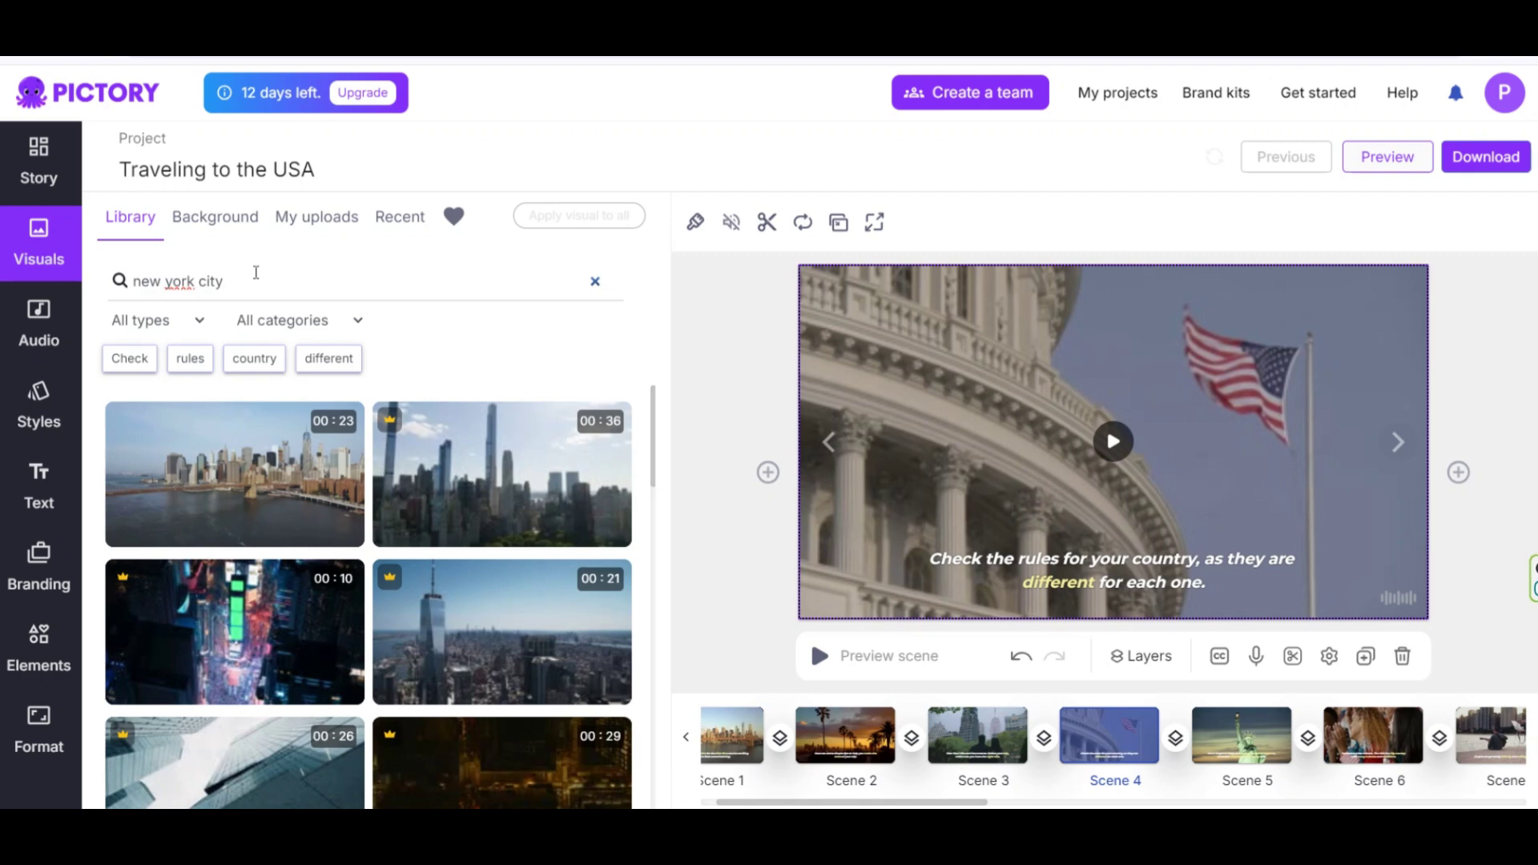
- Browse the New York City results and replace scene 4's background with the 12-second daytime skyline clip above green trees and water
mouse_move(275, 435)
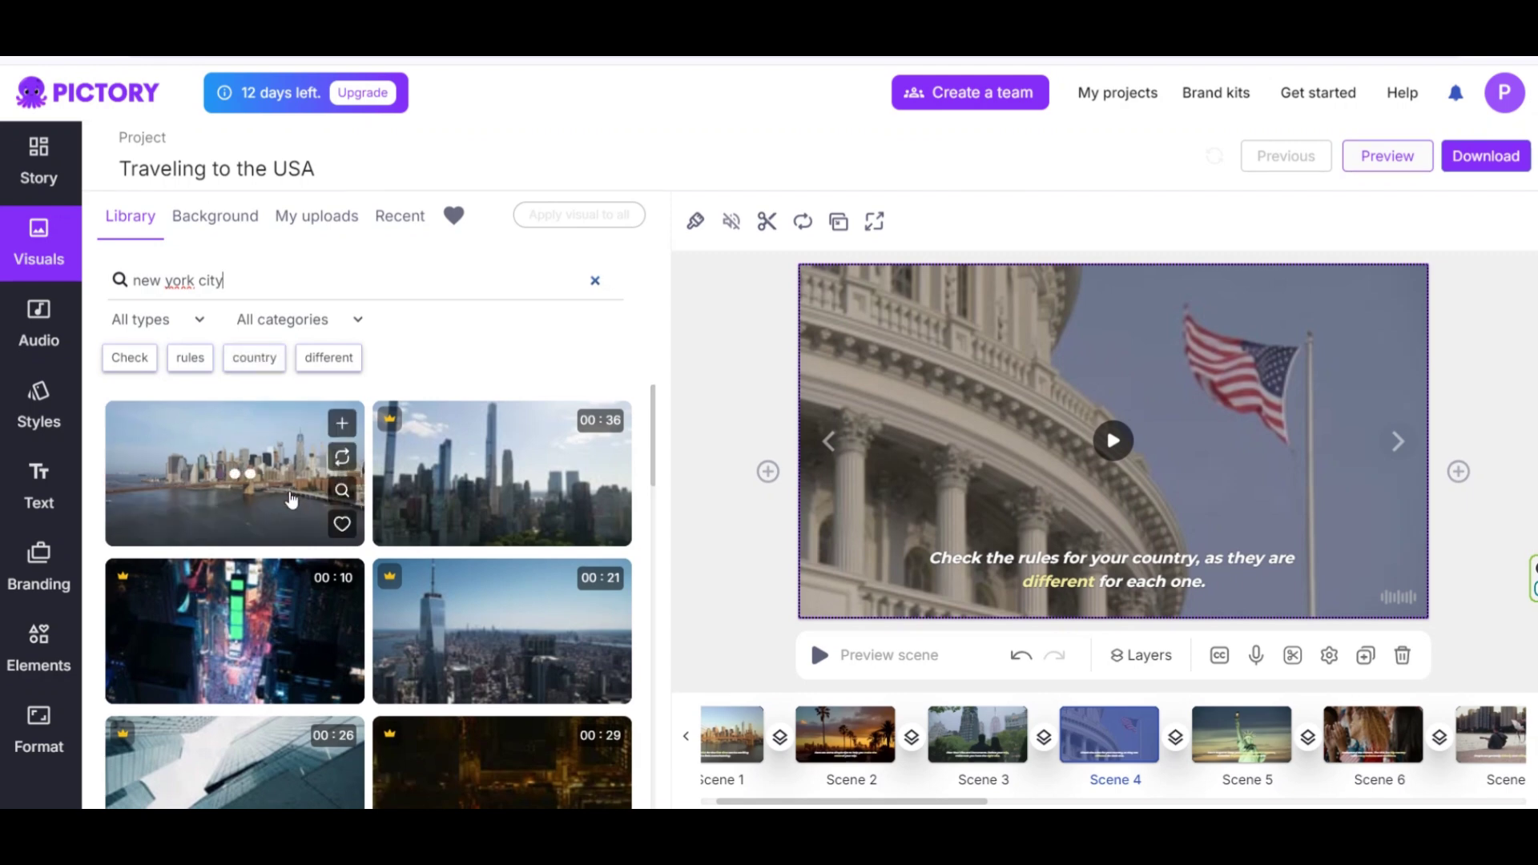
scroll(280, 509, "down", 4)
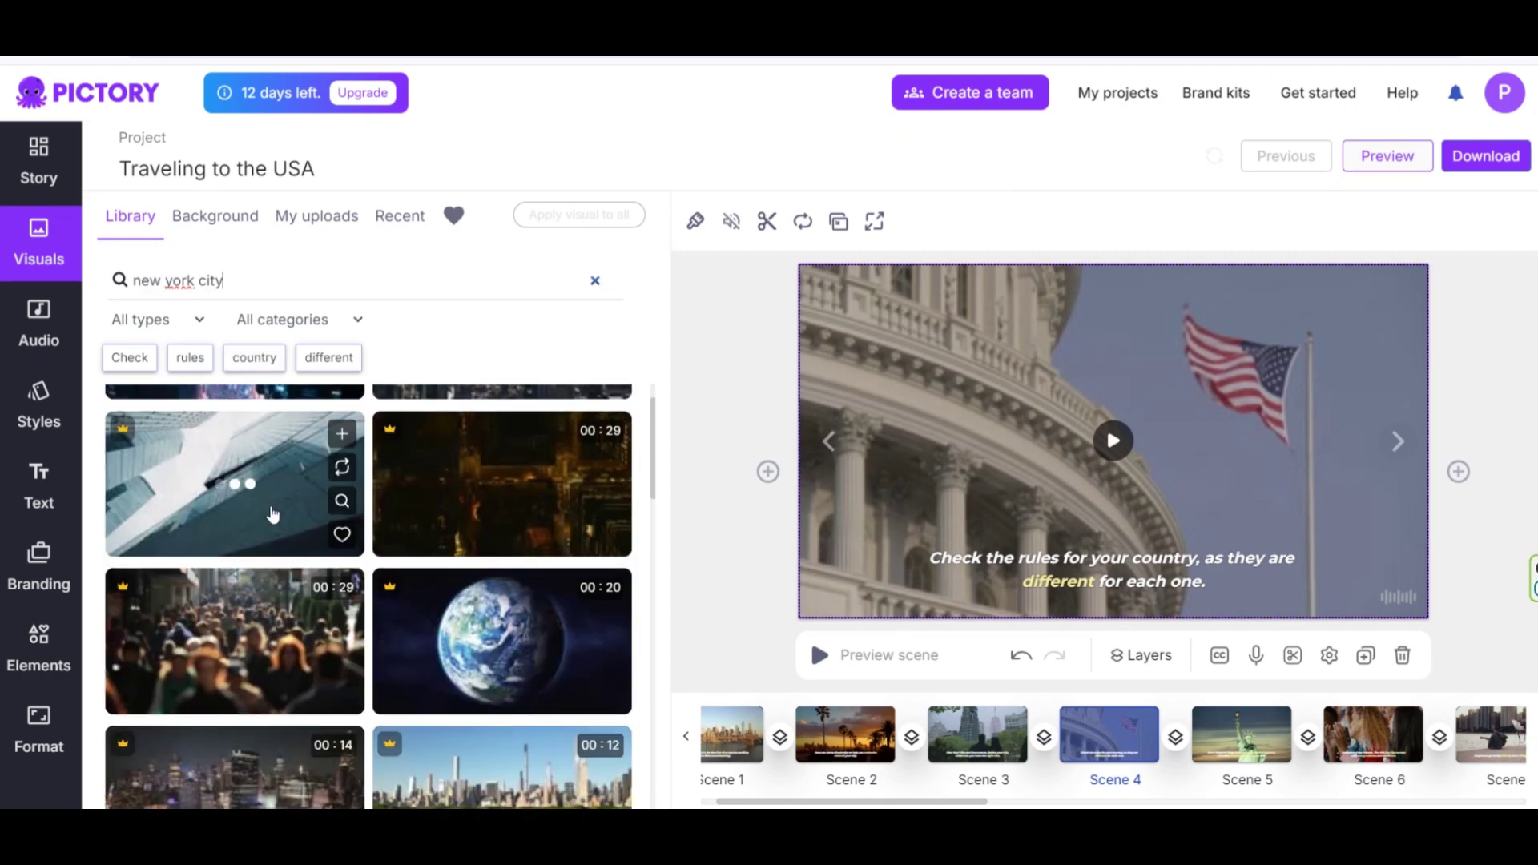
scroll(511, 544, "down", 4)
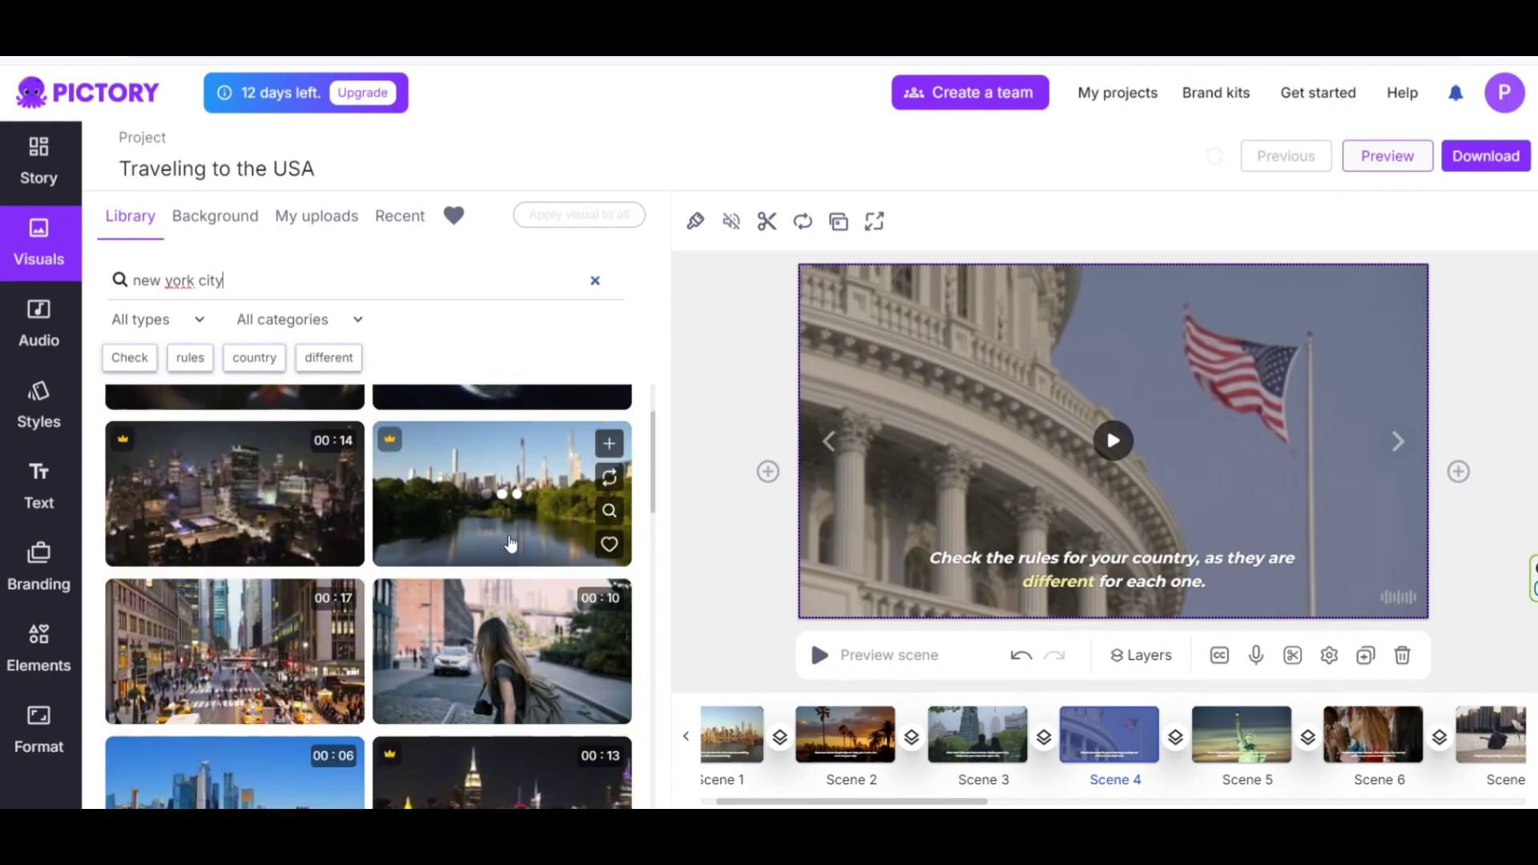
left_click(511, 544)
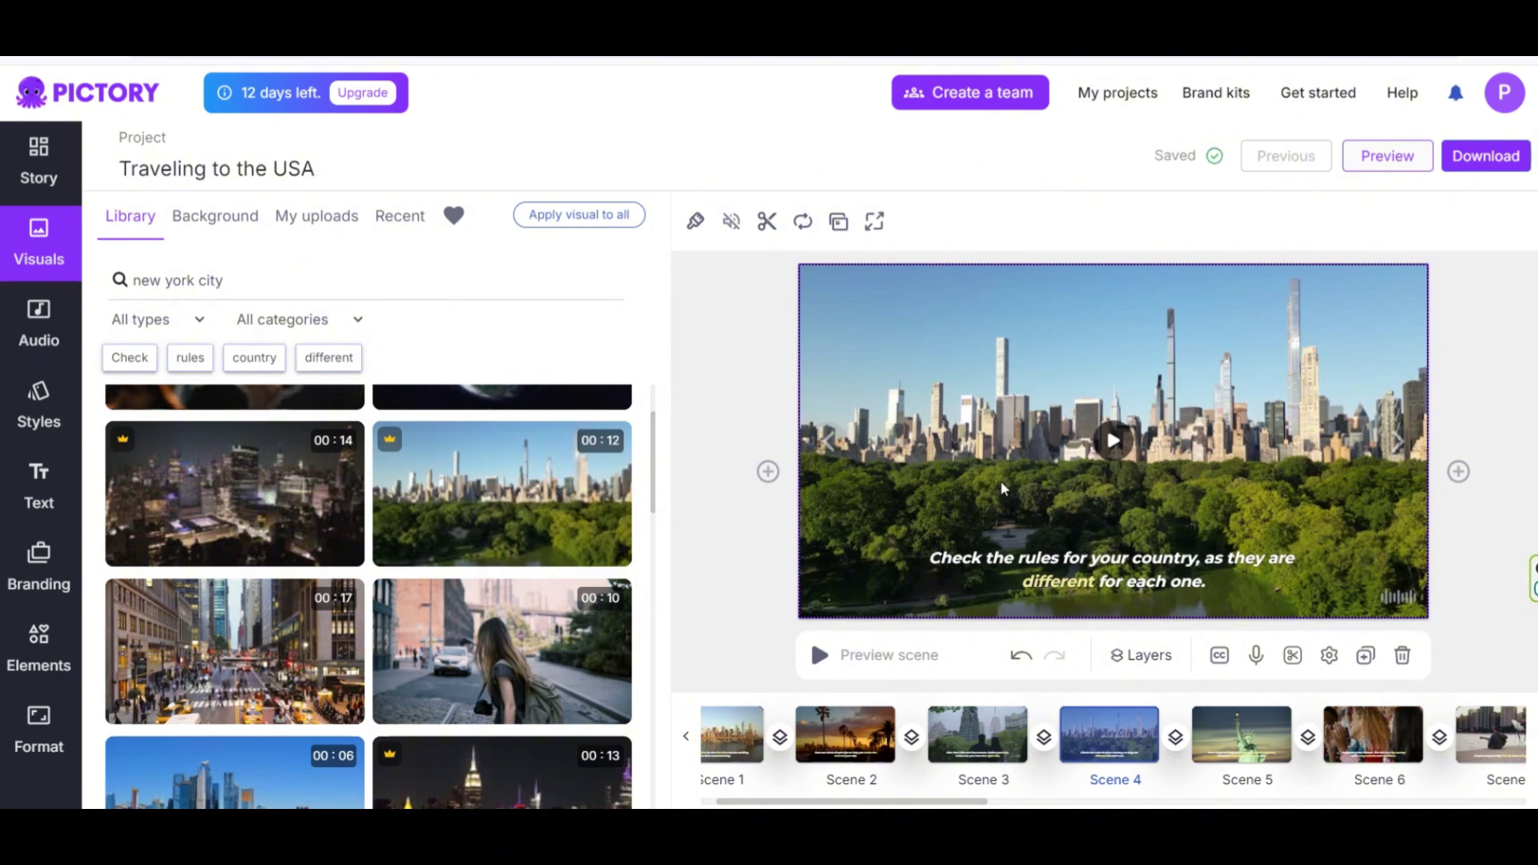
scroll(506, 571, "down", 1)
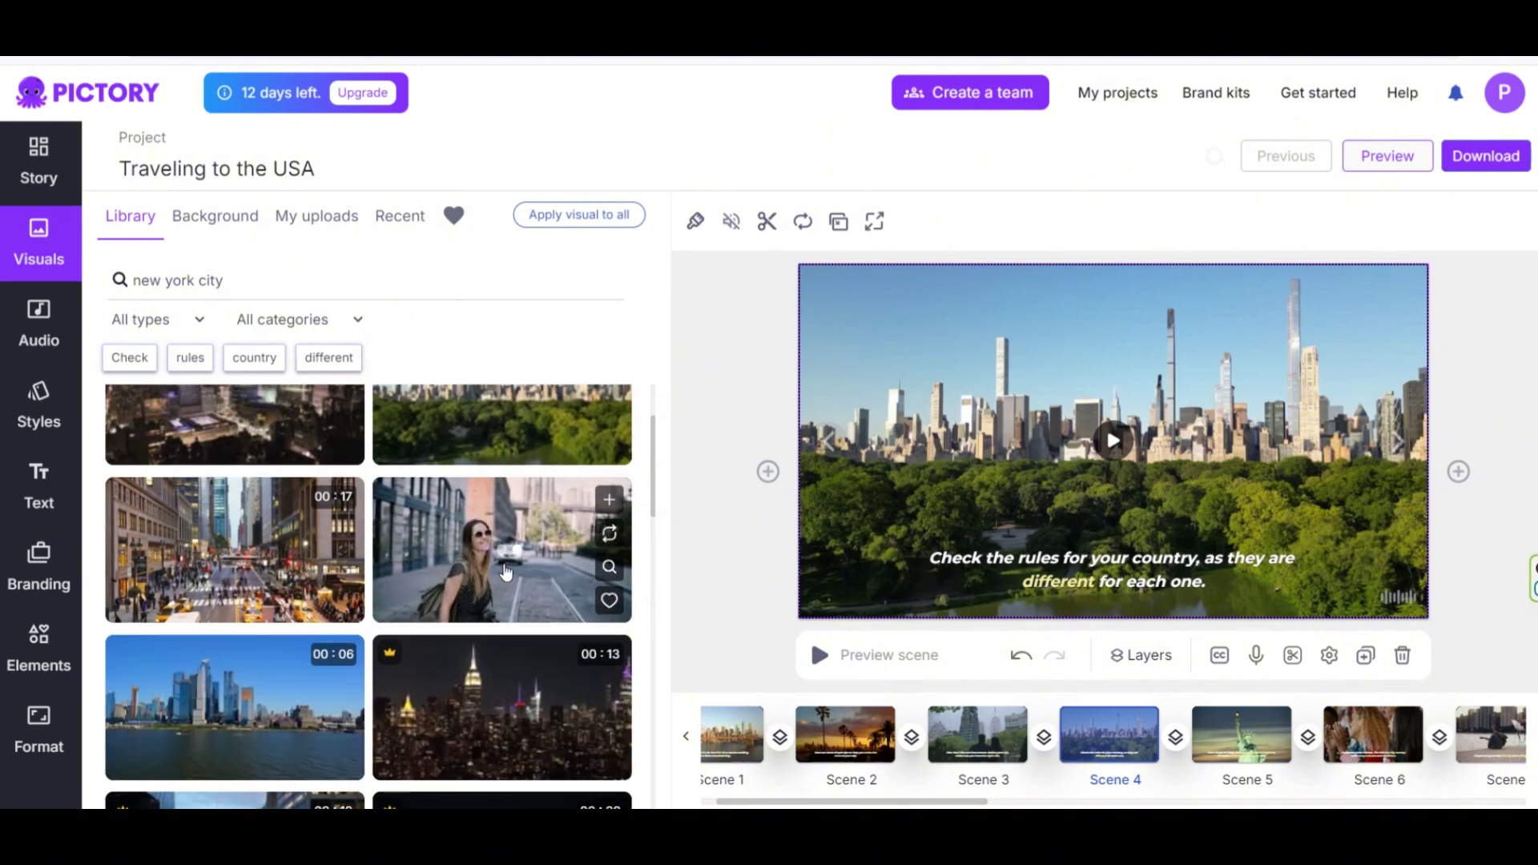
- Apply the Vista text style to scene 4's caption and to all scenes
left_click(988, 584)
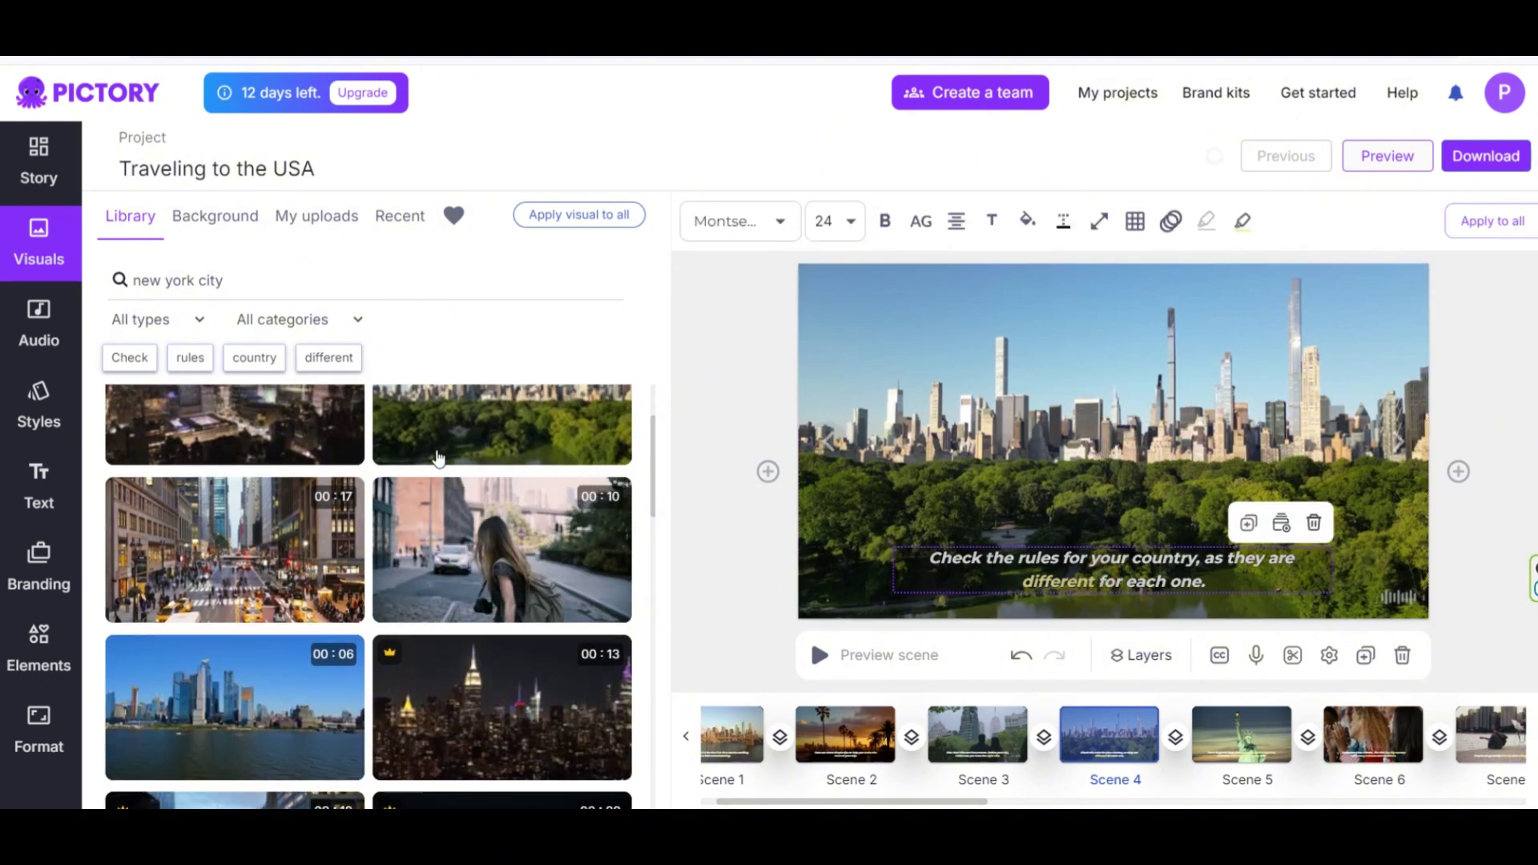
left_click(27, 413)
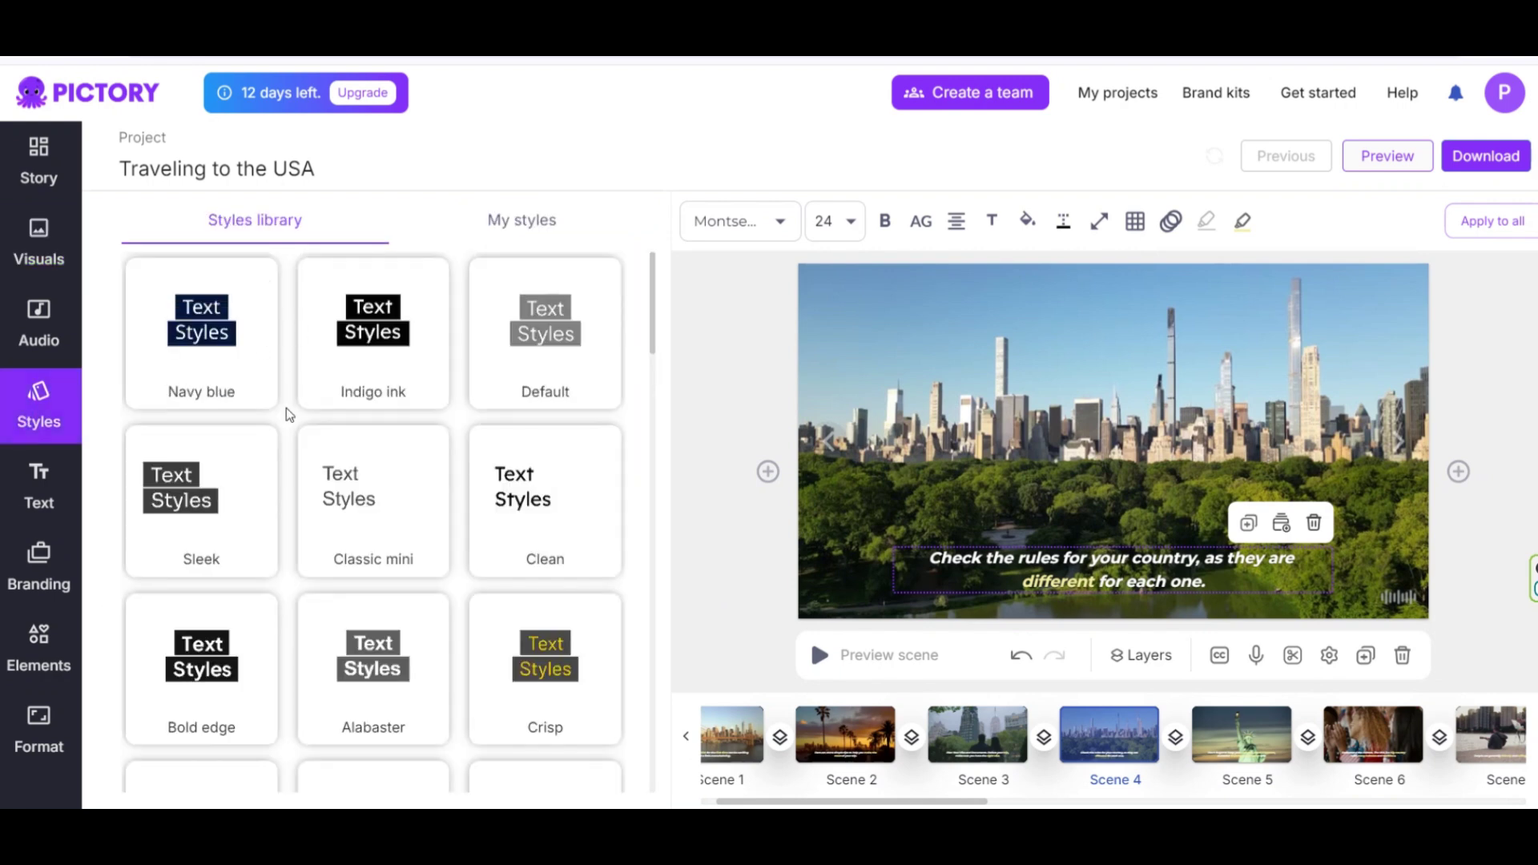
scroll(289, 414, "down", 8)
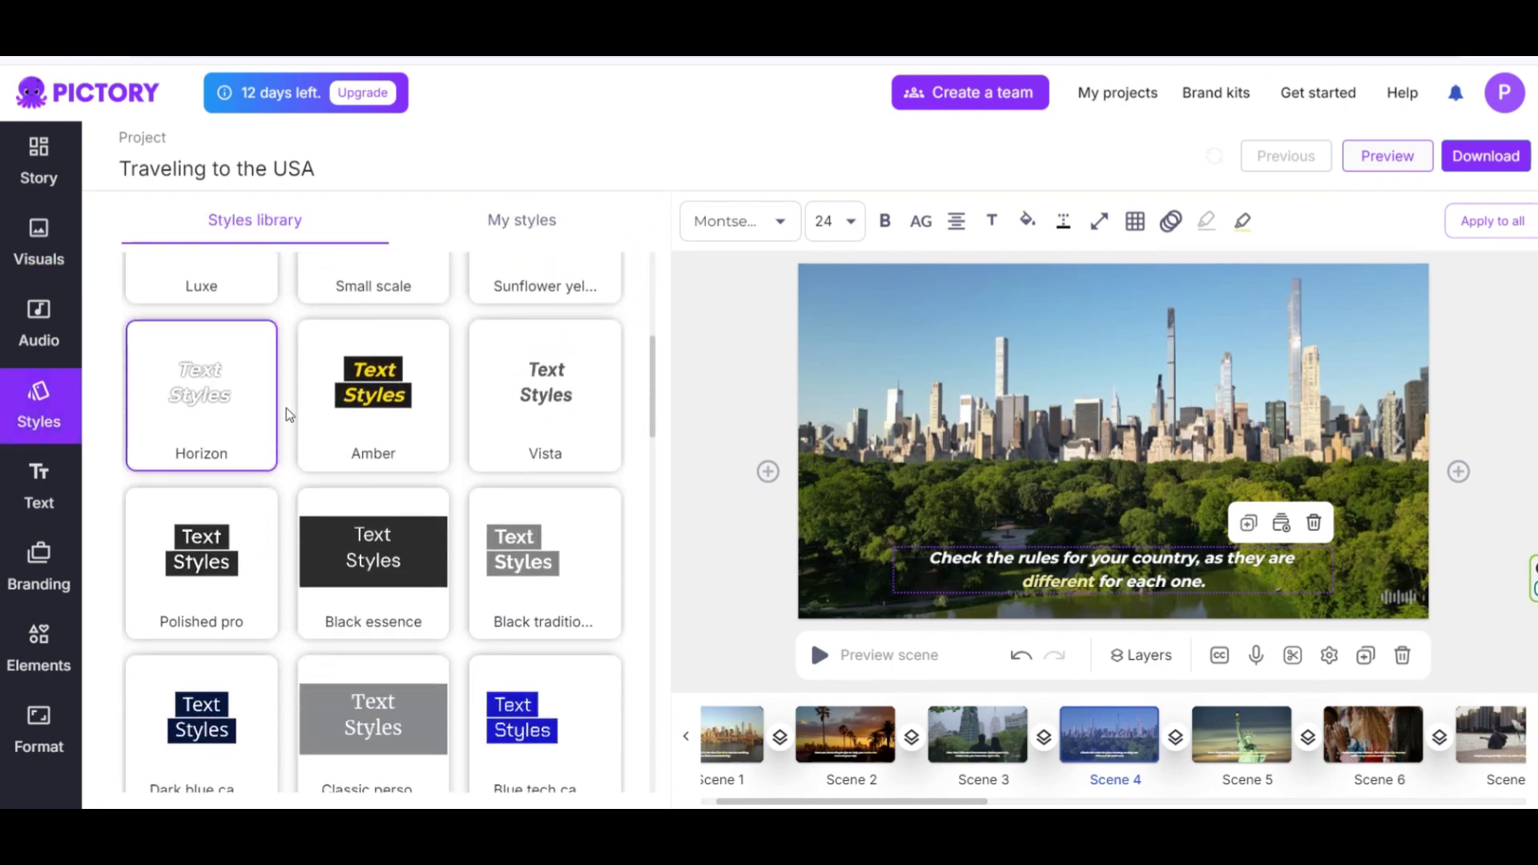
scroll(289, 414, "down", 1)
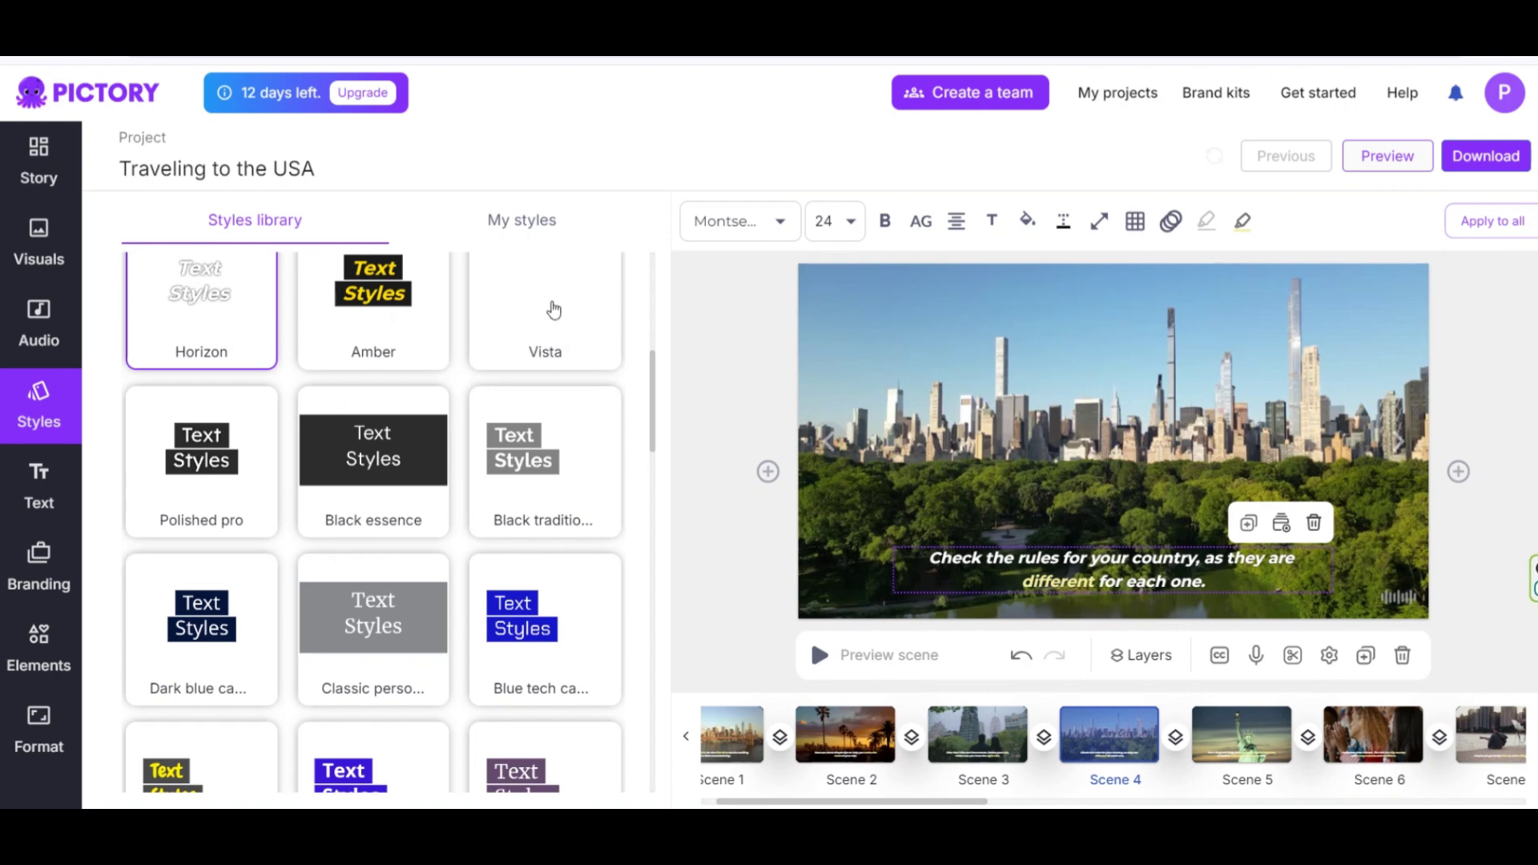
left_click(546, 303)
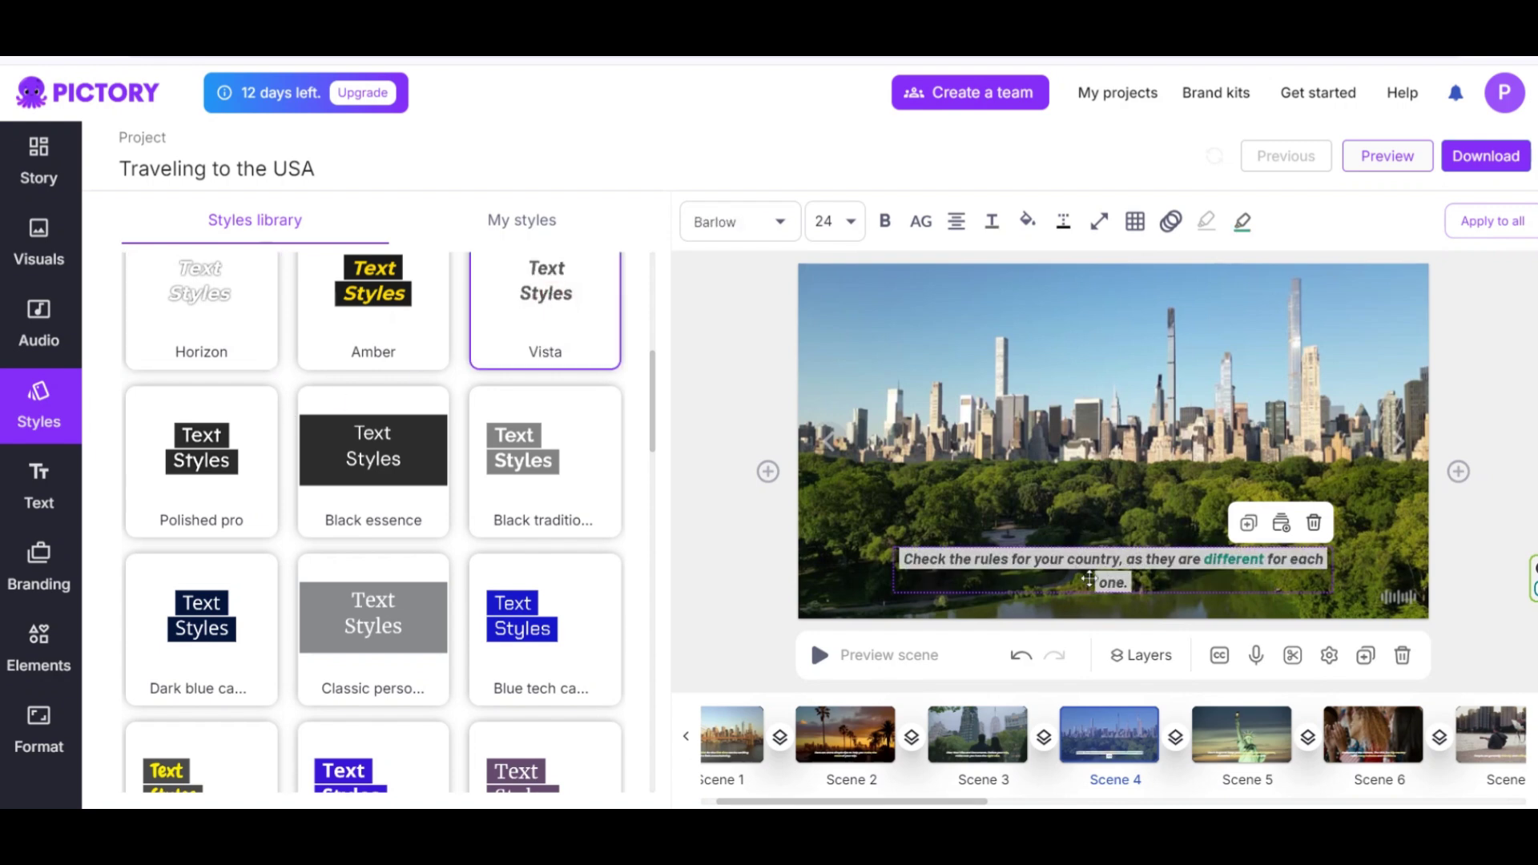
scroll(604, 400, "up", 1)
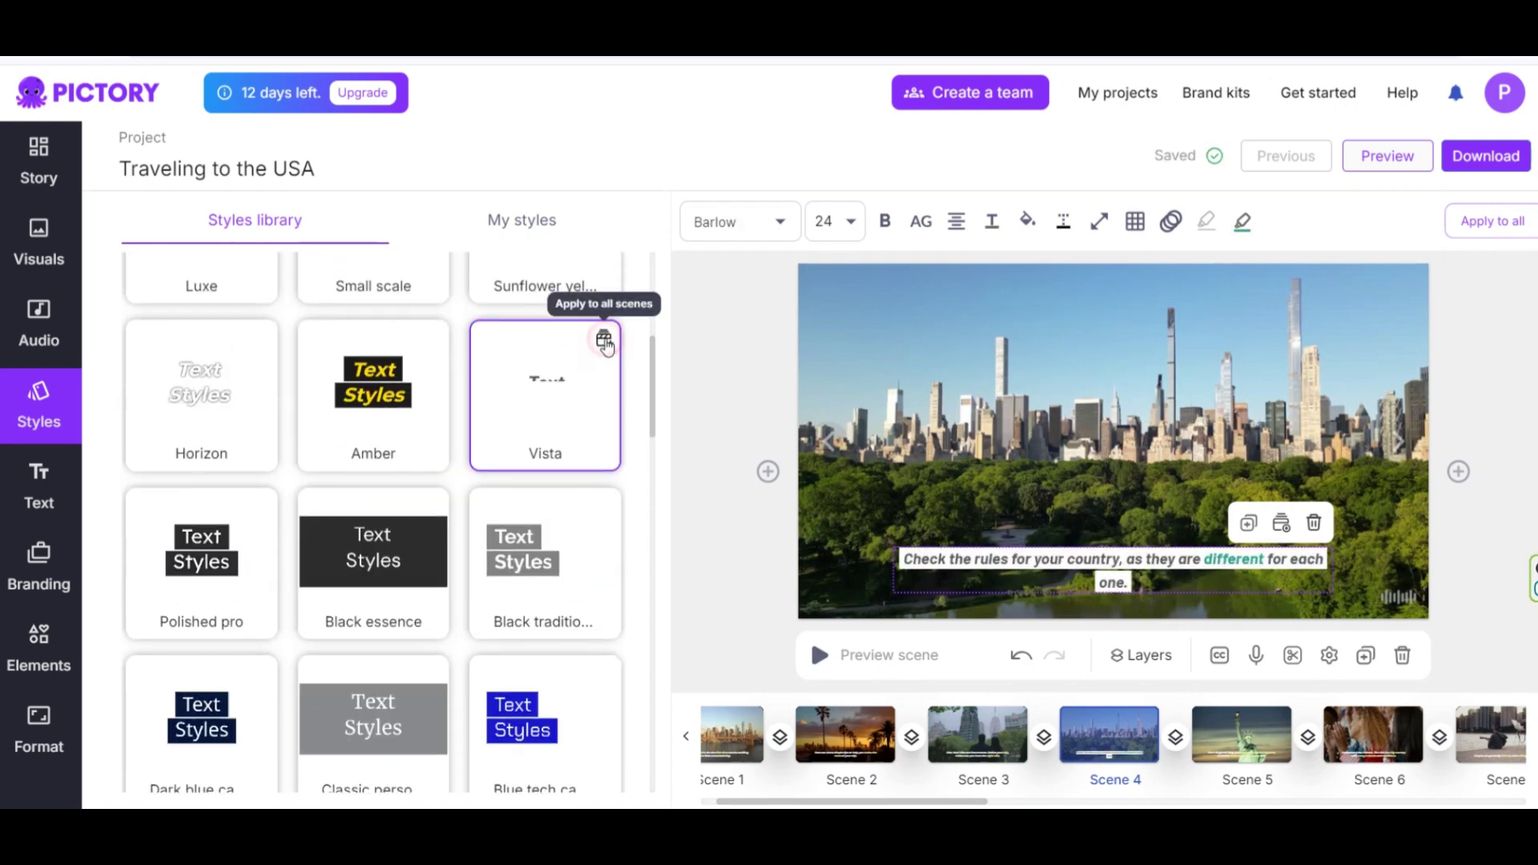
left_click(605, 340)
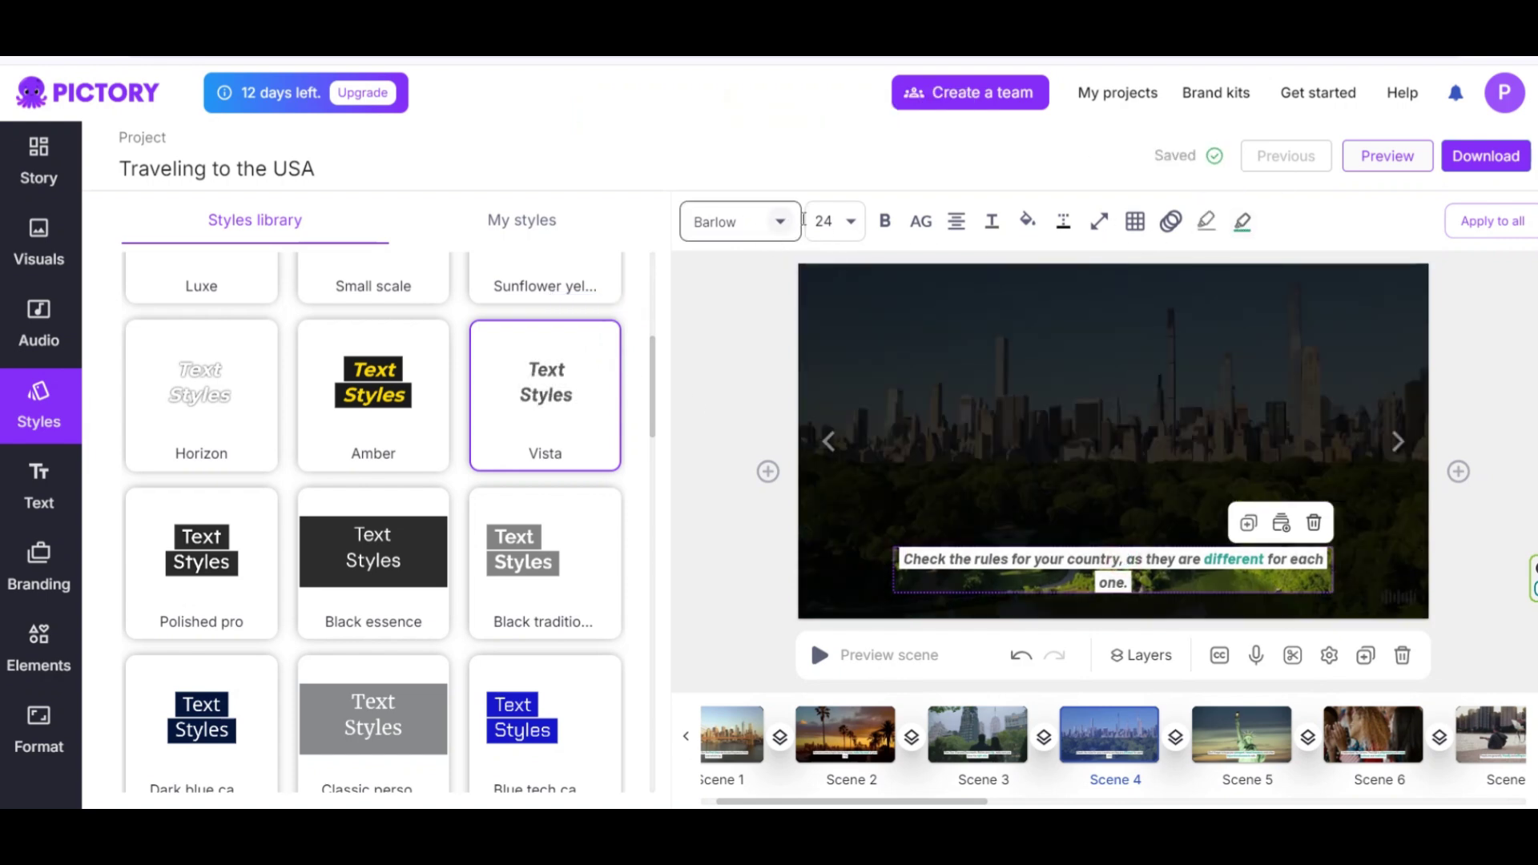
- Set scene 4's caption font size to 22 and move the caption slightly upward
left_click(855, 222)
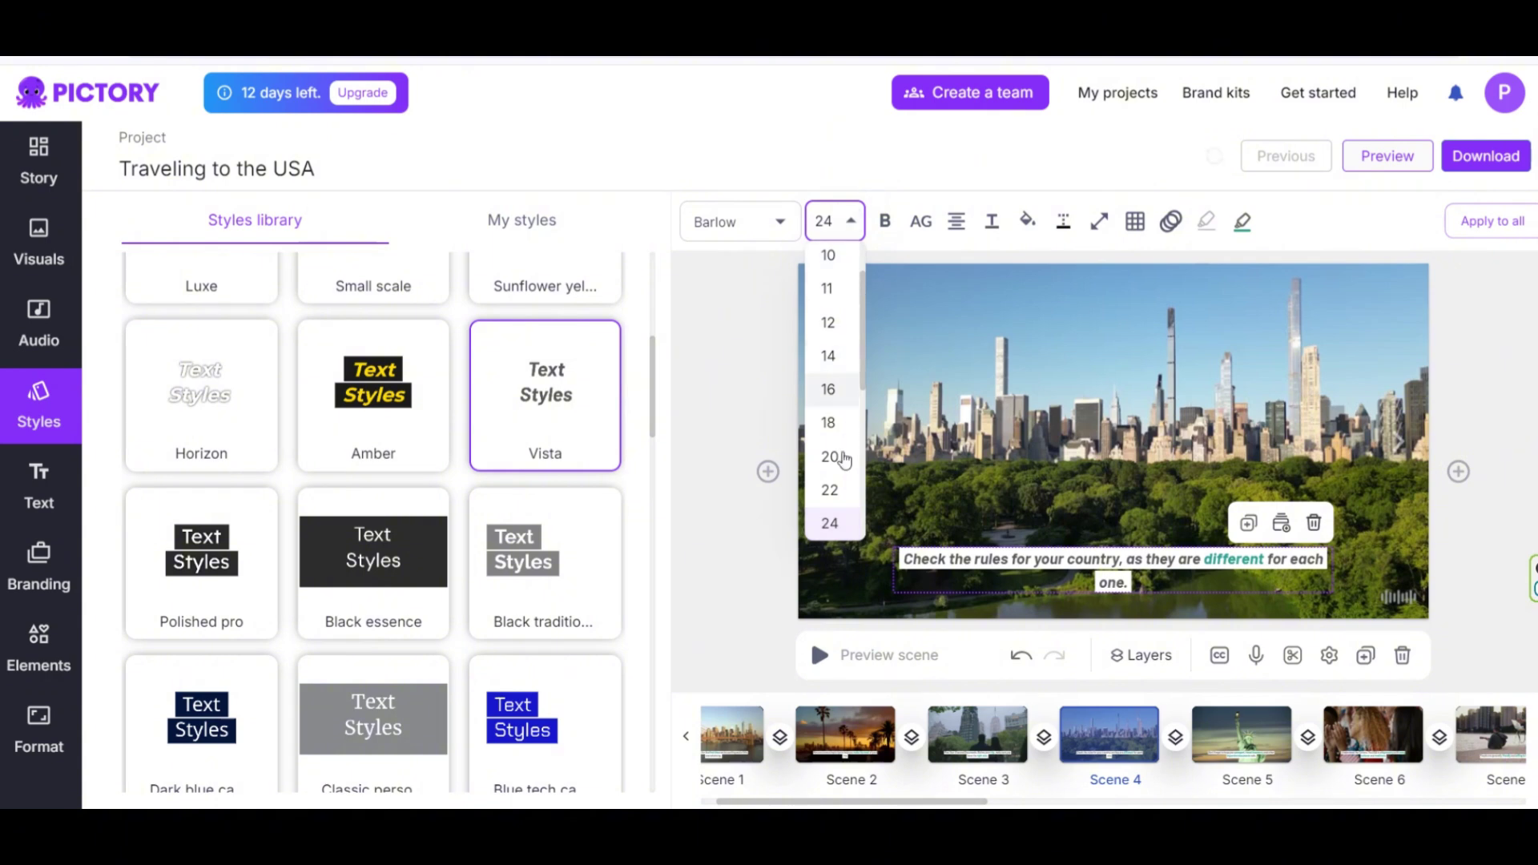
left_click(833, 490)
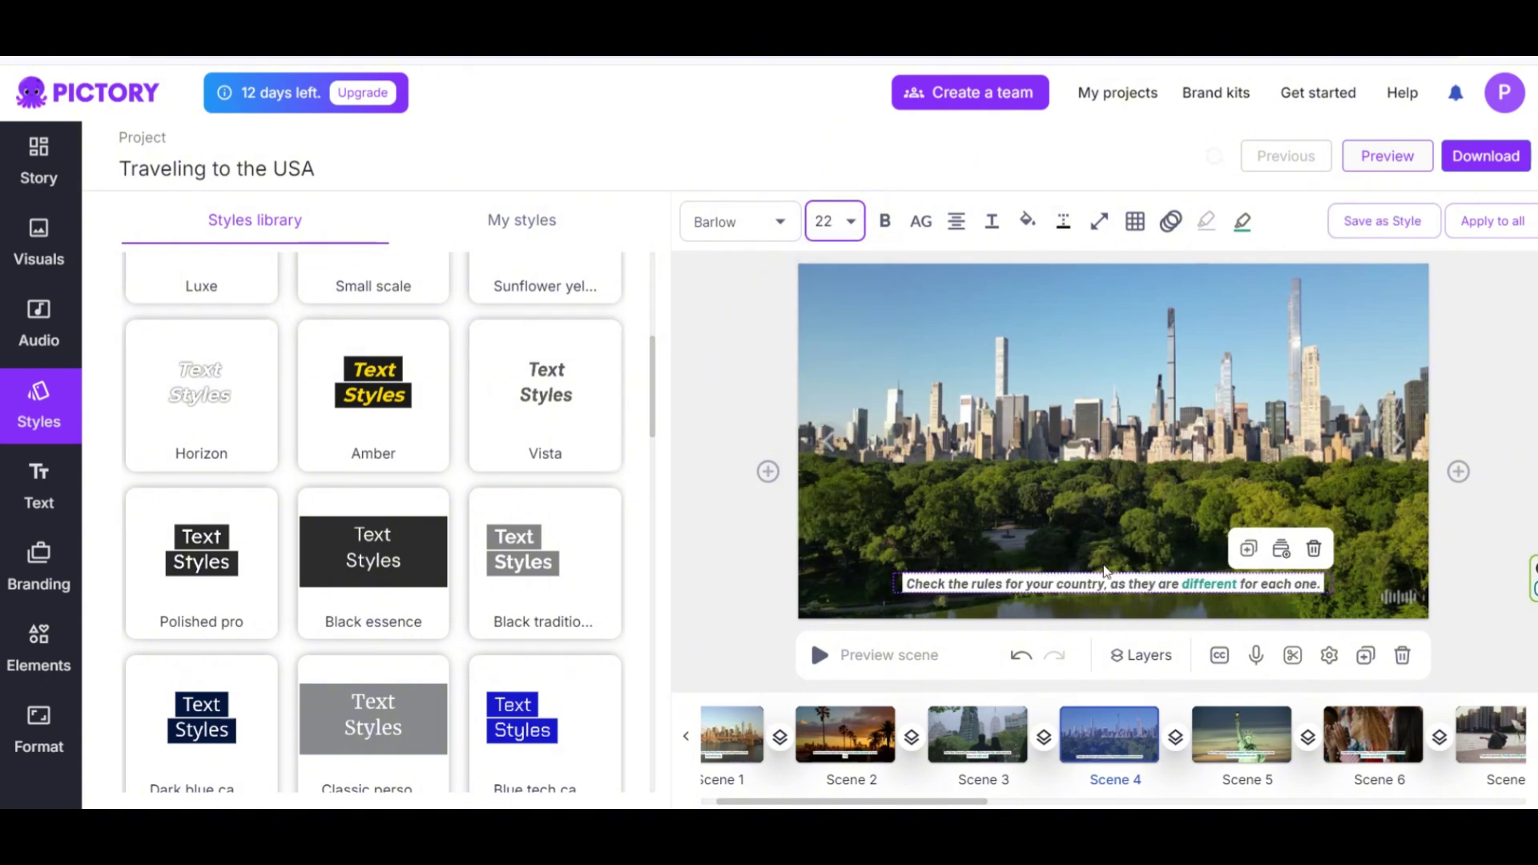
left_click(1103, 582)
left_click_drag(1103, 582, 1113, 557)
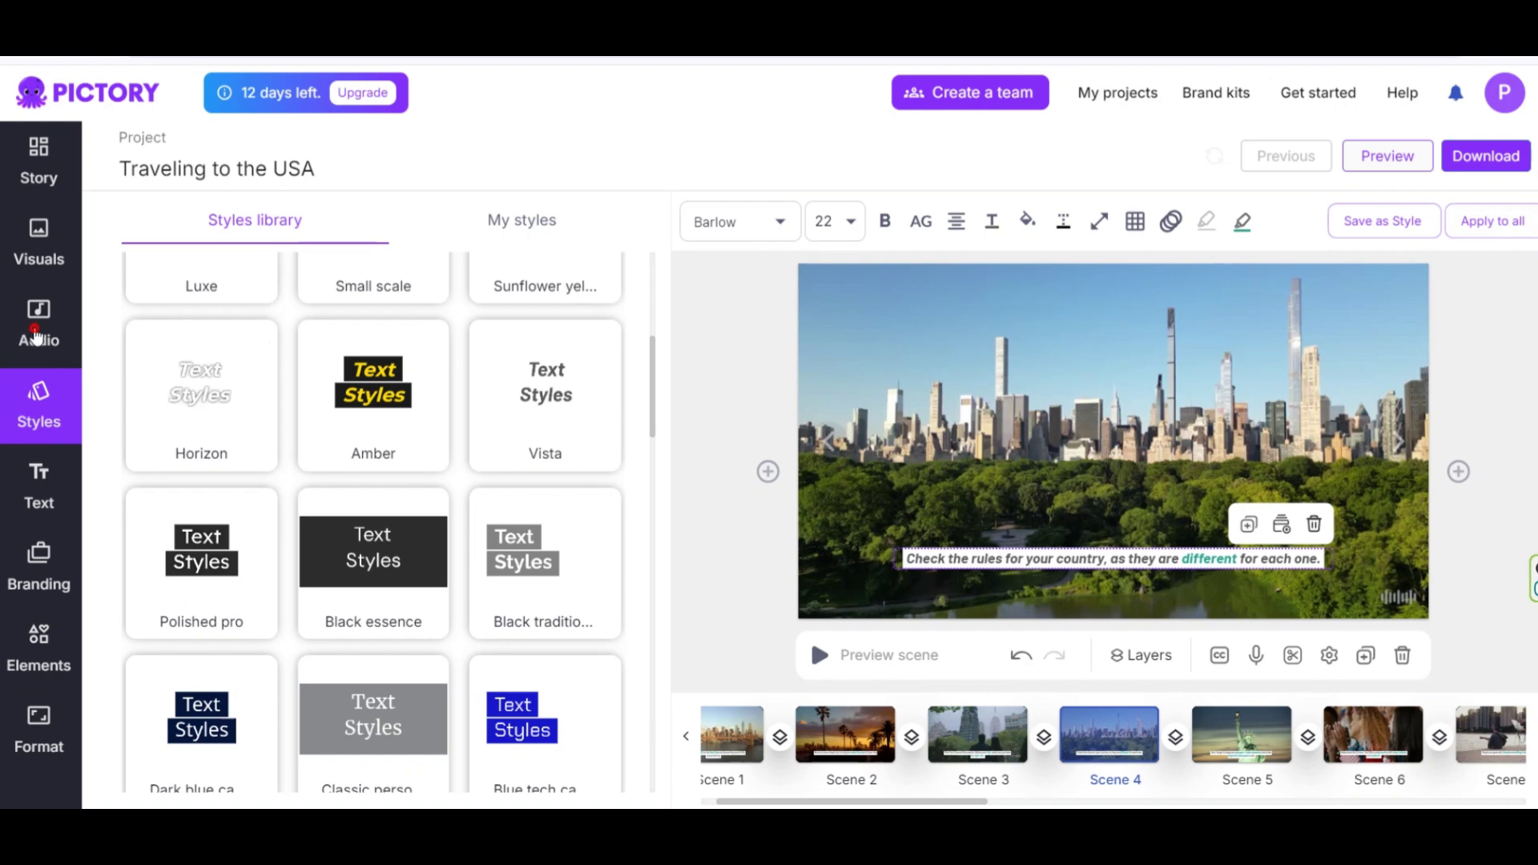
- Look through the background music tracks and the available mood filters
left_click(36, 335)
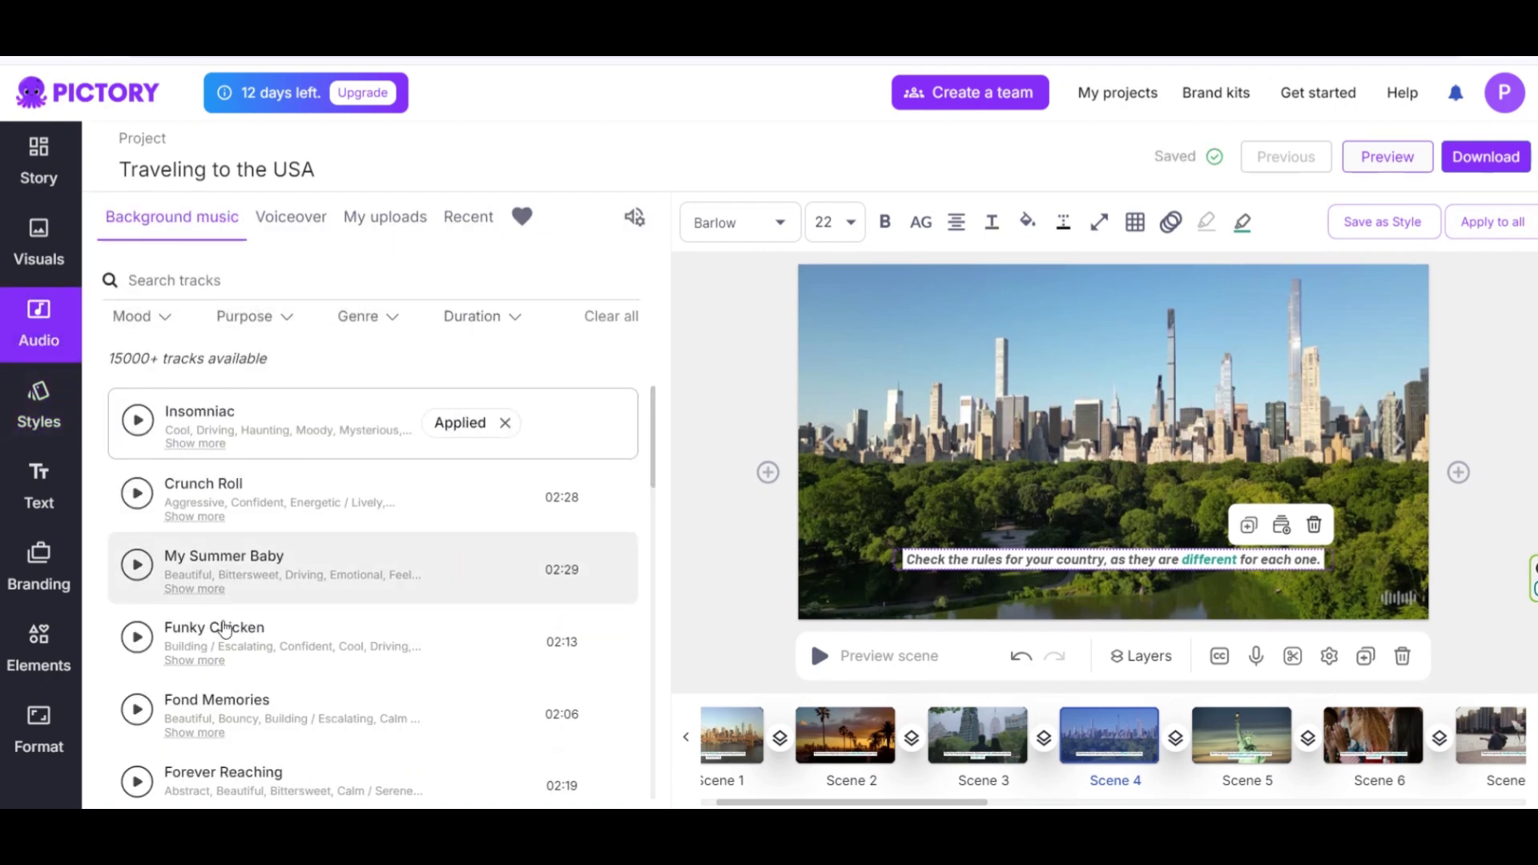
scroll(224, 629, "down", 15)
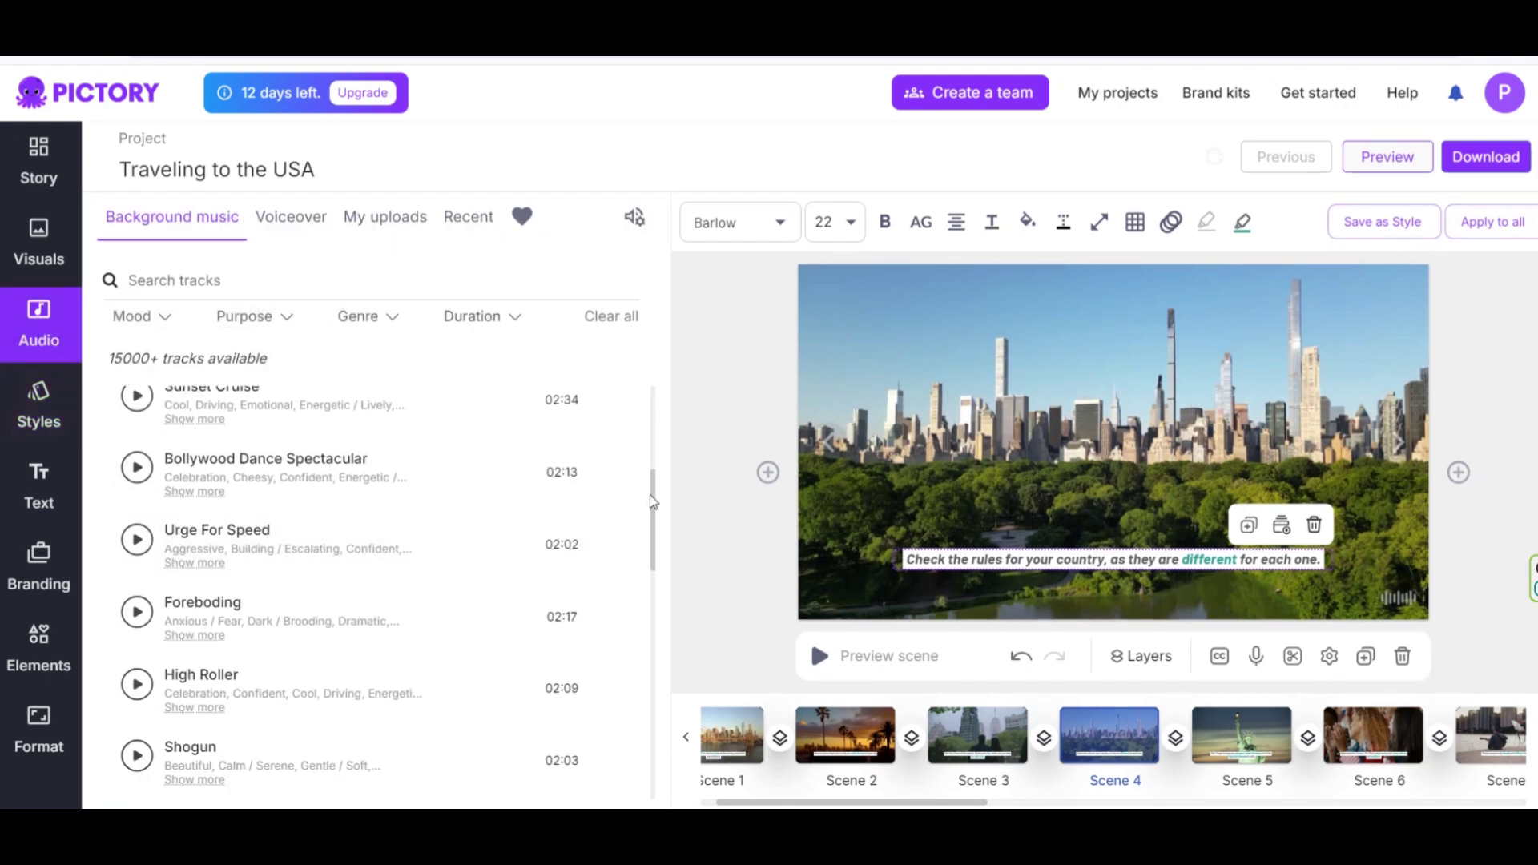
left_click_drag(651, 494, 653, 394)
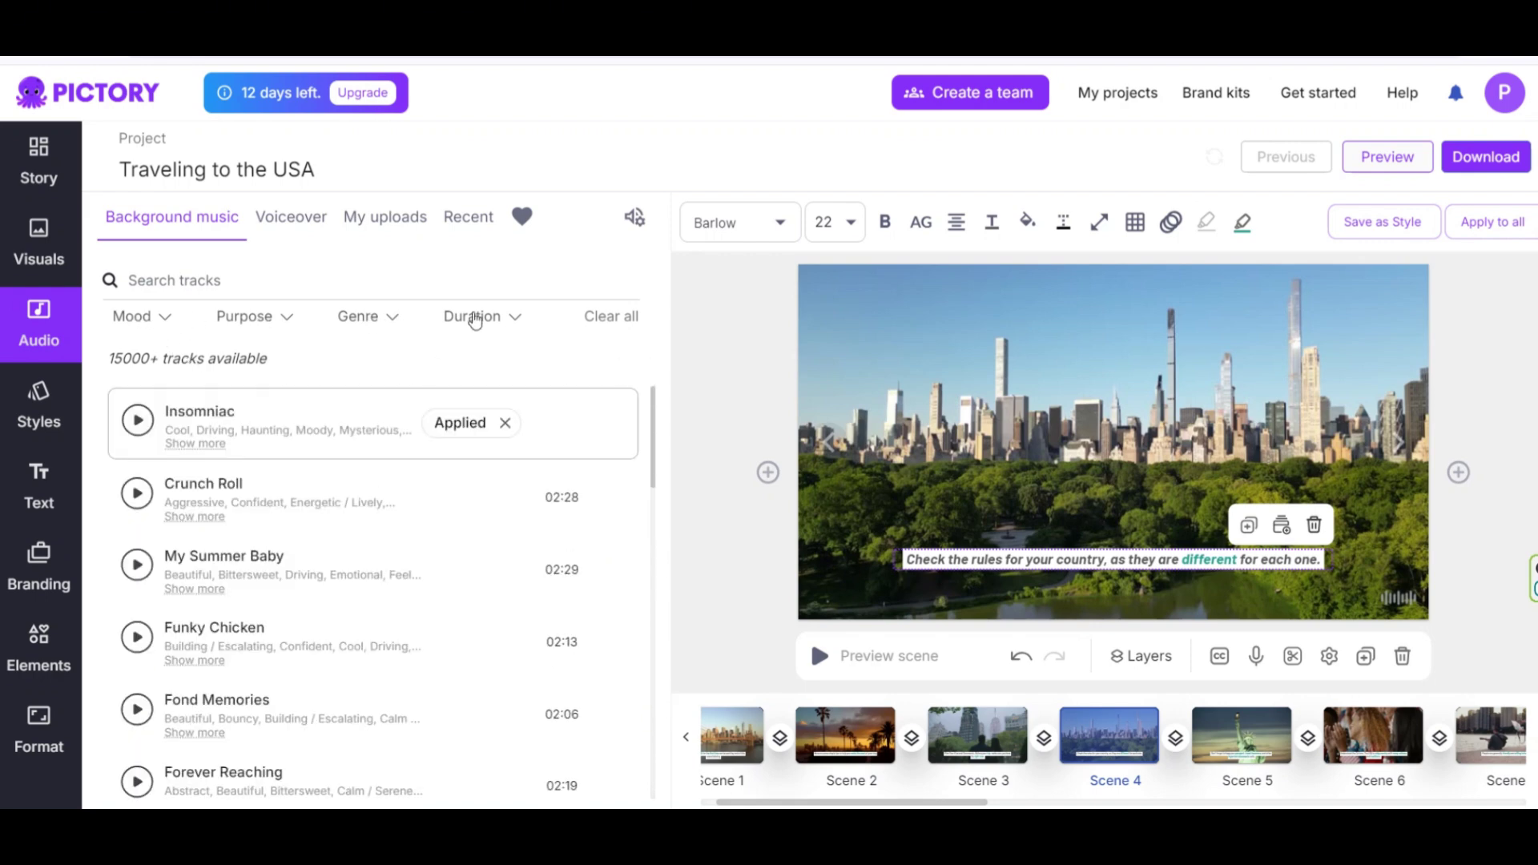
left_click(137, 317)
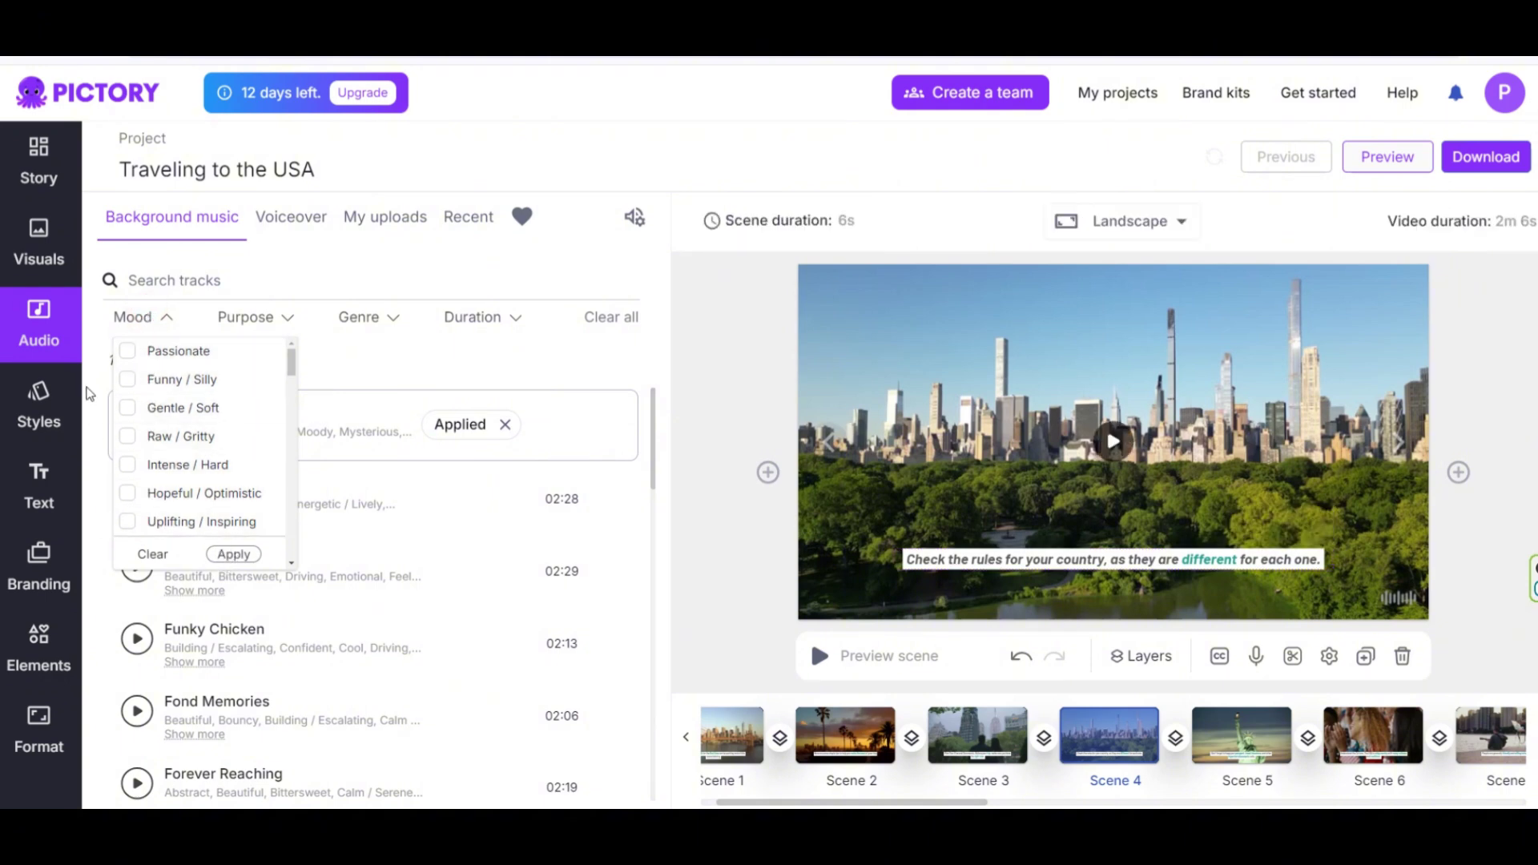
left_click(97, 327)
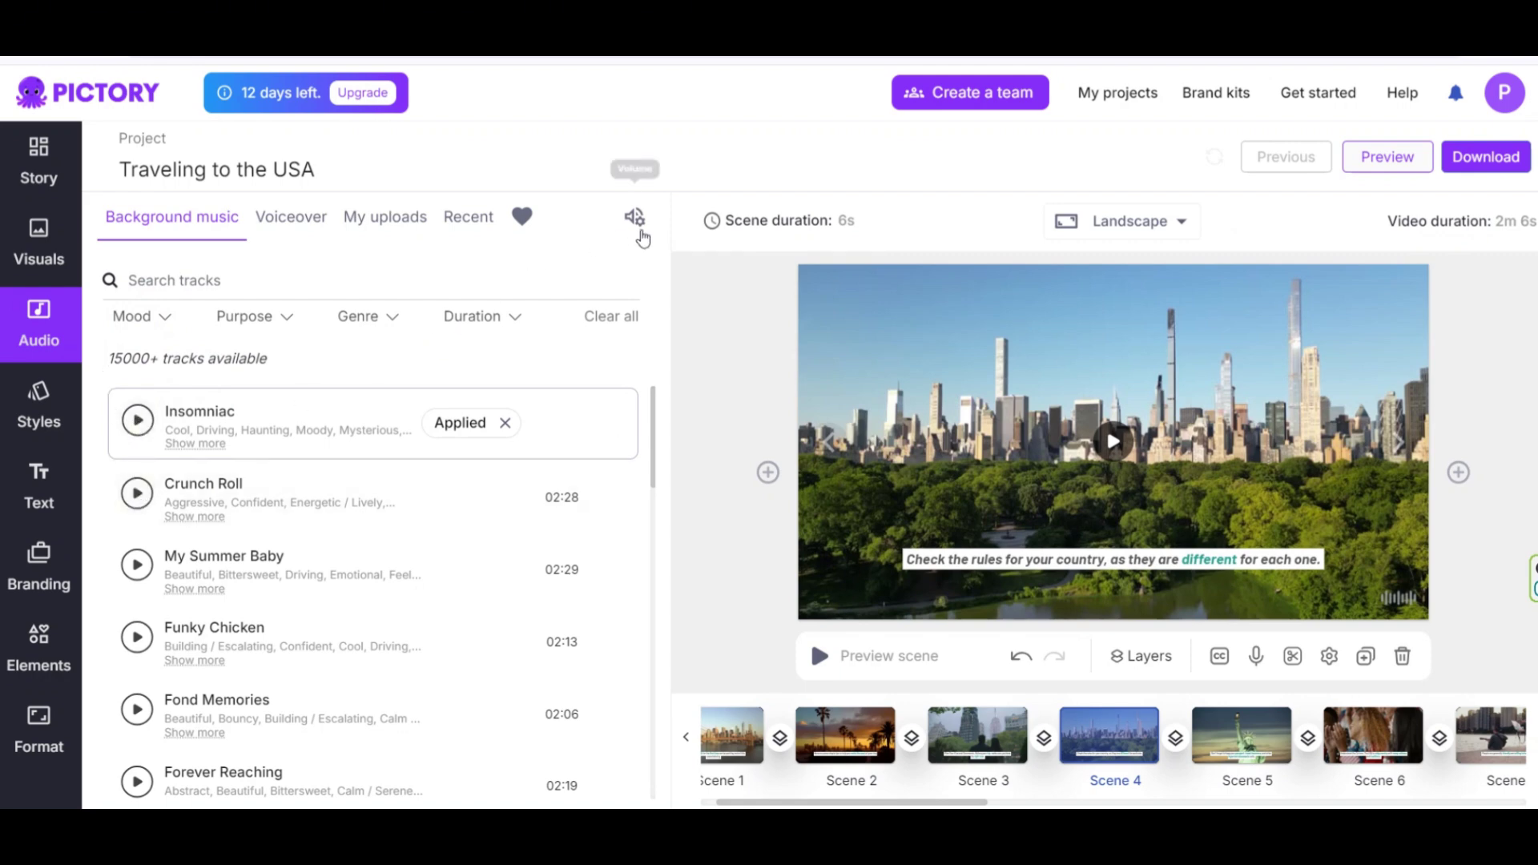
- Set the background music volume to 0%
left_click(639, 226)
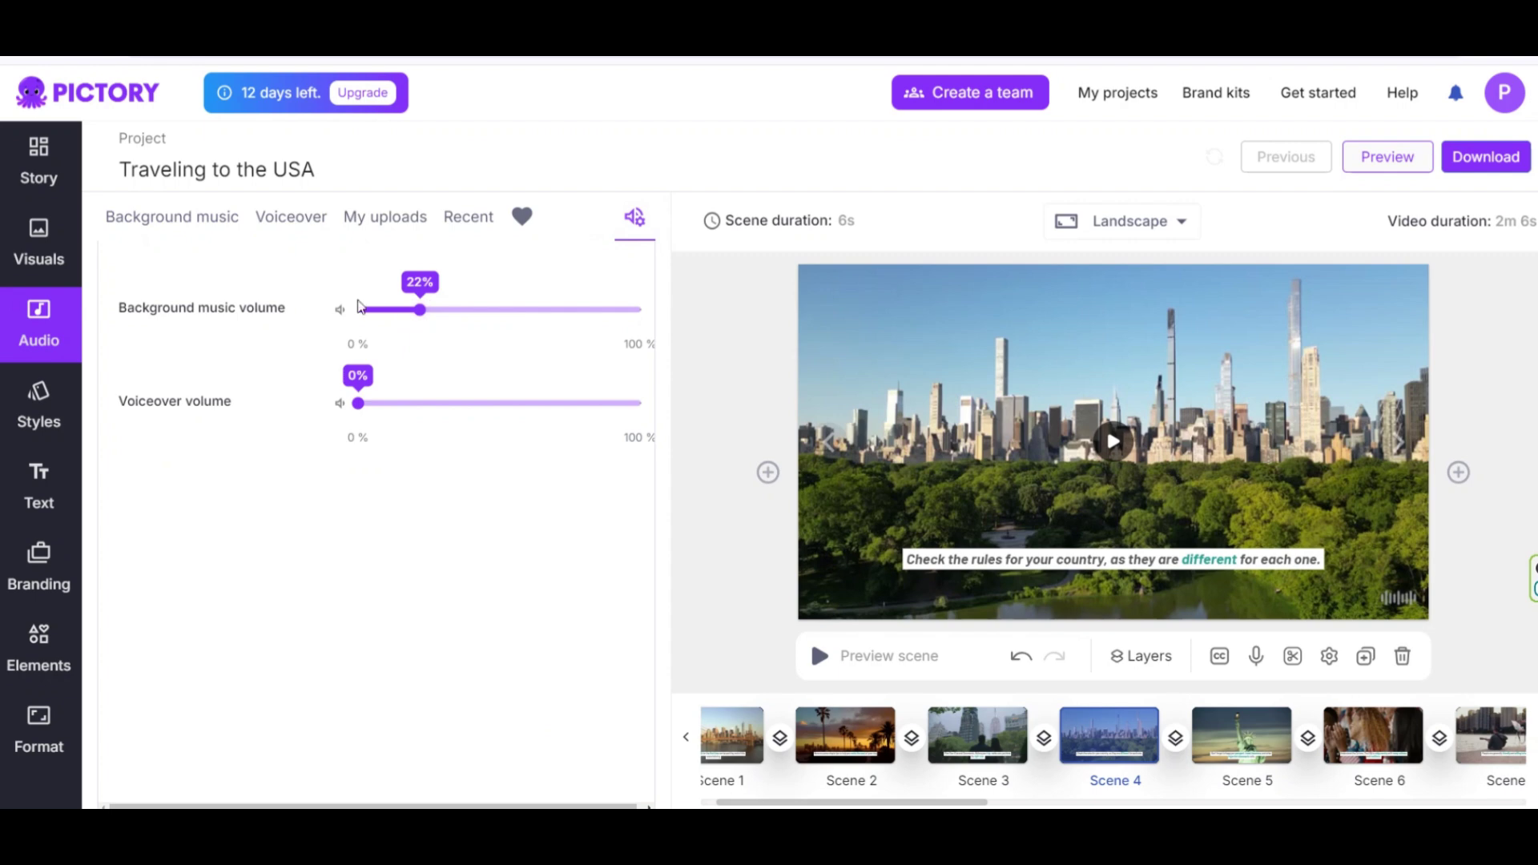
left_click(362, 311)
left_click_drag(360, 313, 350, 319)
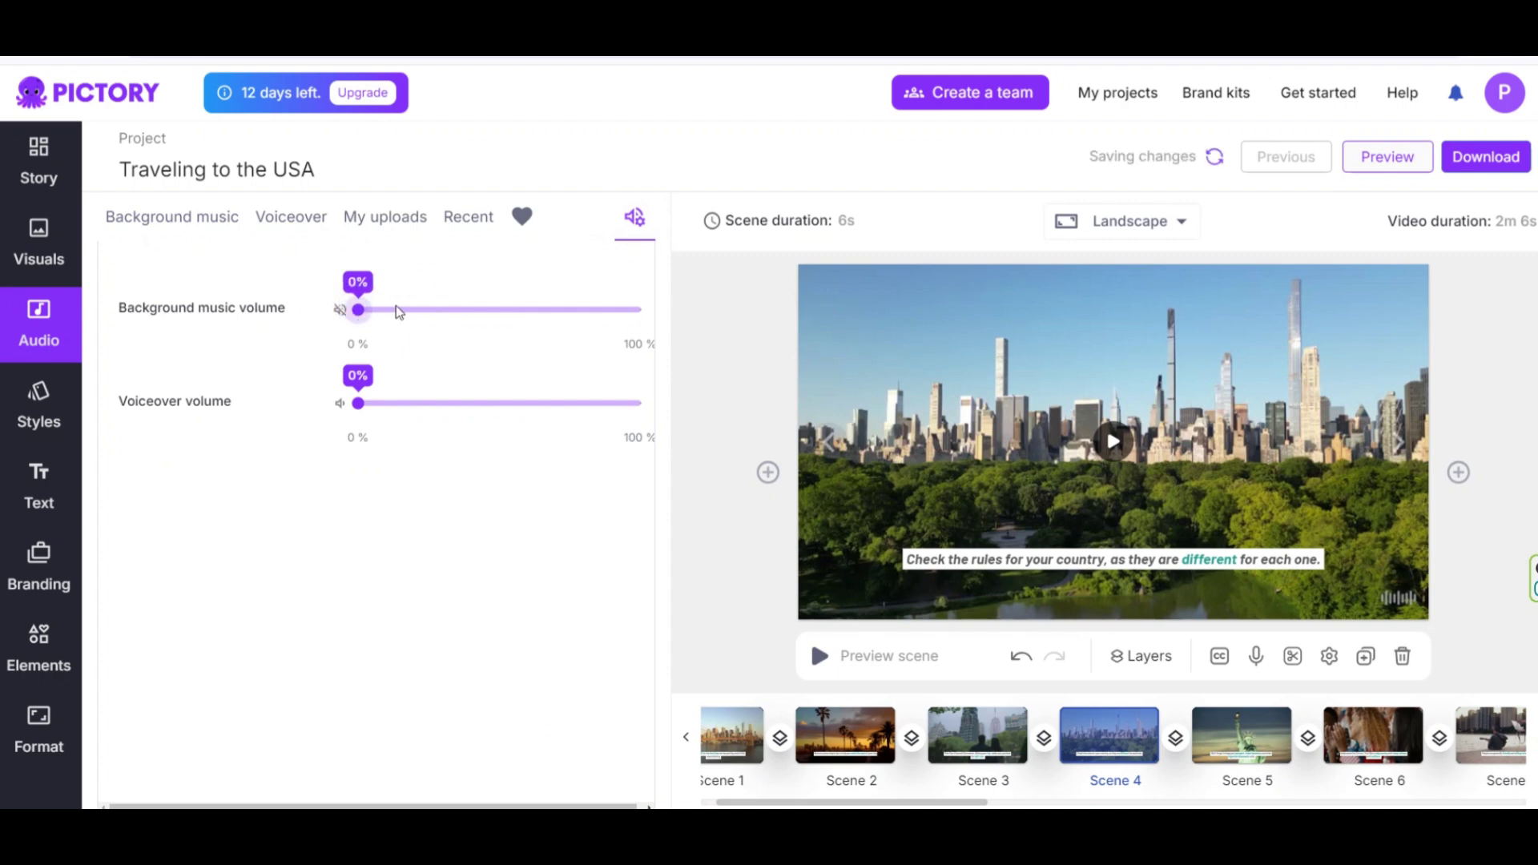
- Look through the premium voiceover voices and the language, accent, age and purpose filter options
left_click(284, 221)
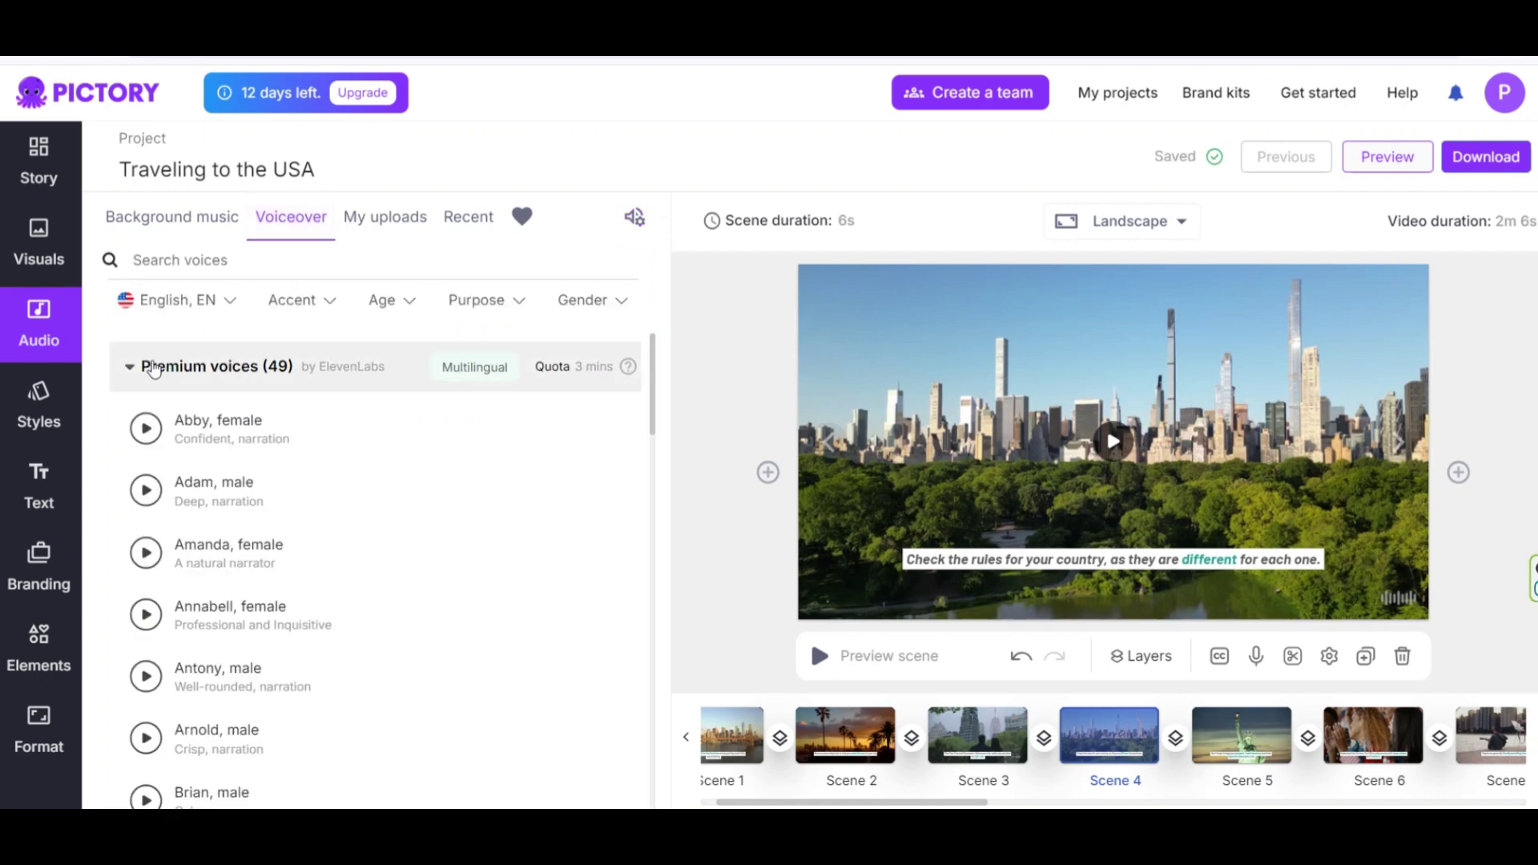
scroll(291, 480, "down", 10)
scroll(294, 623, "down", 15)
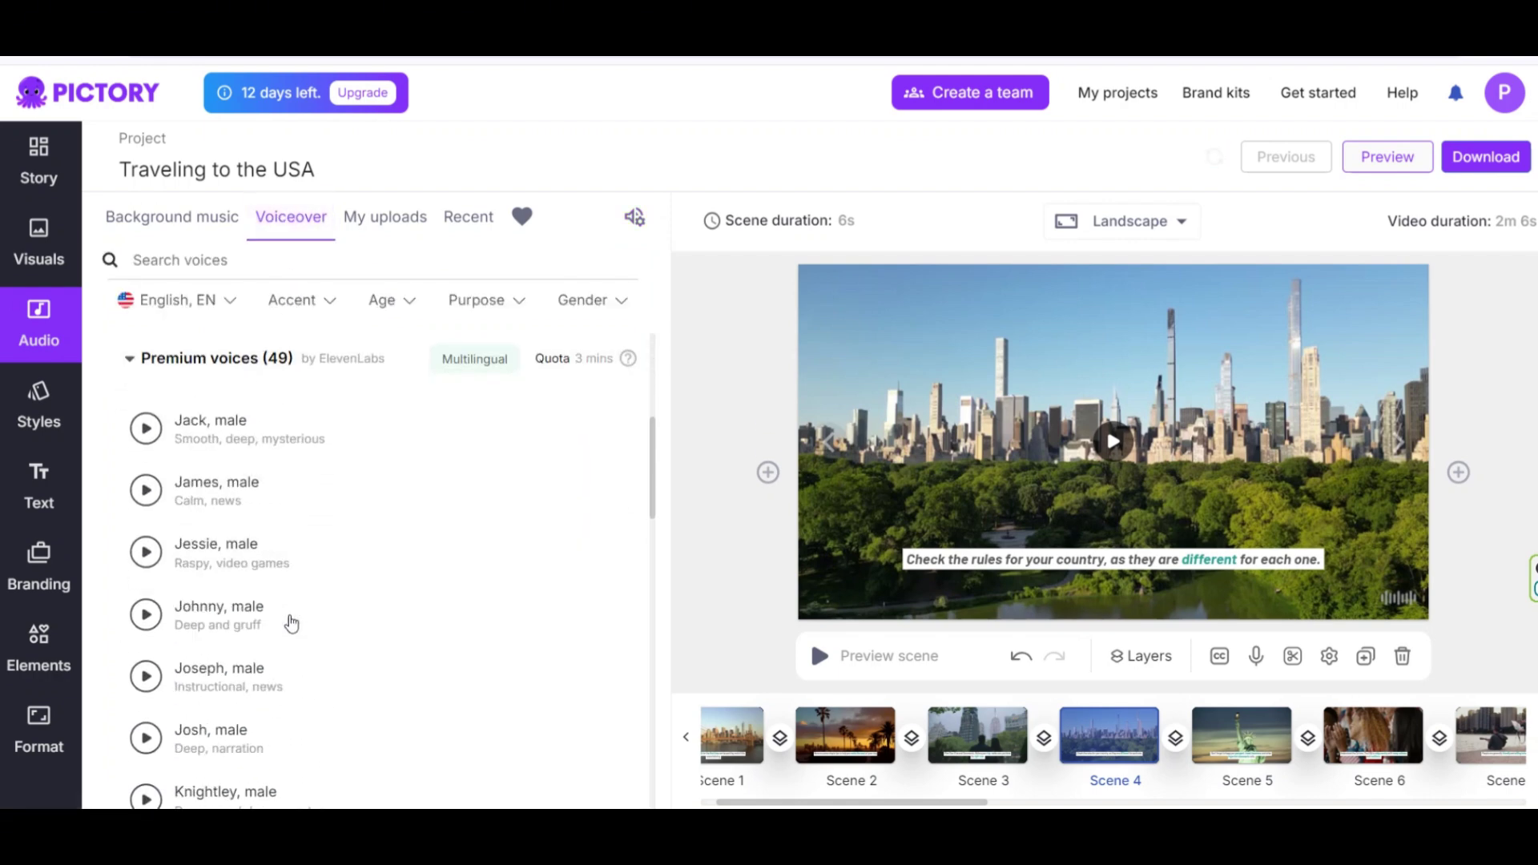
left_click(193, 302)
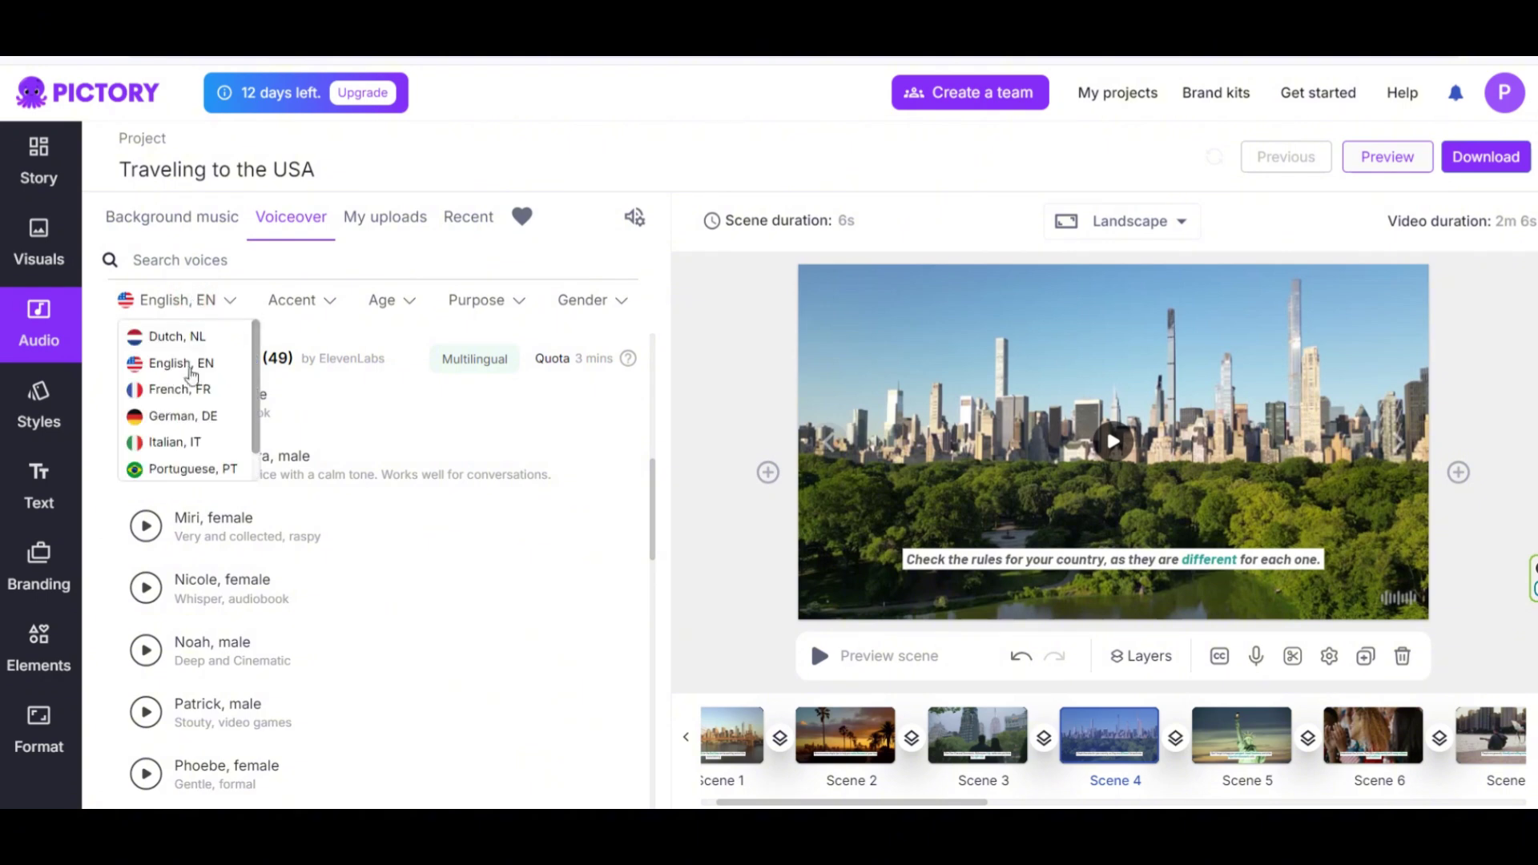
scroll(191, 449, "down", 1)
scroll(201, 401, "up", 1)
left_click(280, 302)
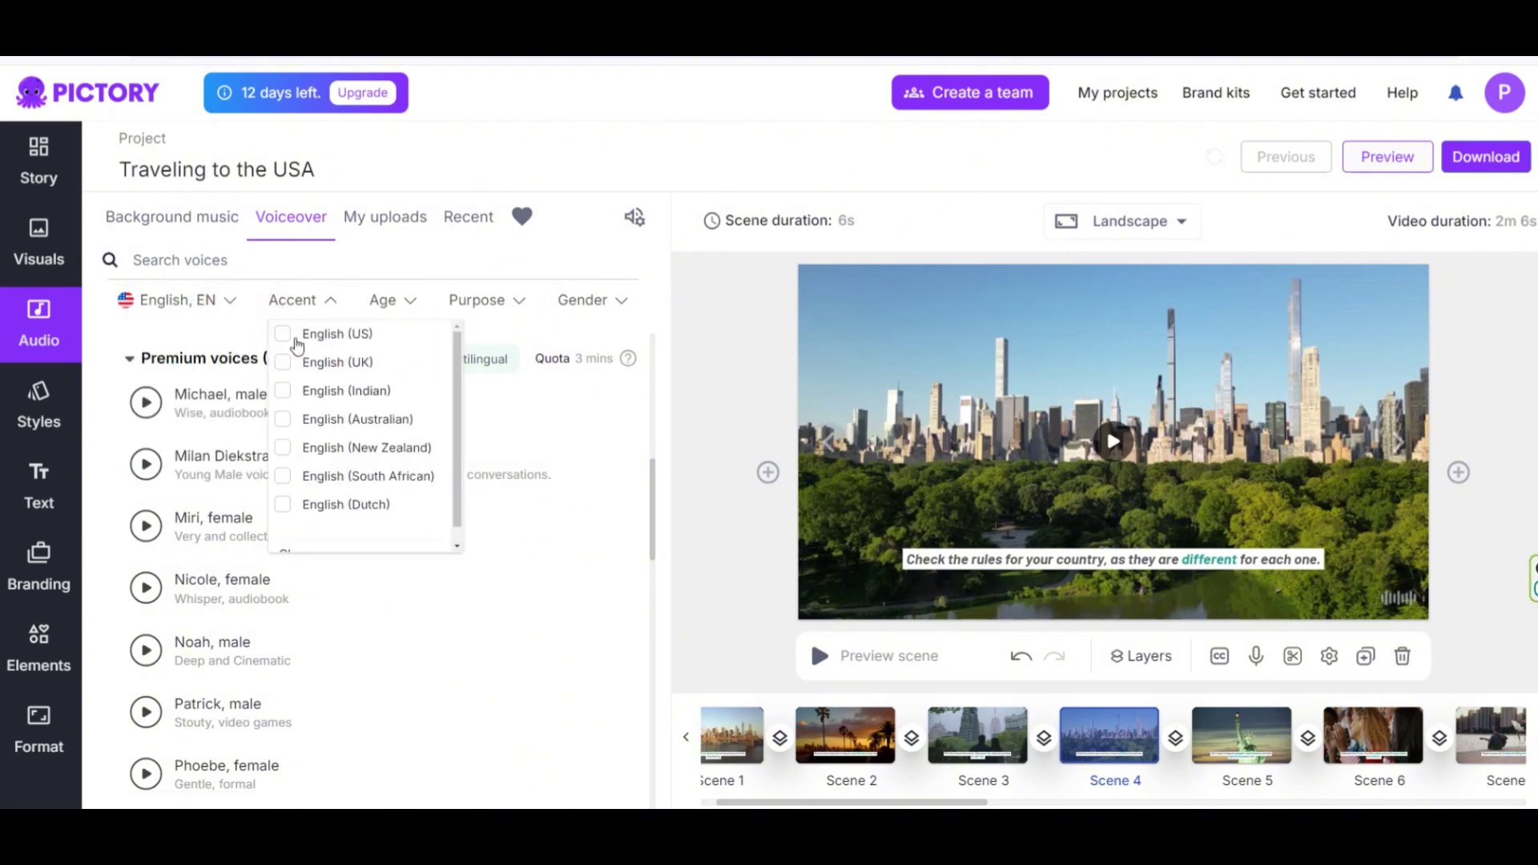
left_click(382, 301)
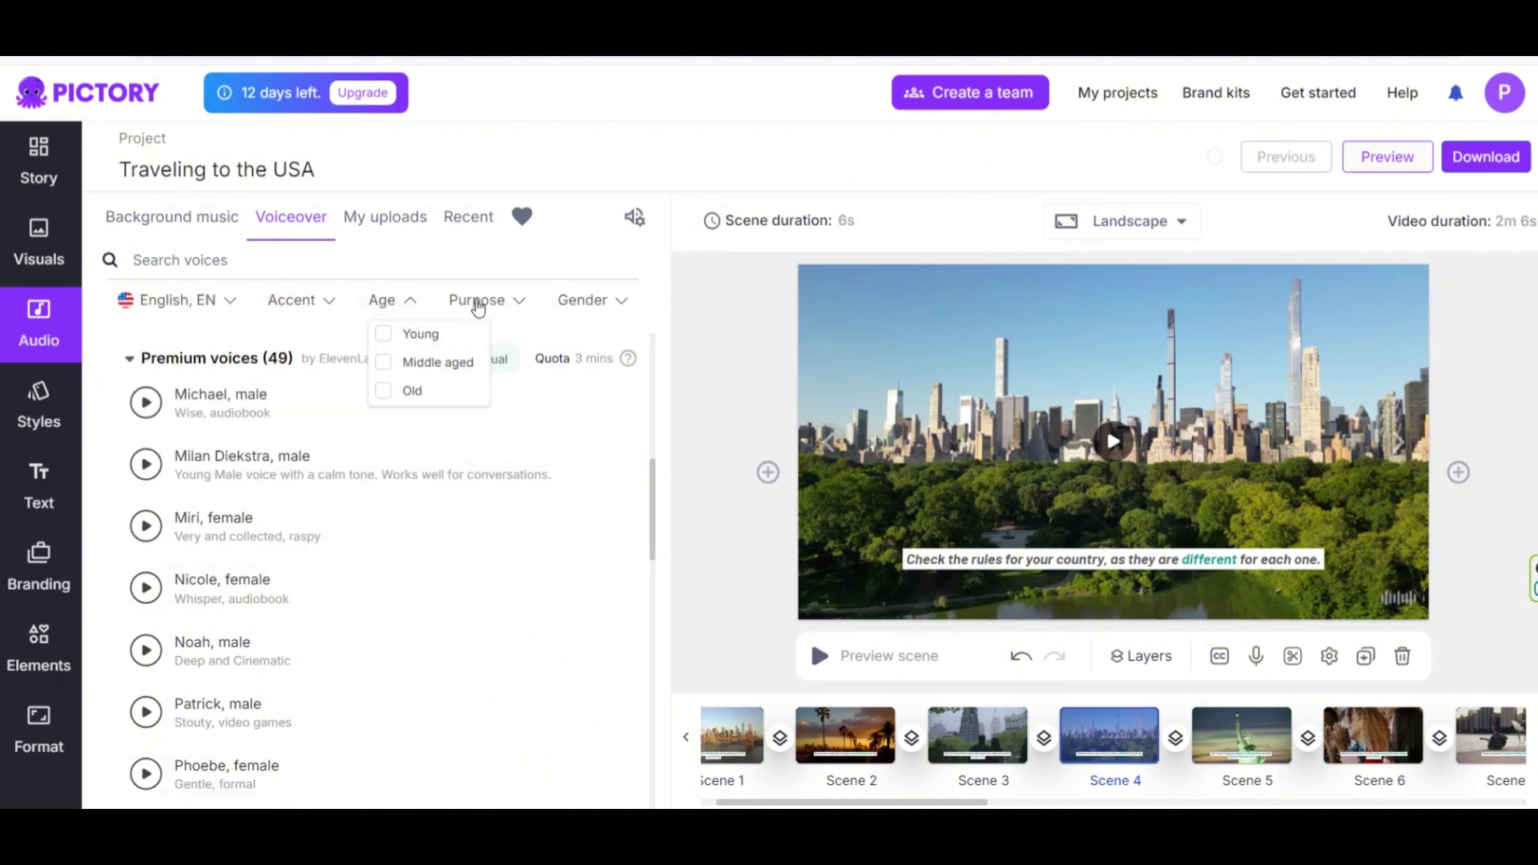
left_click(476, 301)
left_click(102, 336)
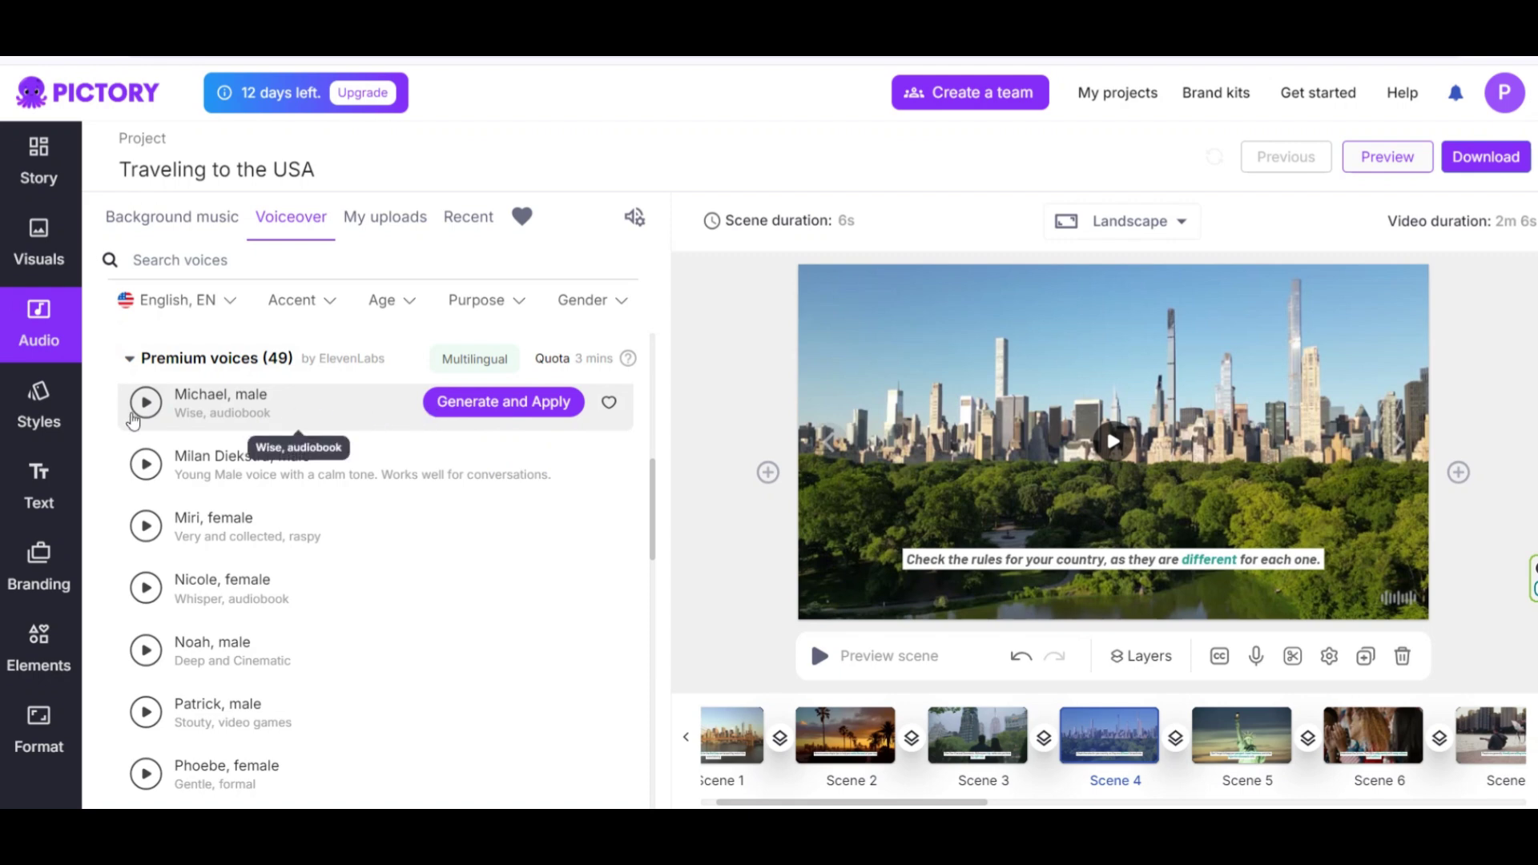
- Play samples of the Josh, Matilda and Miri premium voices, and generate and apply the Miri voiceover
scroll(144, 425, "up", 5)
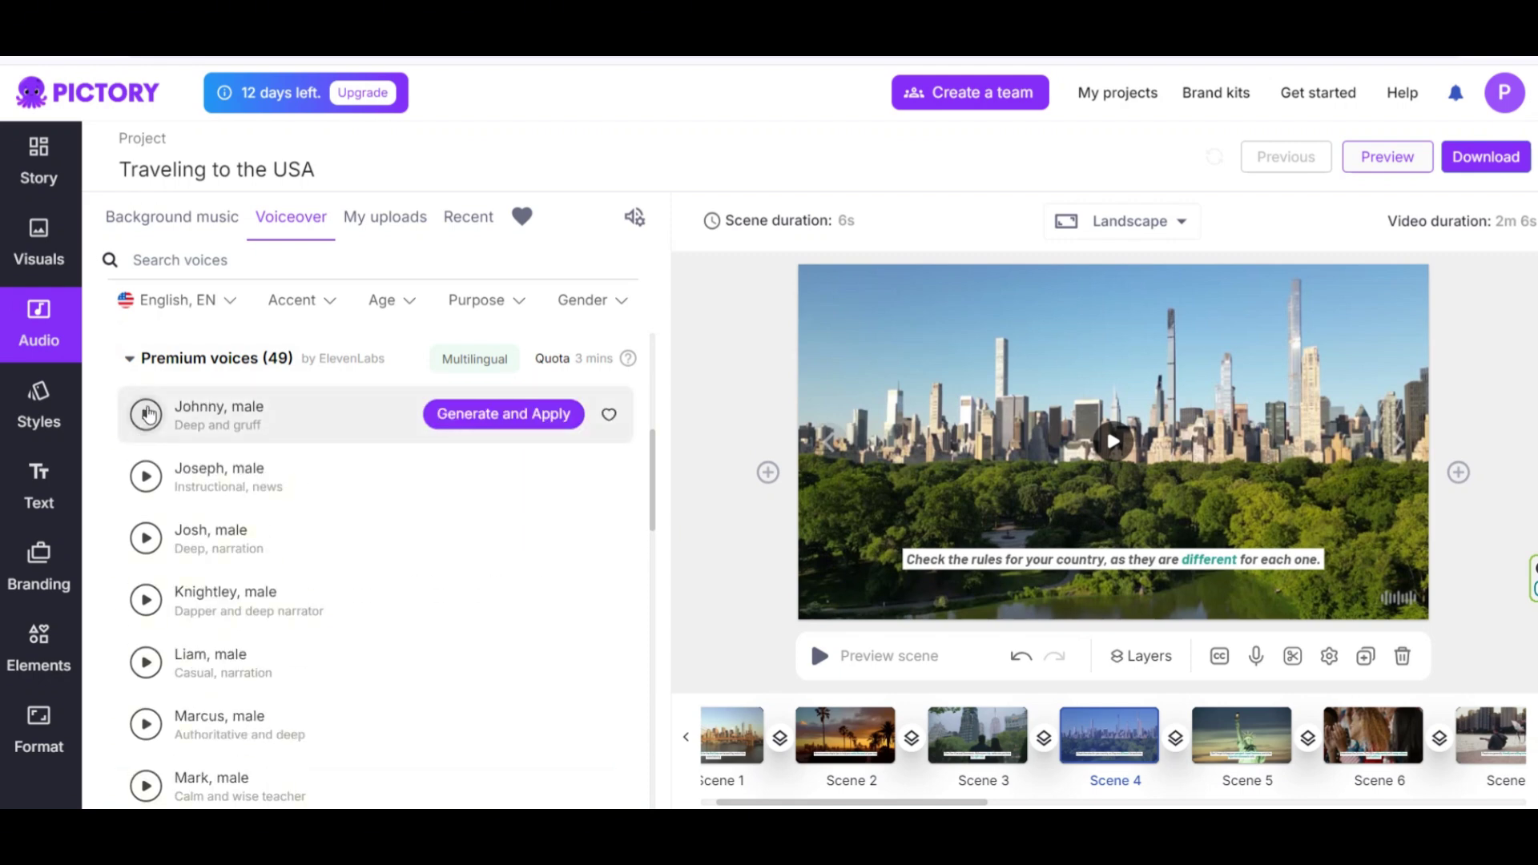
left_click(146, 539)
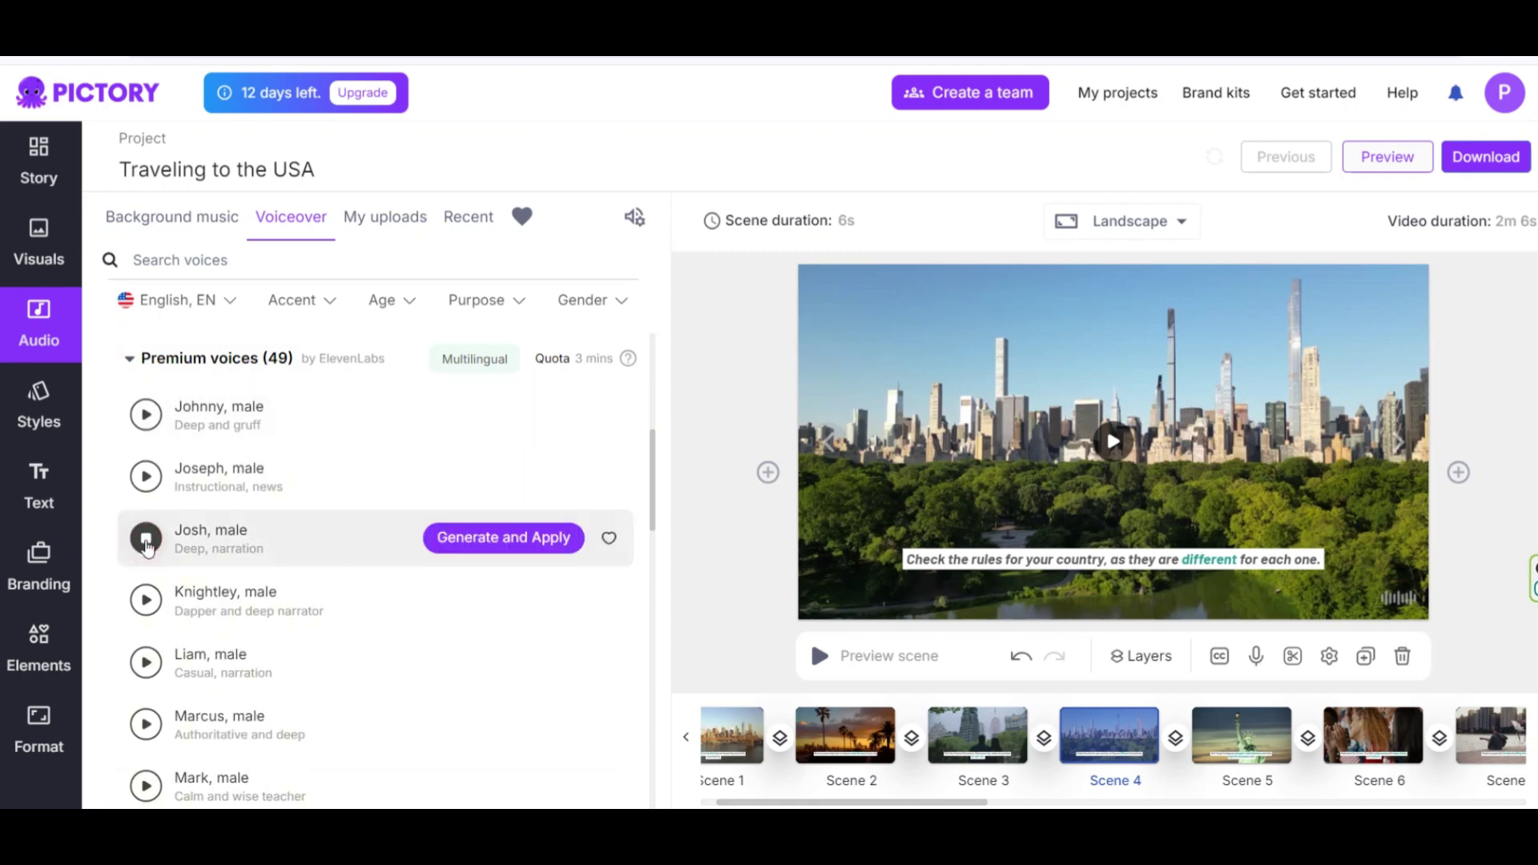
scroll(147, 547, "down", 3)
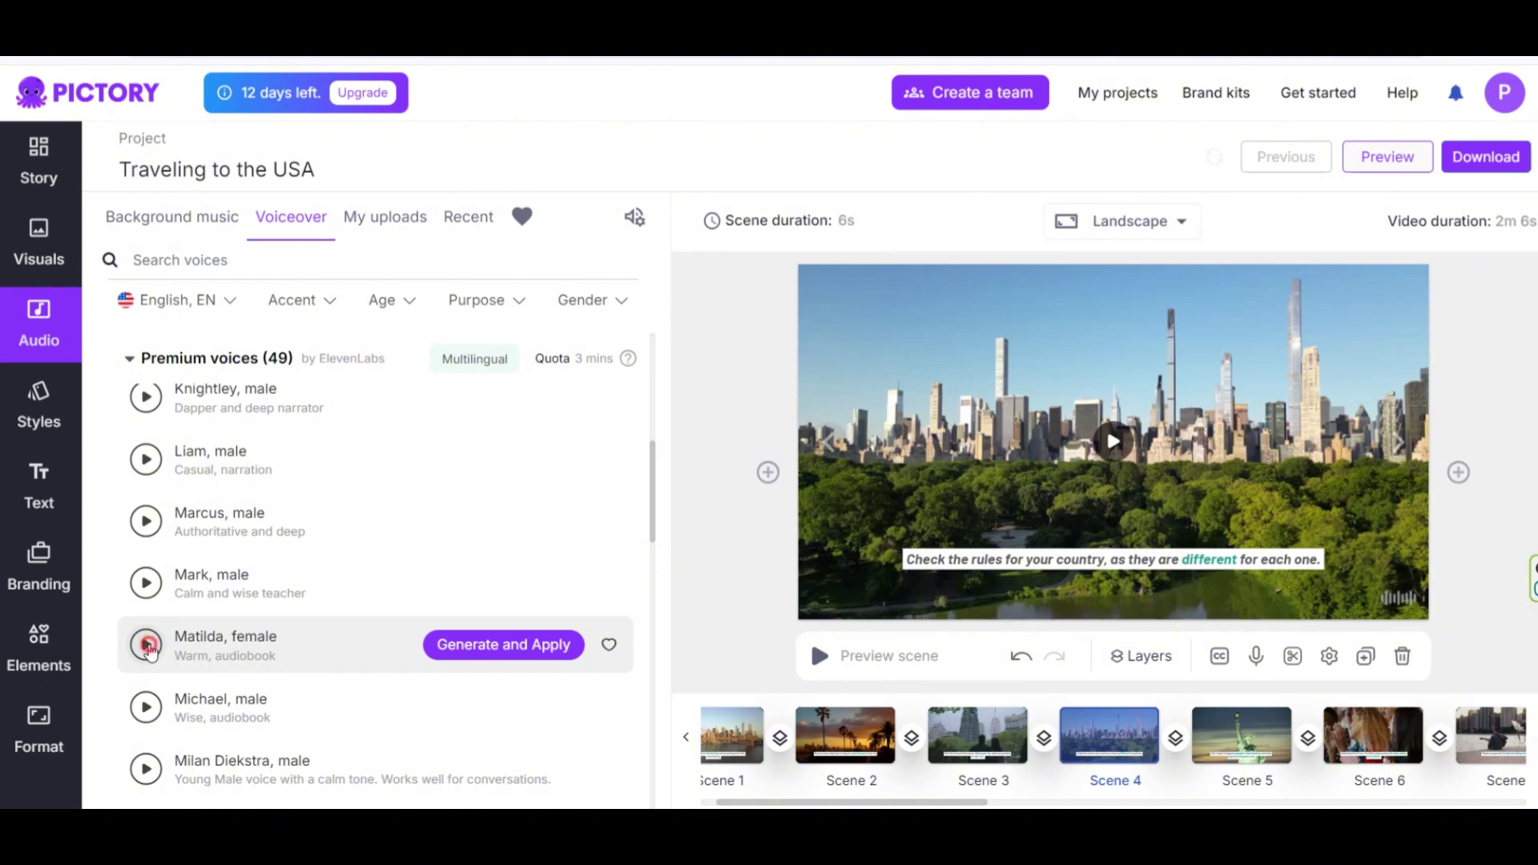
left_click(148, 646)
scroll(150, 653, "down", 3)
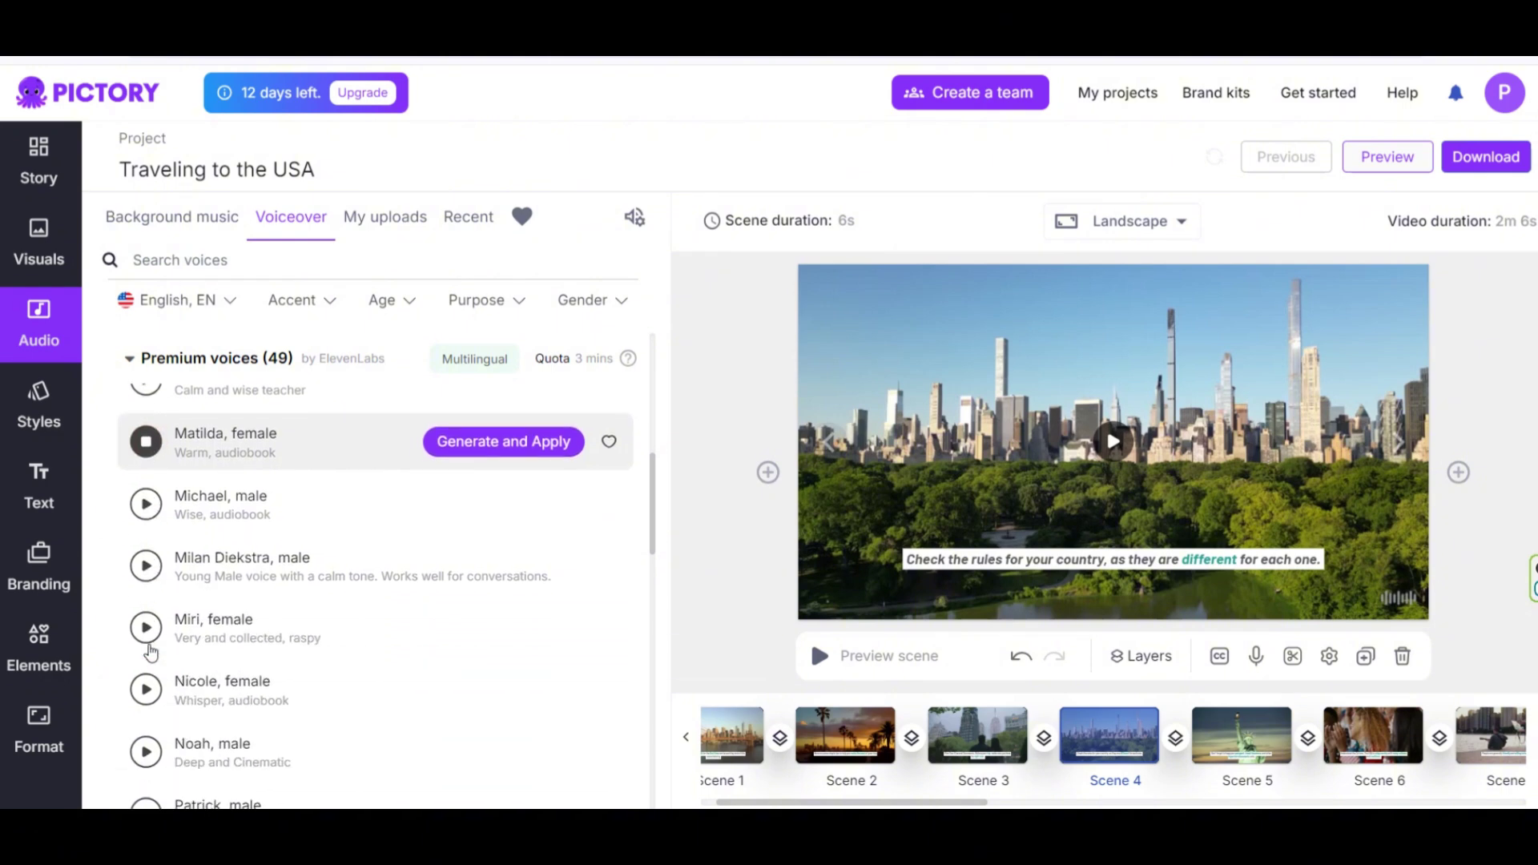
left_click(147, 629)
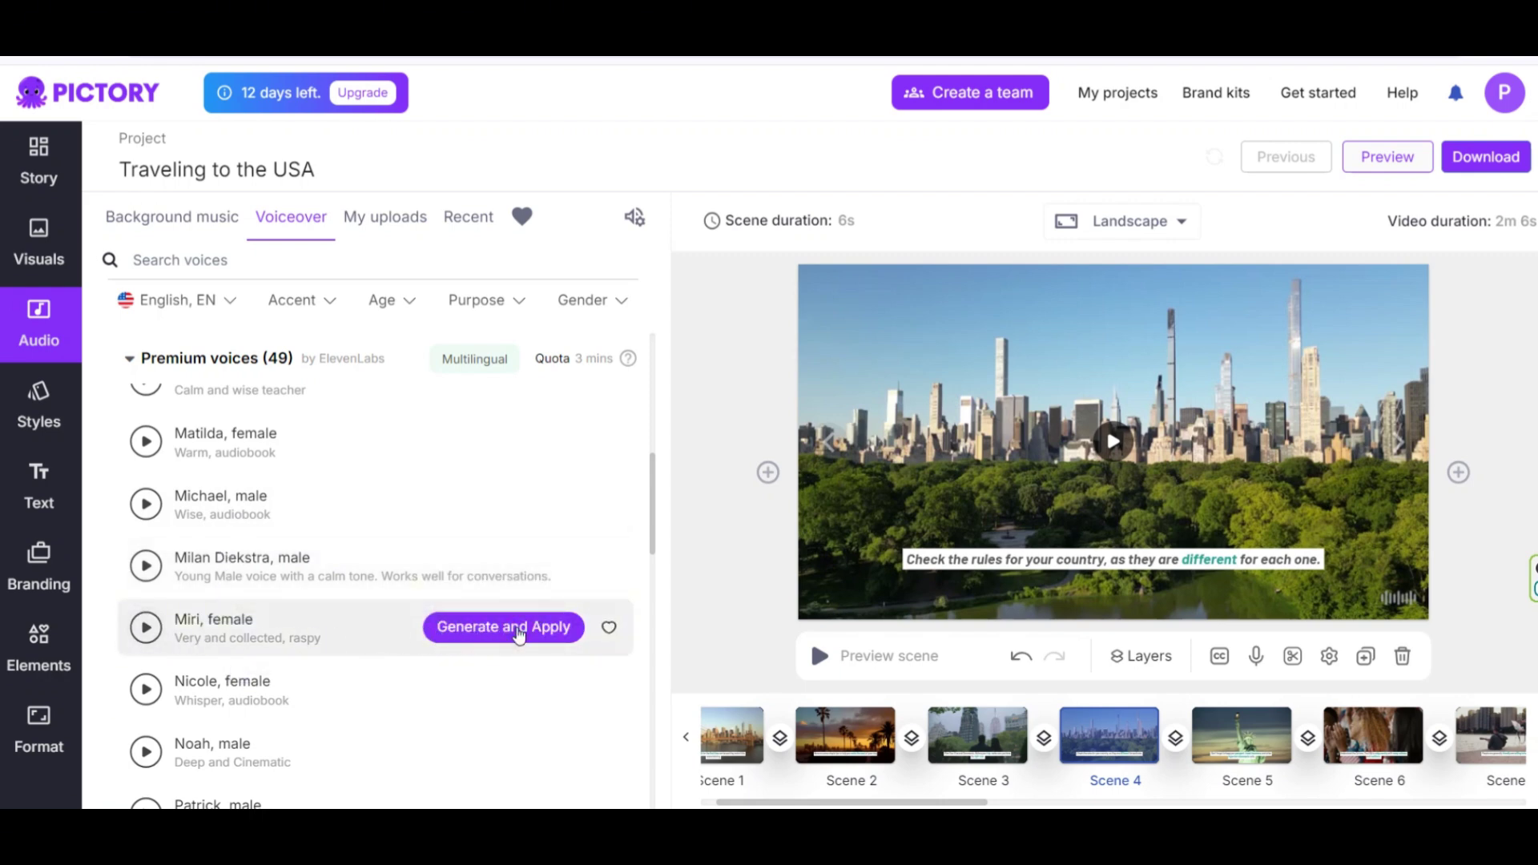
left_click(518, 632)
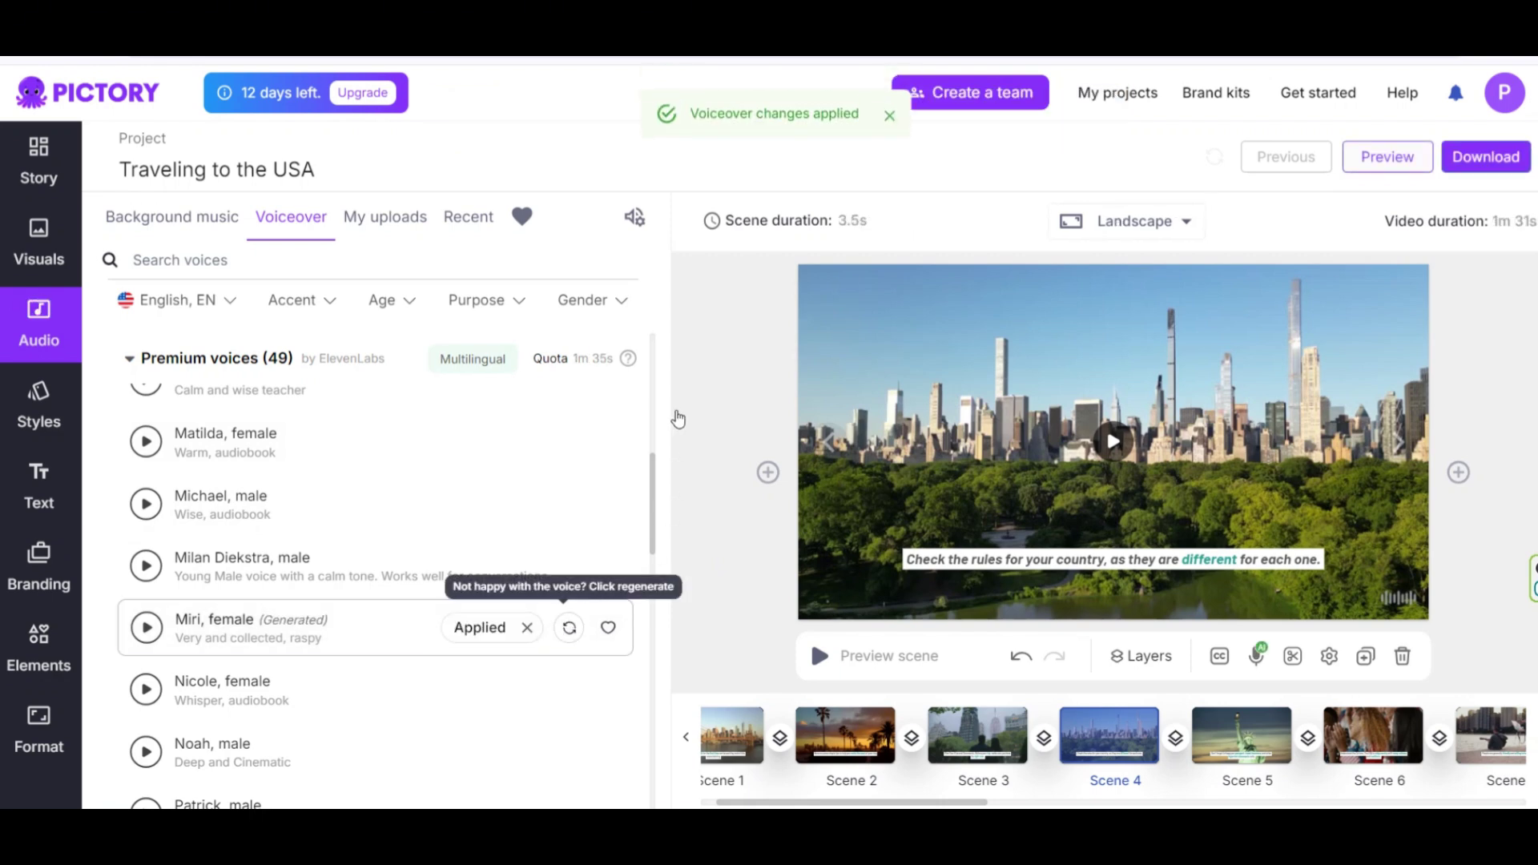
- Set the background music volume to 20% and preview the video
left_click(635, 217)
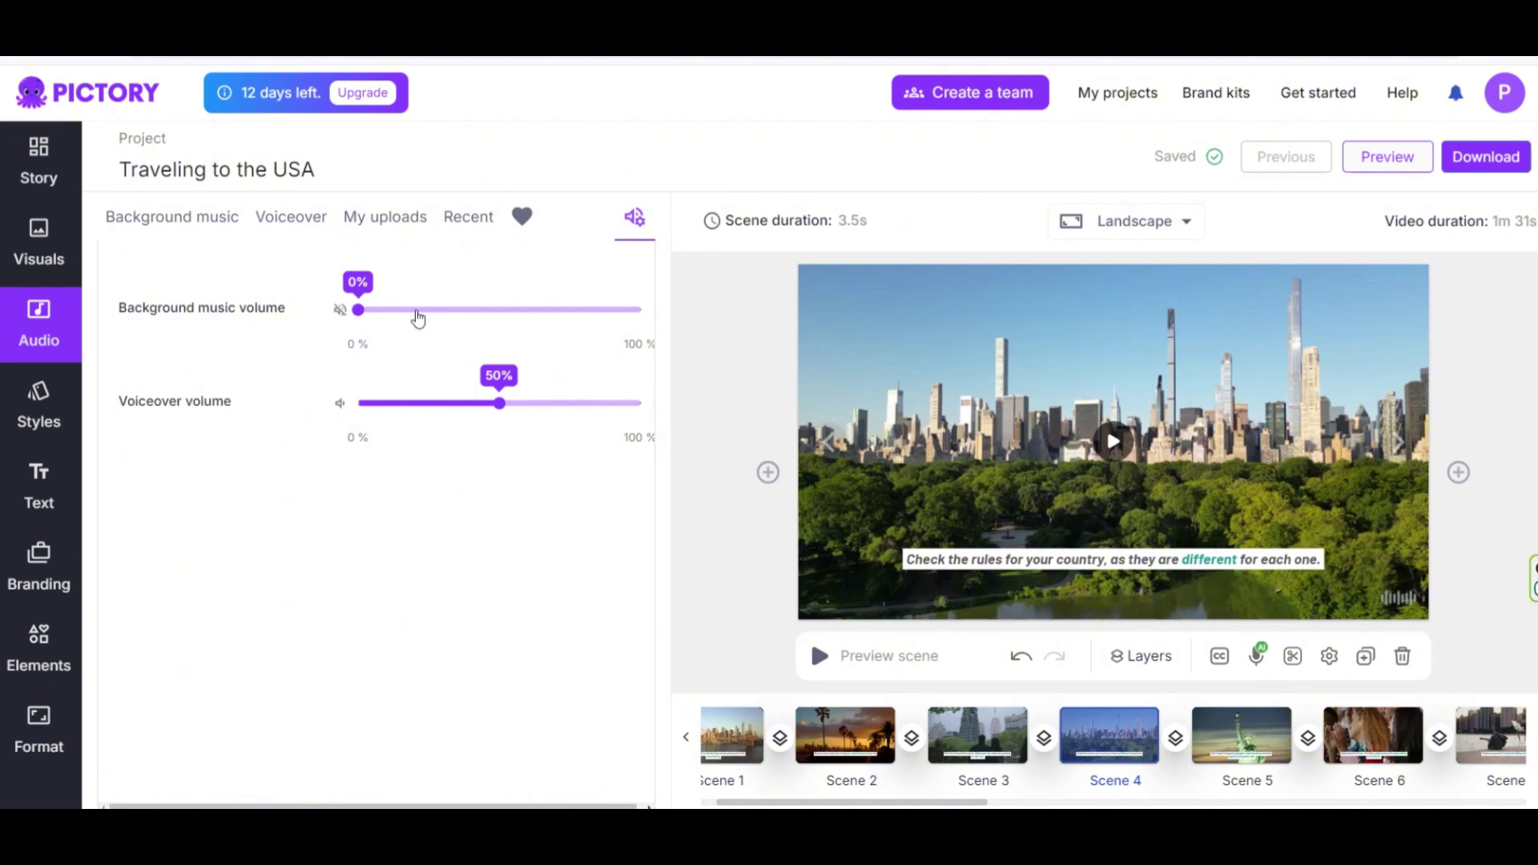
left_click(416, 310)
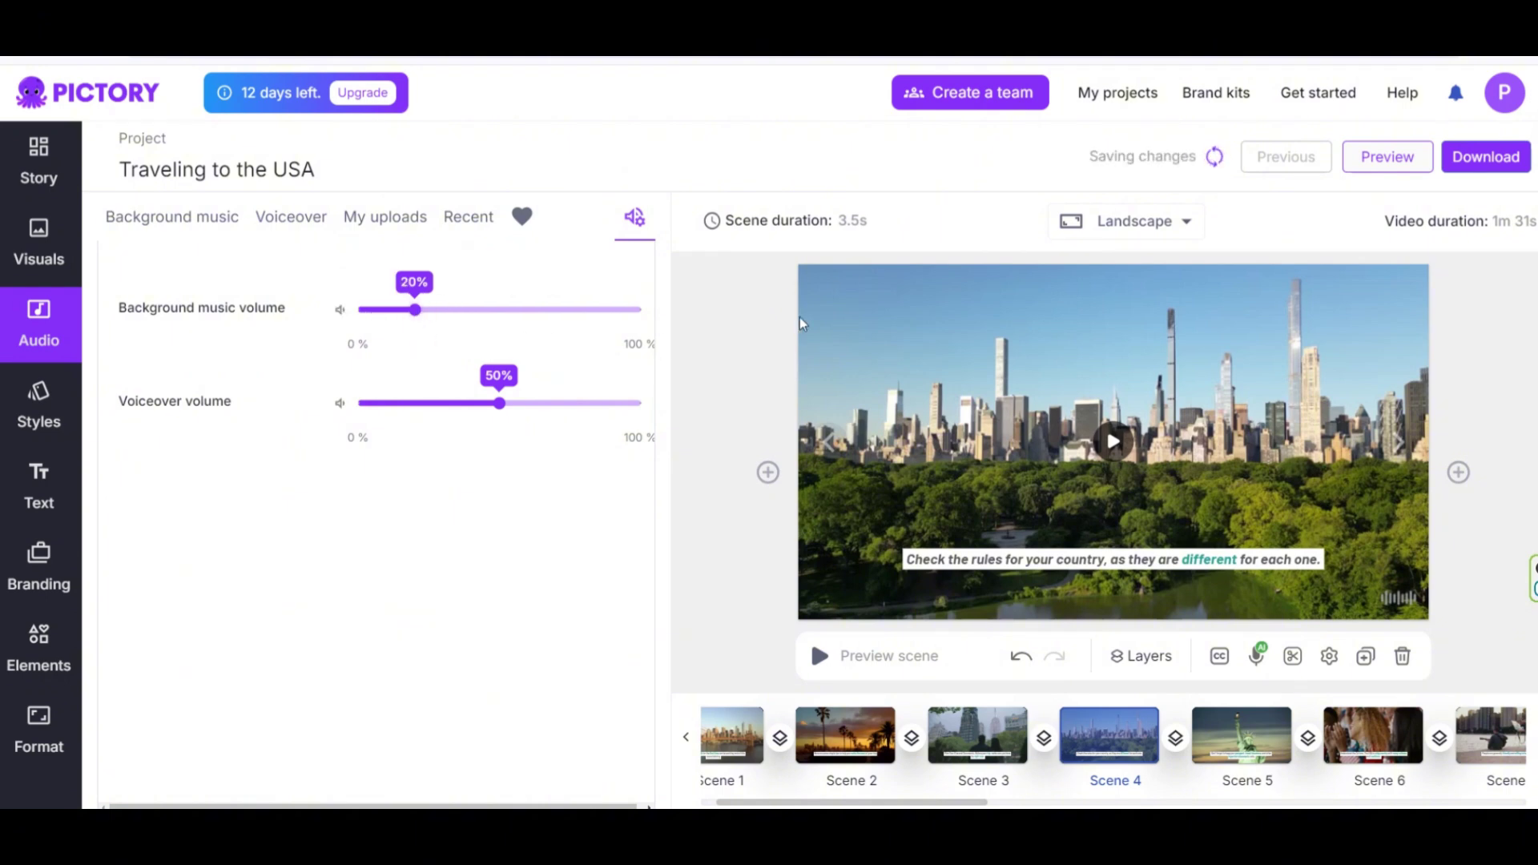
left_click(1389, 158)
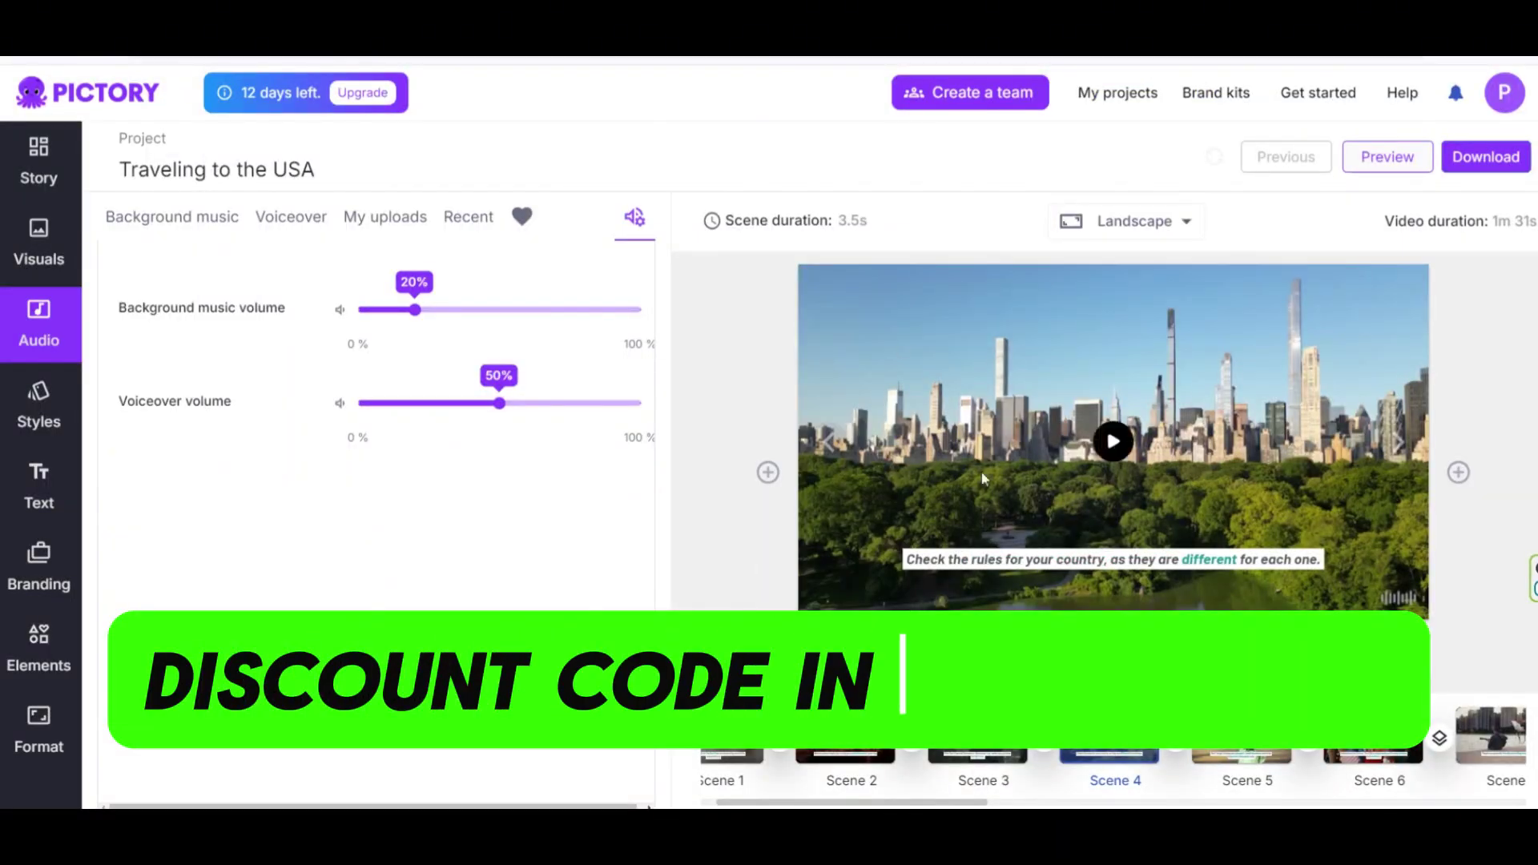
- Look over the voiceover and background music options, the scene script and the featured elements
left_click(297, 218)
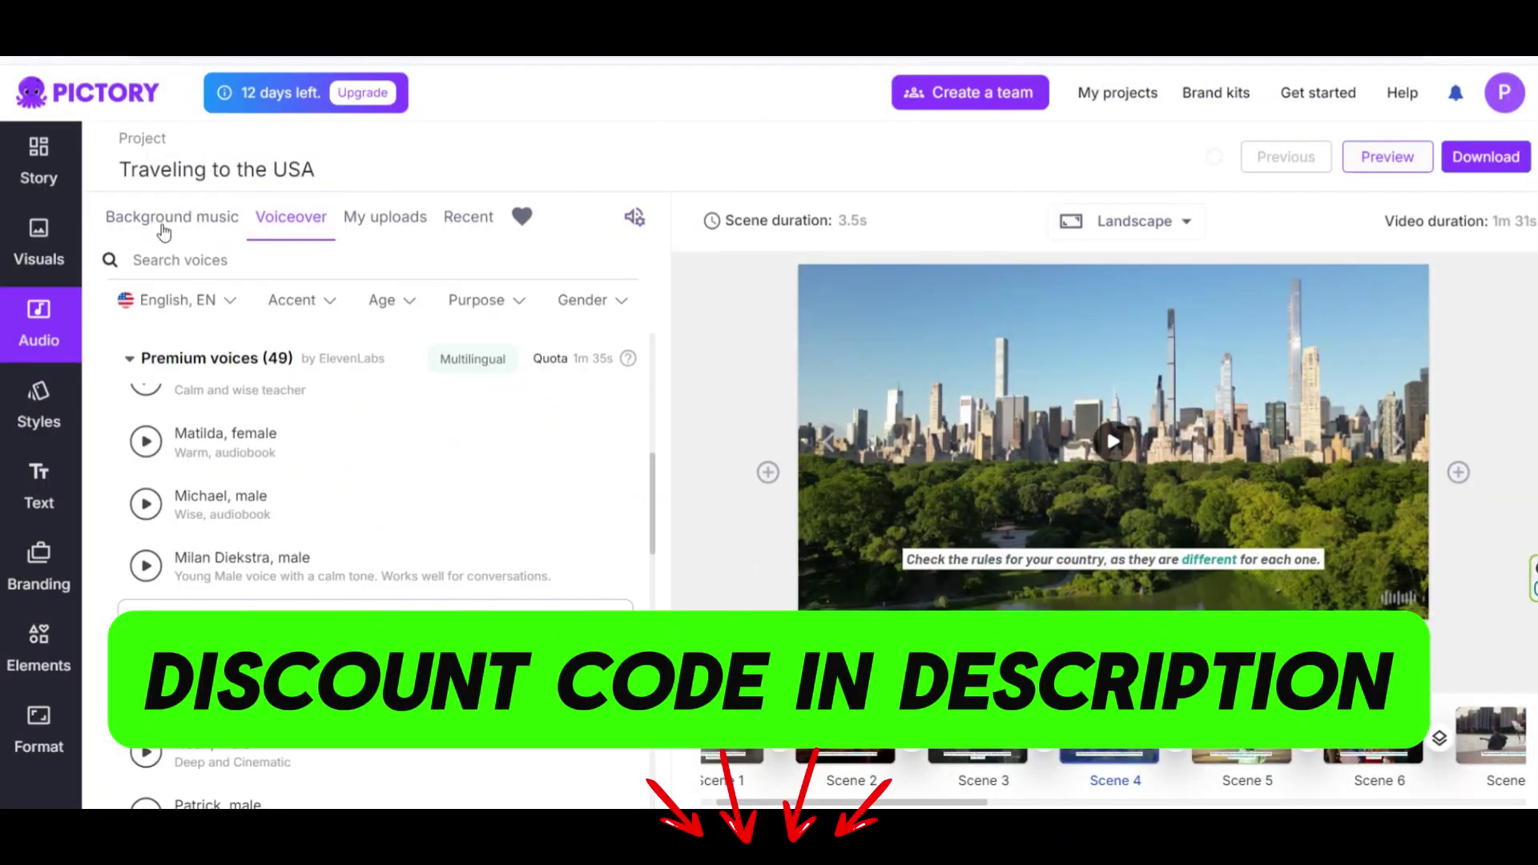
left_click(160, 227)
left_click(38, 160)
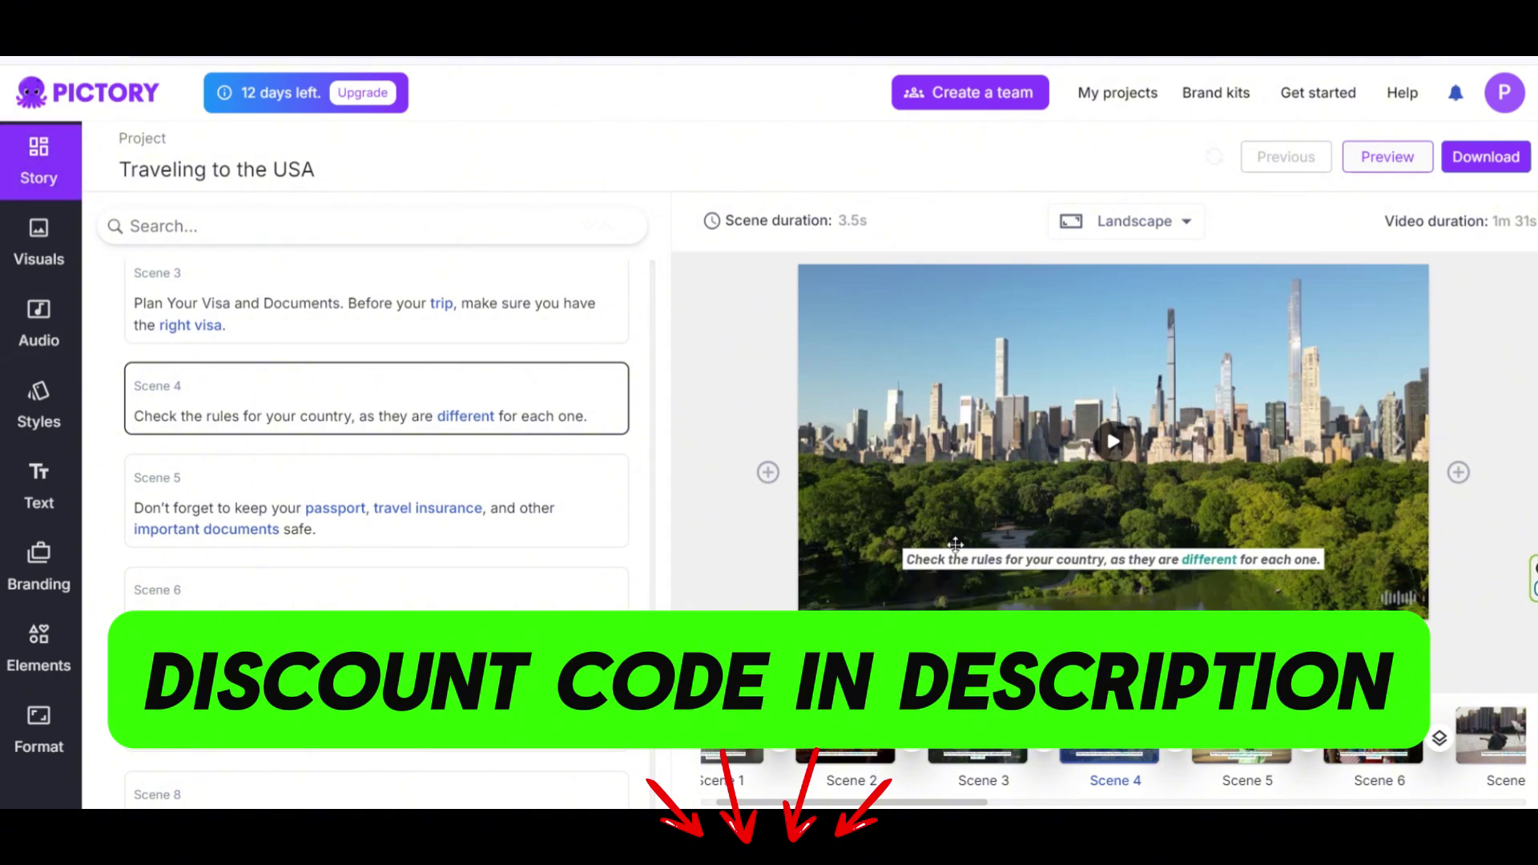
left_click(64, 645)
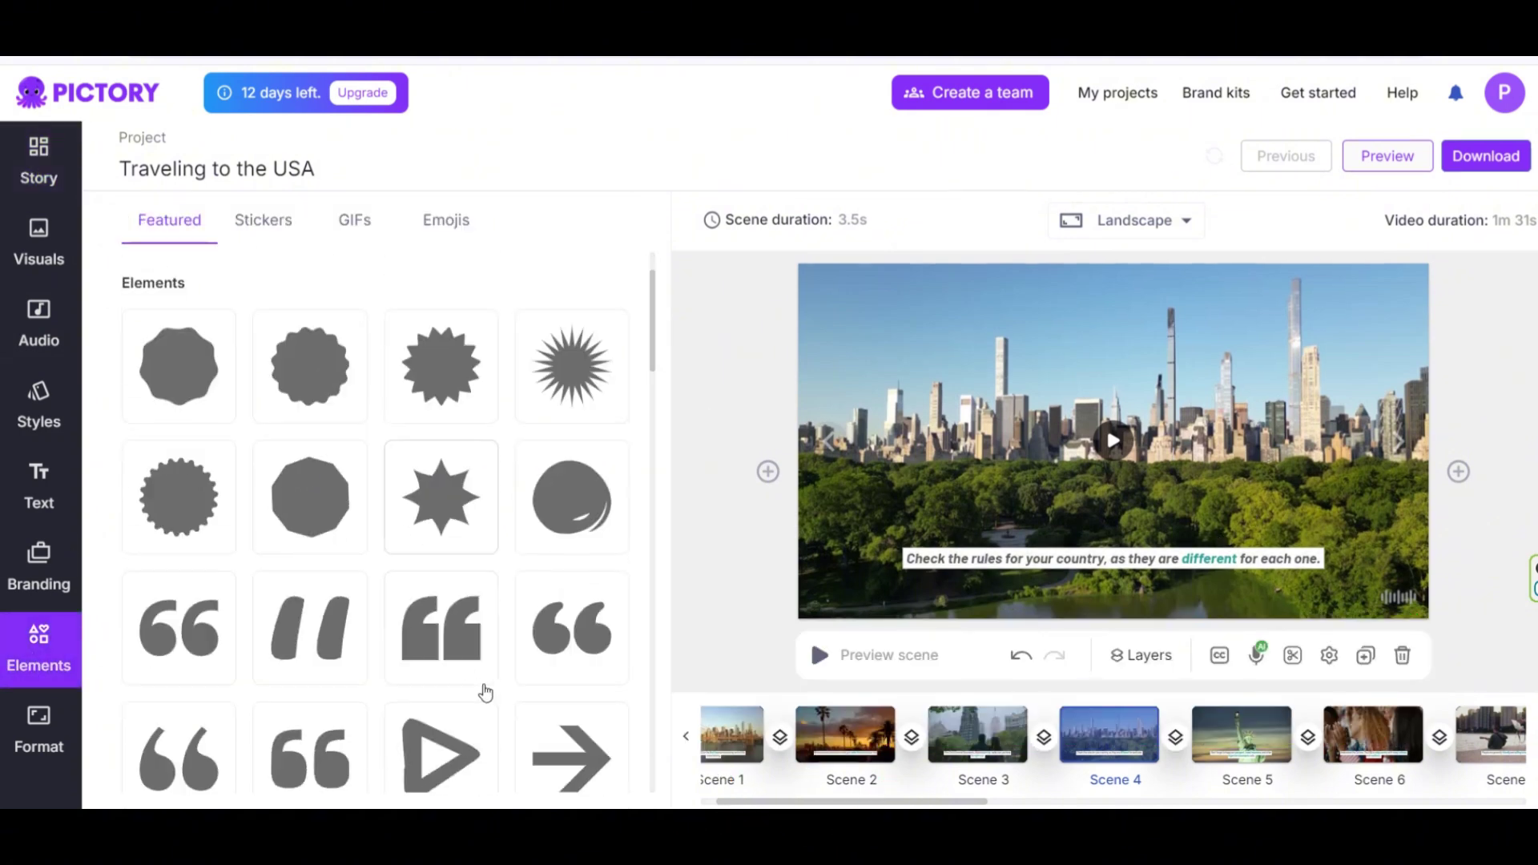
scroll(486, 692, "down", 4)
scroll(216, 635, "up", 6)
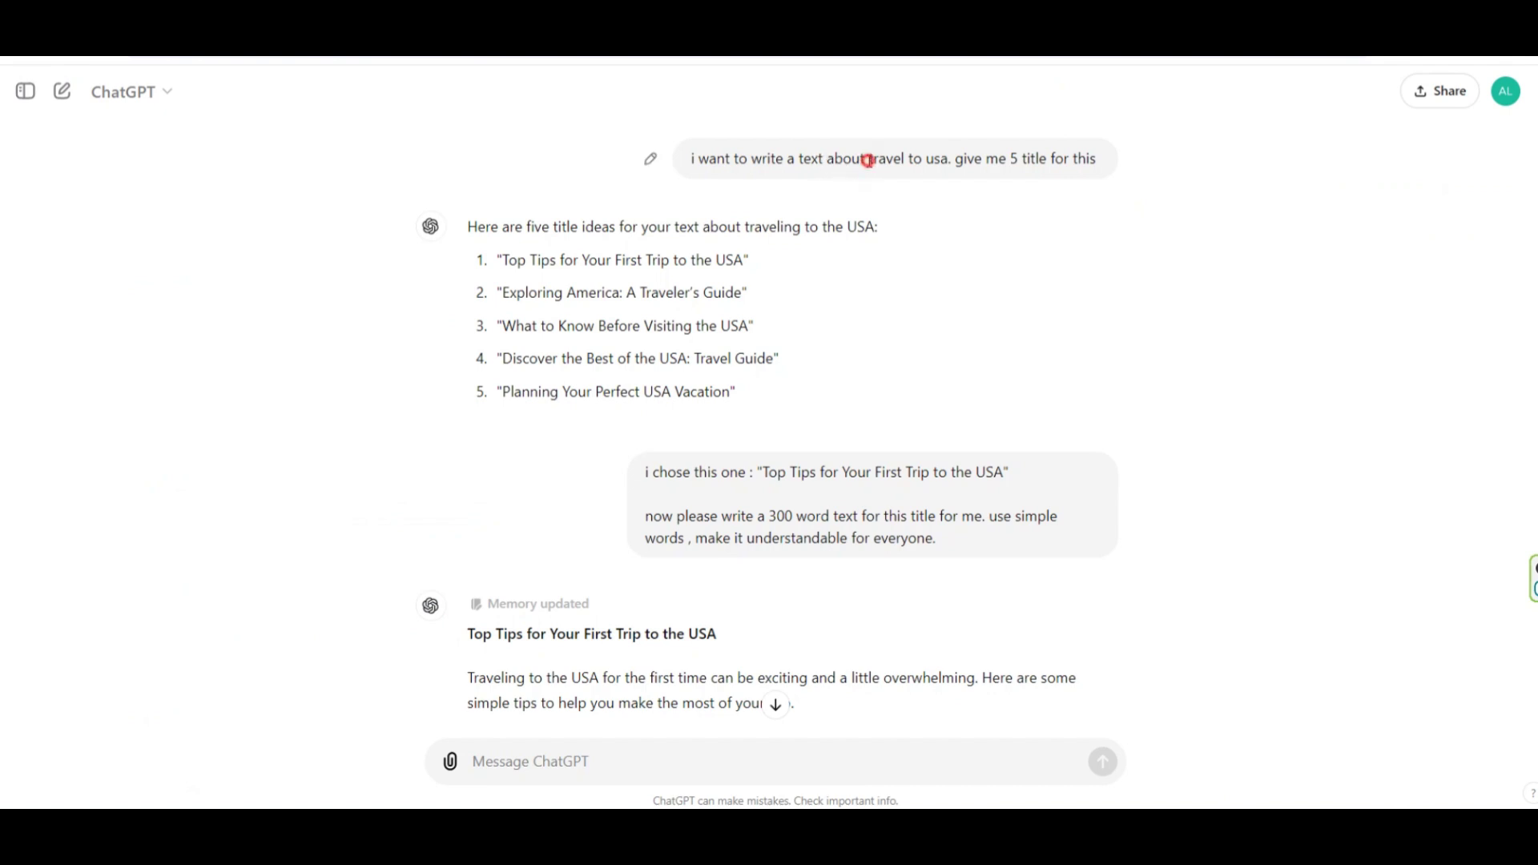
- Review the ChatGPT prompts that request five USA travel titles and a 300-word text in simple words
left_click_drag(867, 160, 930, 161)
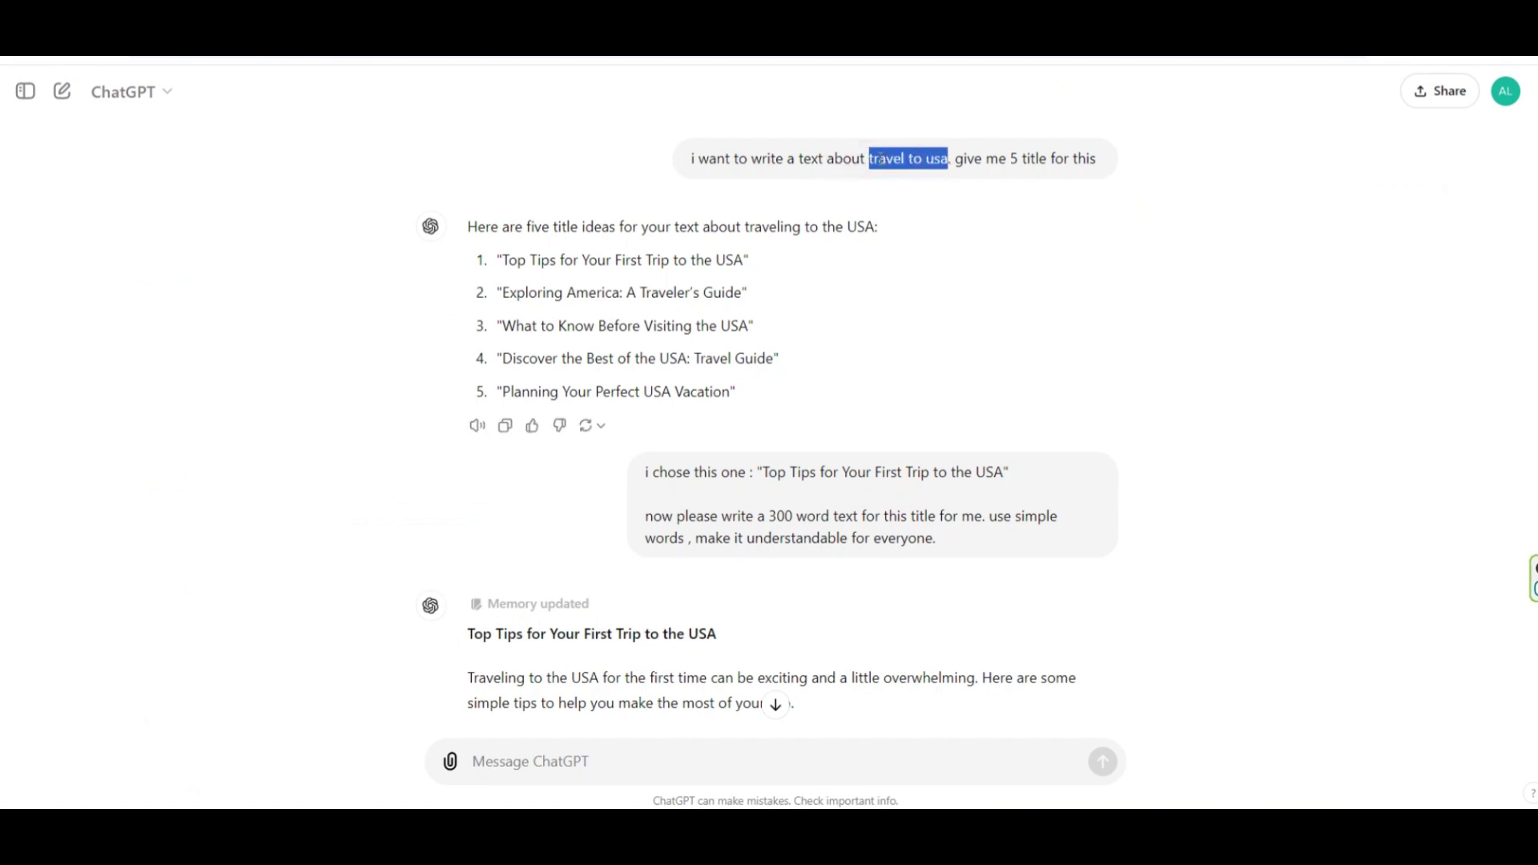
left_click(961, 211)
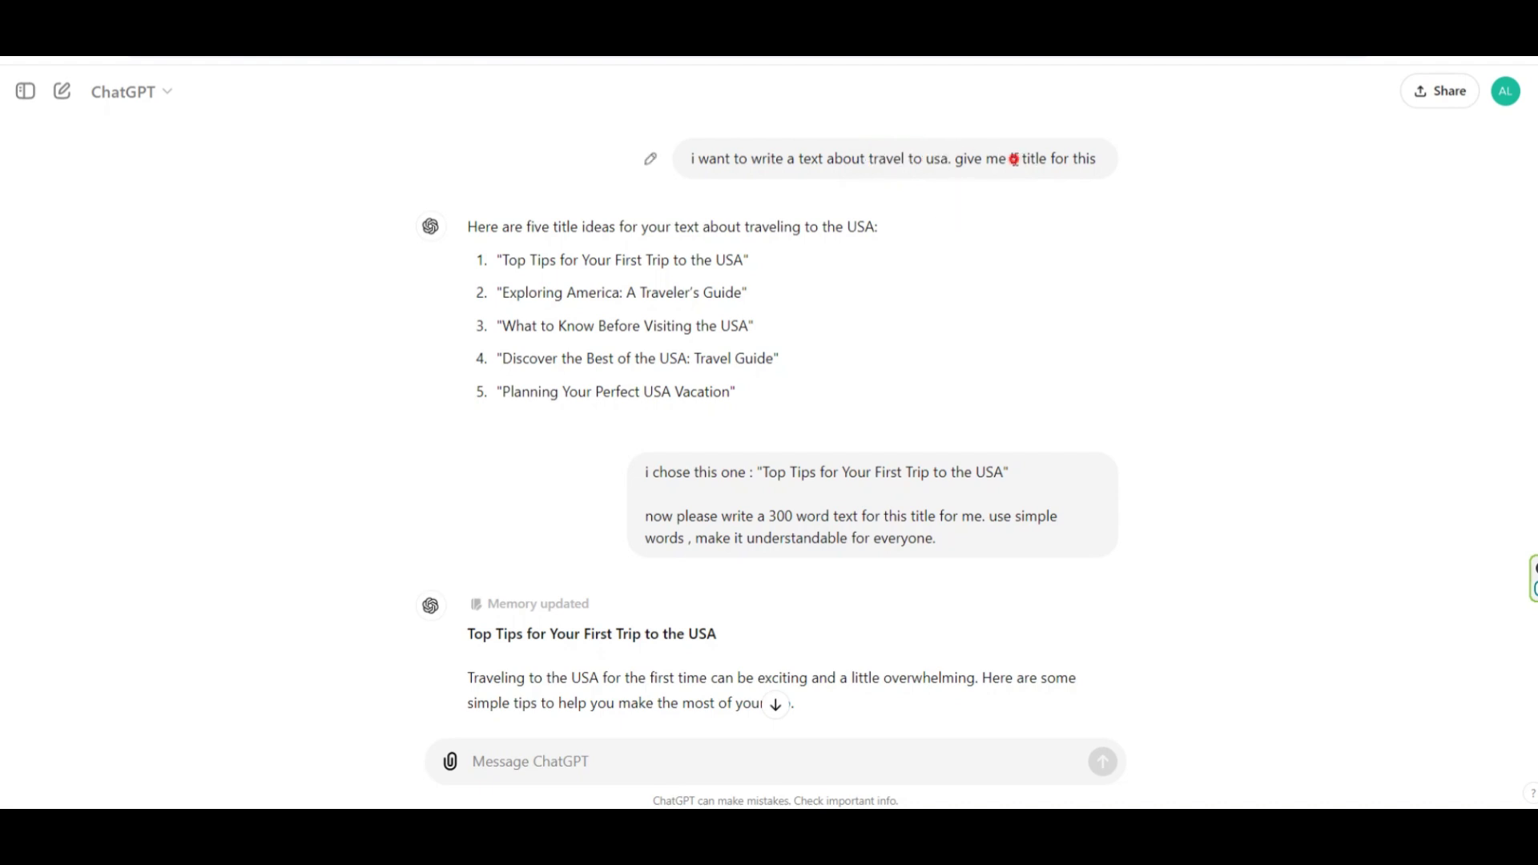
left_click_drag(1012, 159, 1086, 161)
left_click(1047, 176)
left_click_drag(648, 518, 988, 546)
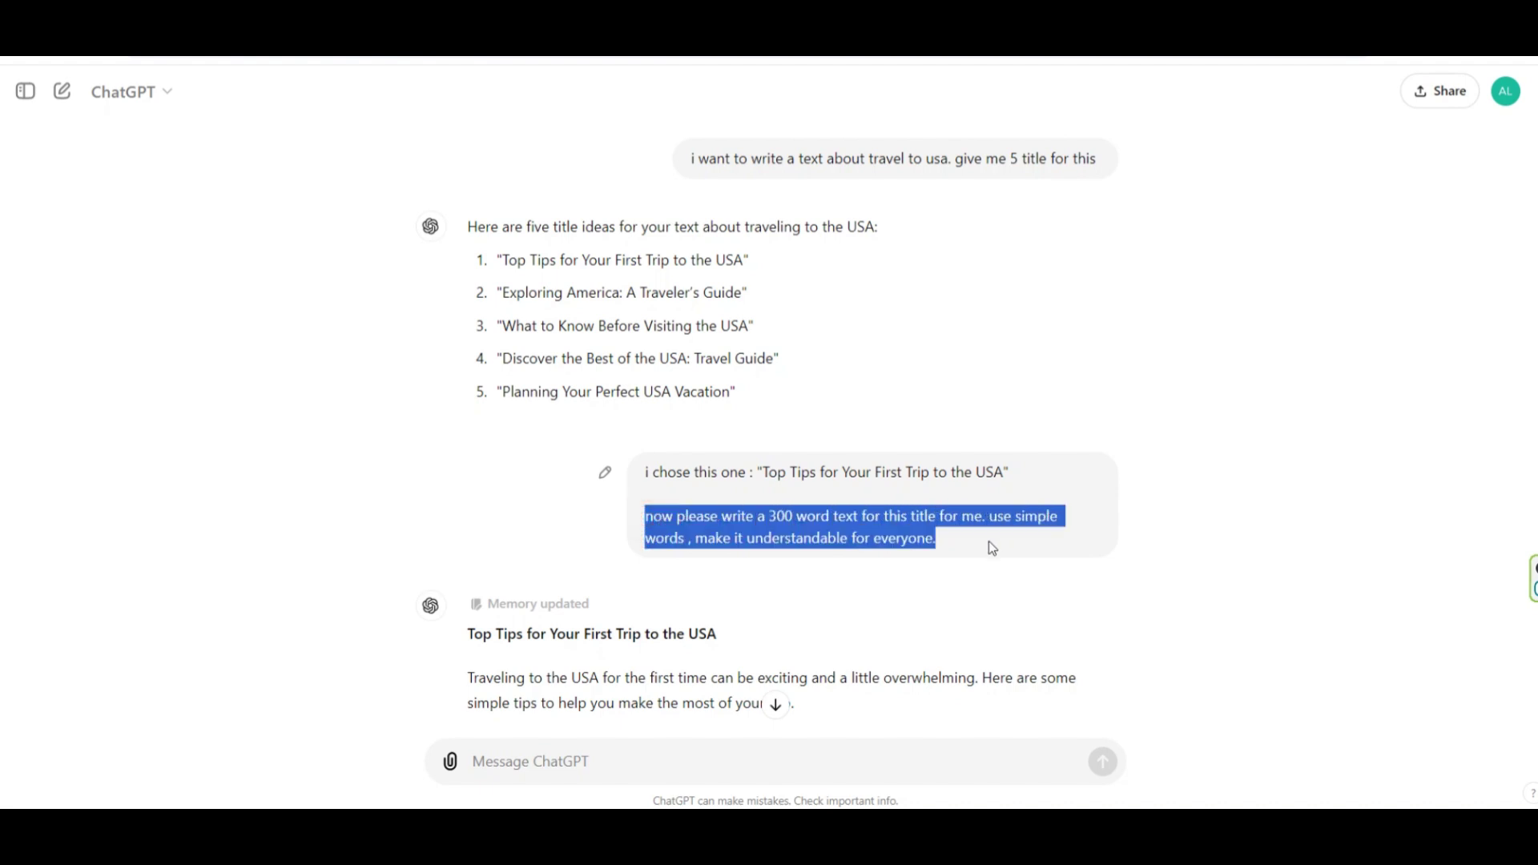
left_click(995, 532)
- Read through the 300-word request and the generated text "Top Tips for Your First Trip to the USA" down to its closing paragraph
scroll(1085, 536, "down", 1)
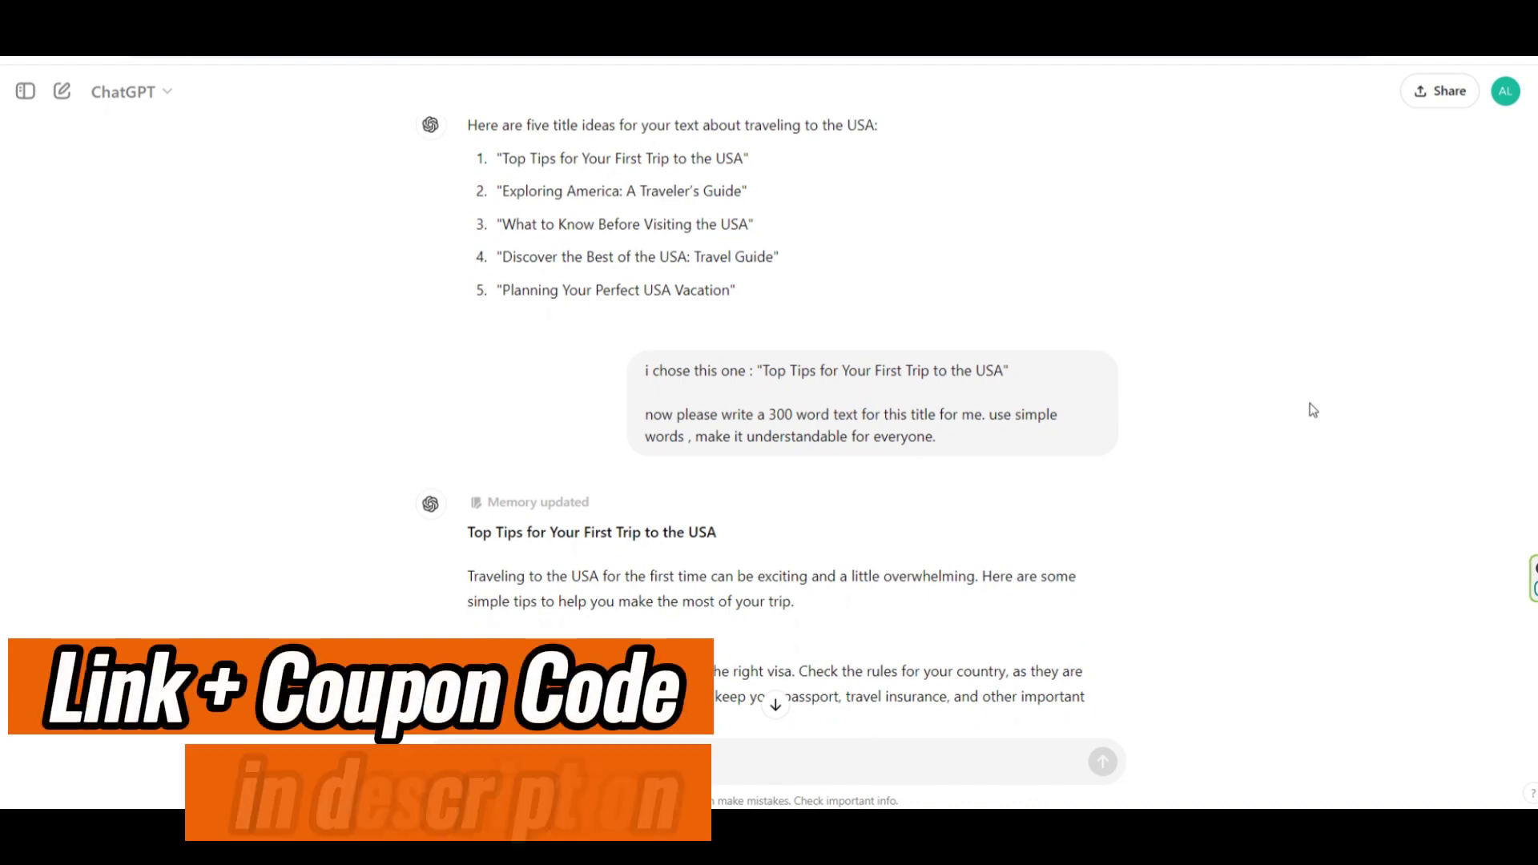
scroll(1228, 392, "down", 3)
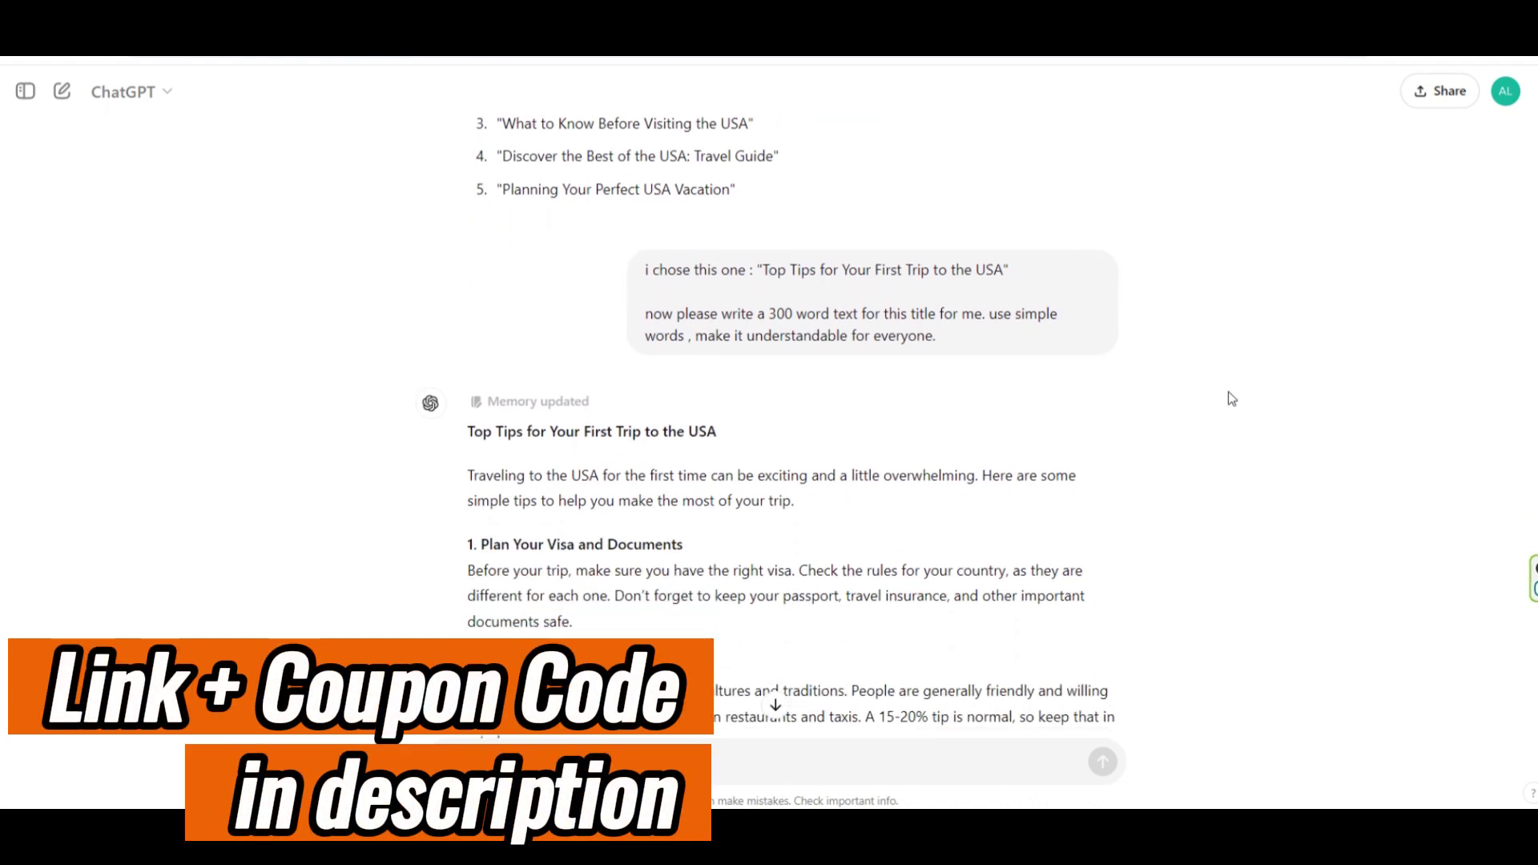
scroll(1232, 398, "up", 1)
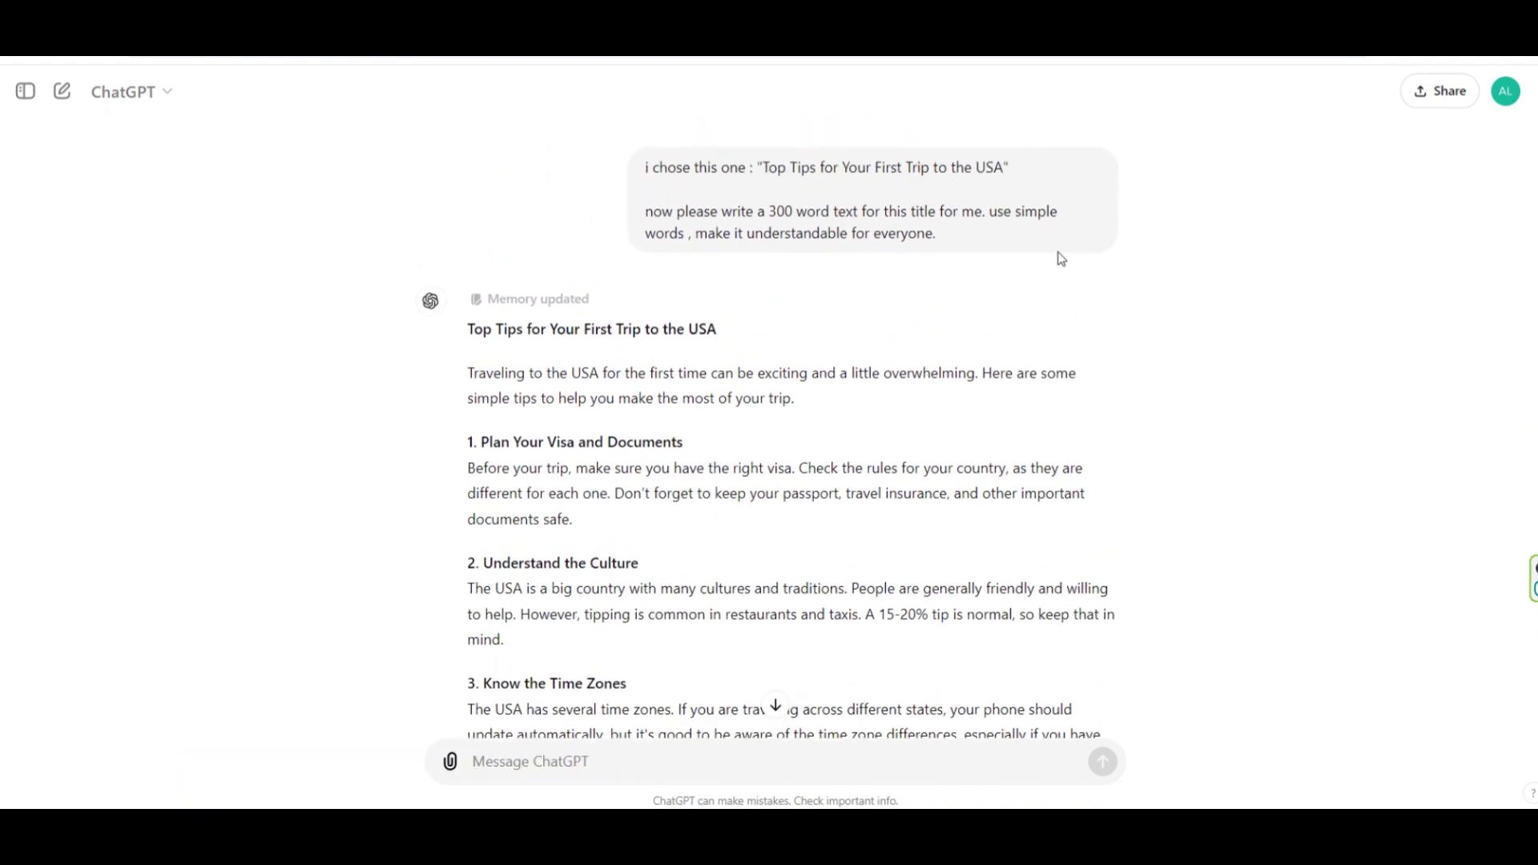
left_click_drag(761, 212, 990, 212)
left_click(996, 213)
scroll(1209, 312, "down", 1)
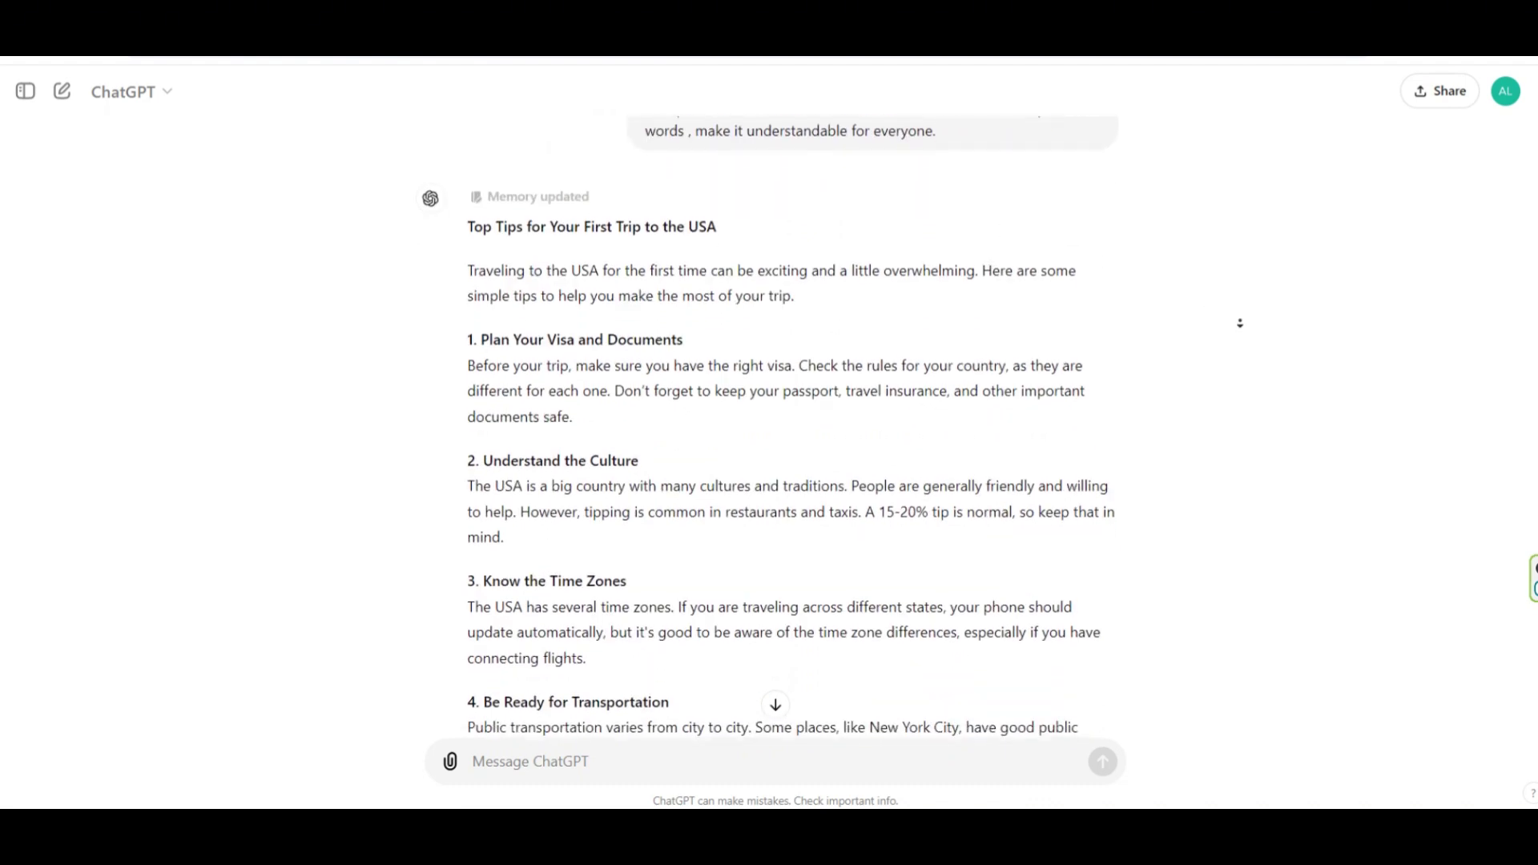
scroll(1239, 323, "down", 1)
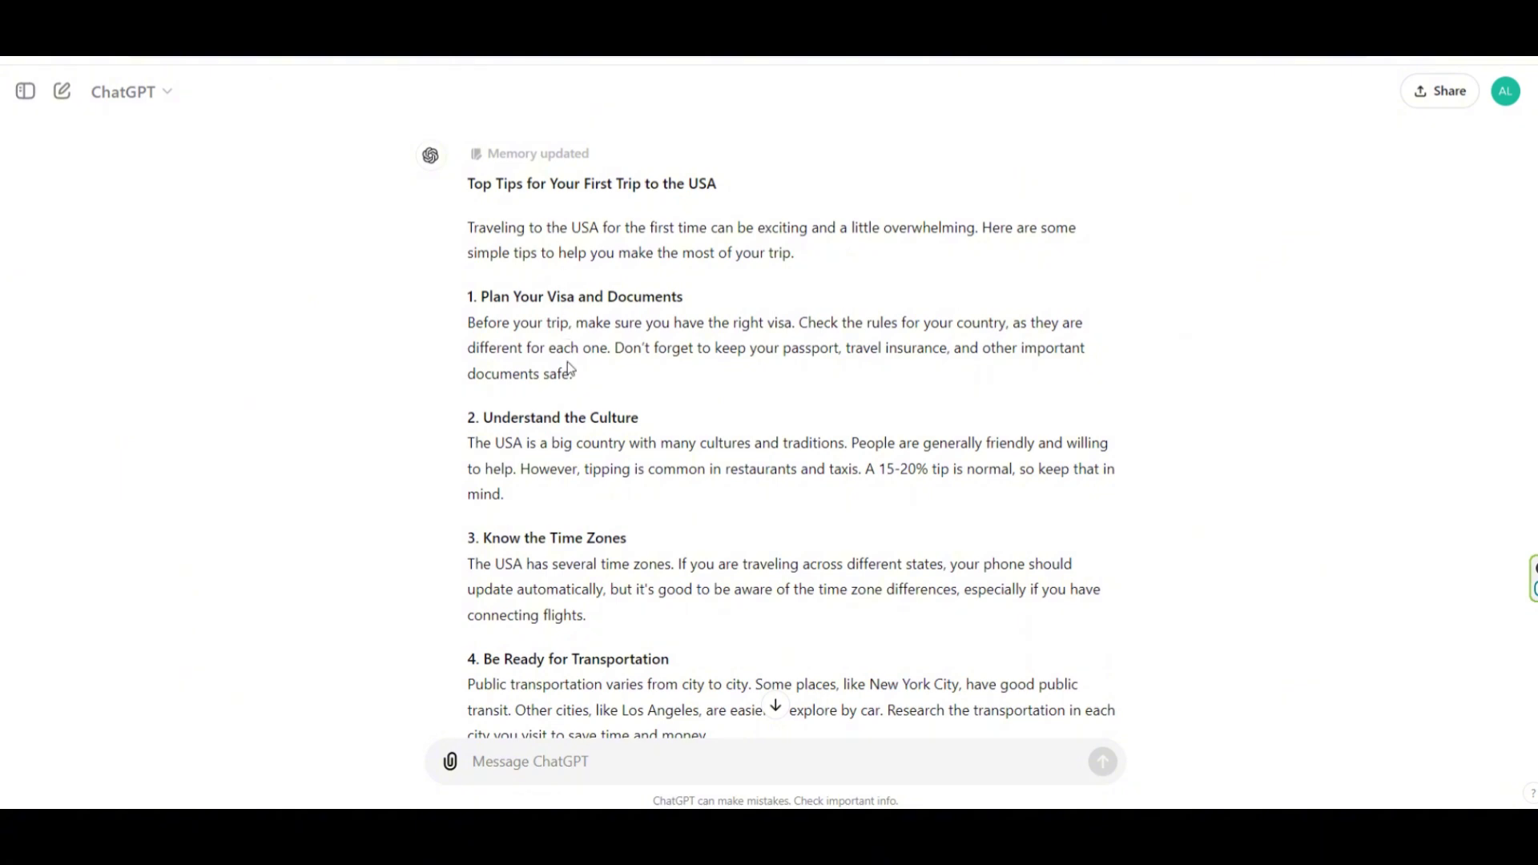
scroll(581, 509, "down", 3)
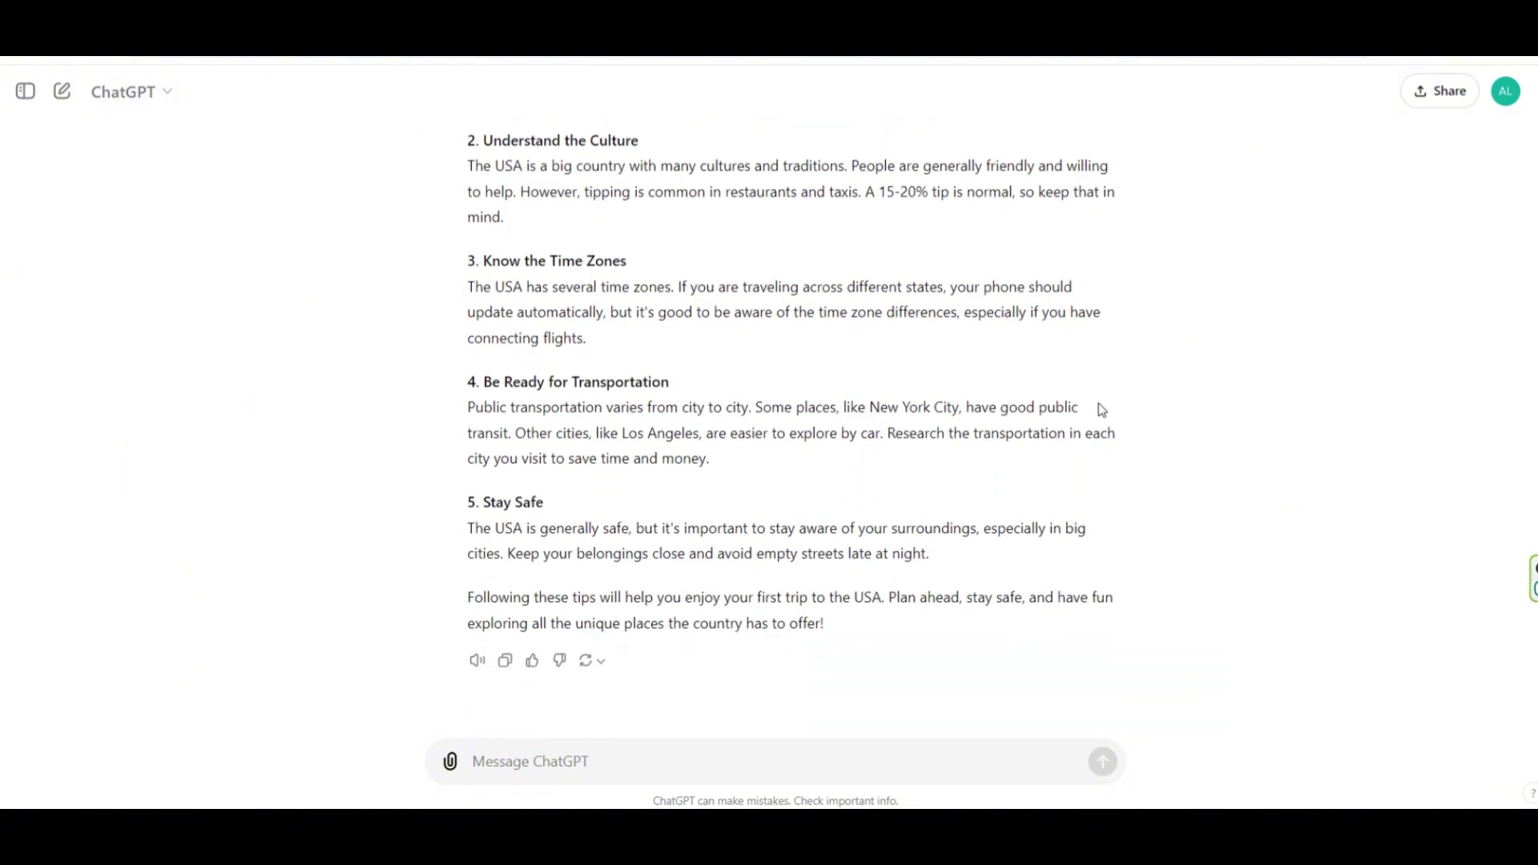
scroll(1271, 370, "up", 4)
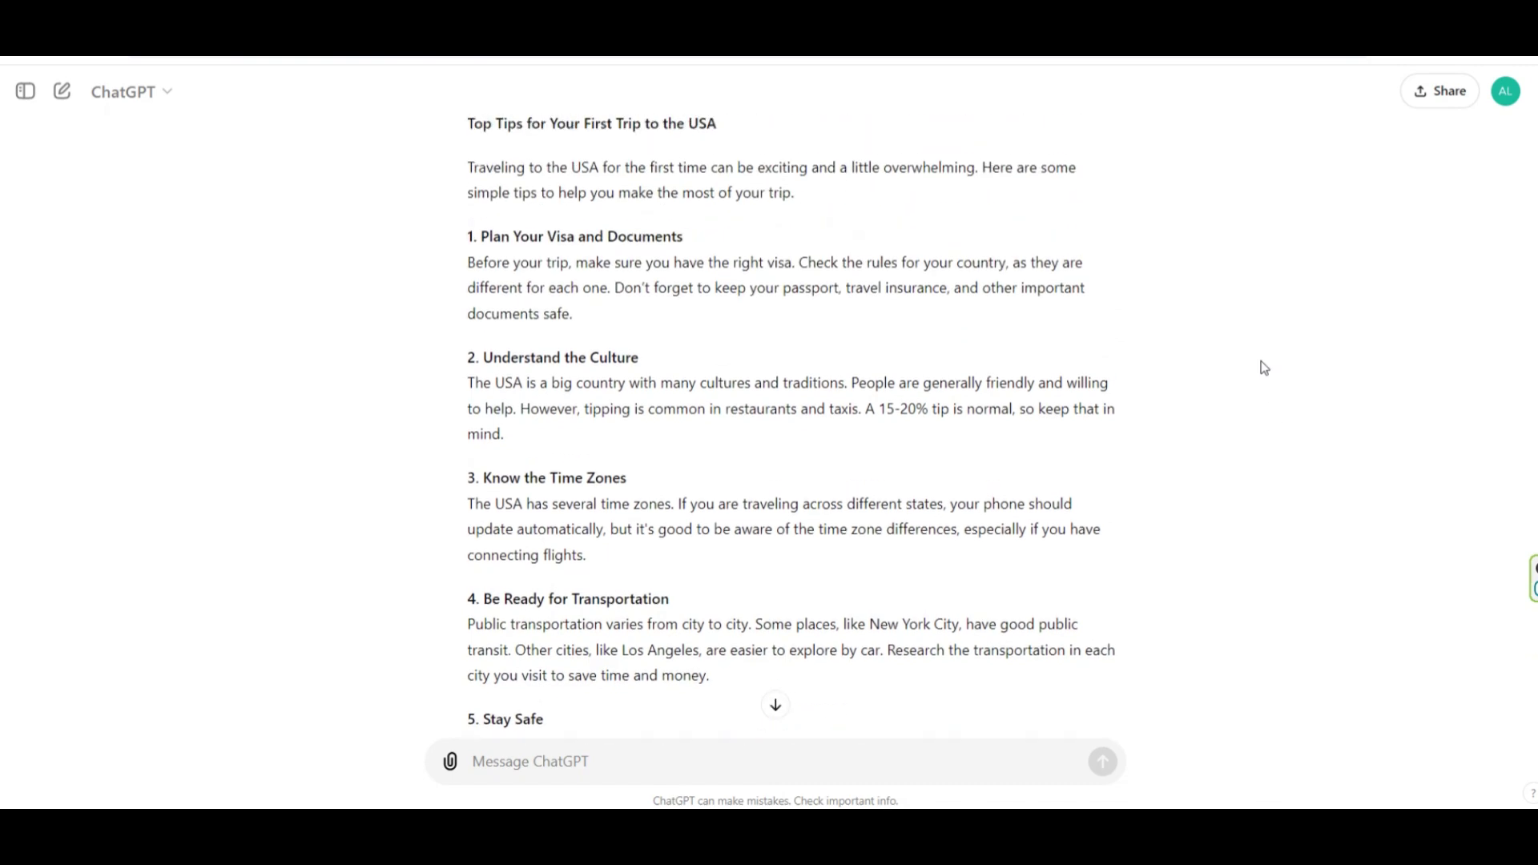
scroll(945, 521, "down", 4)
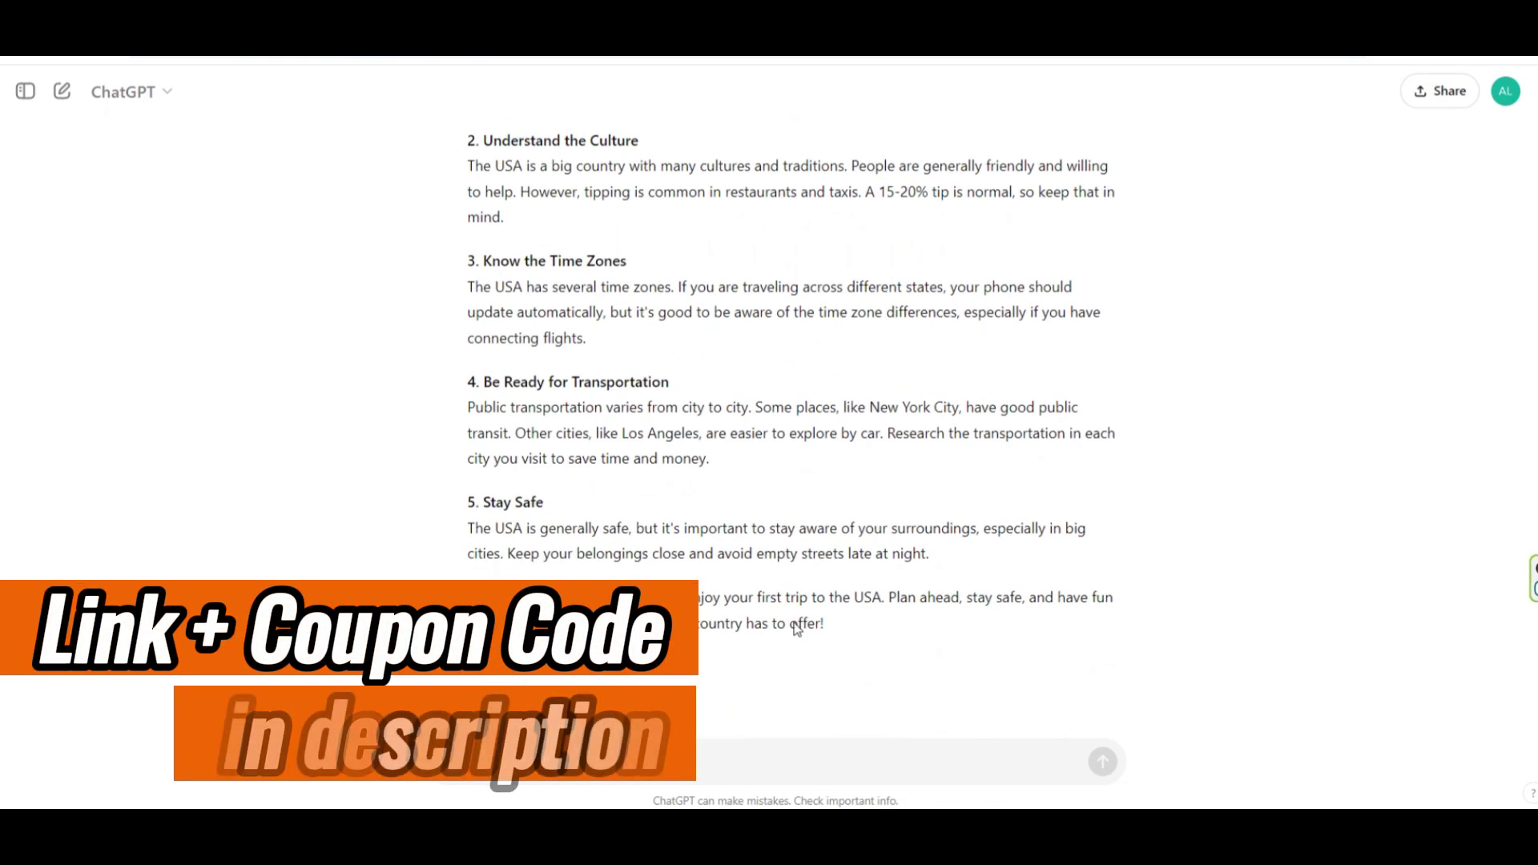